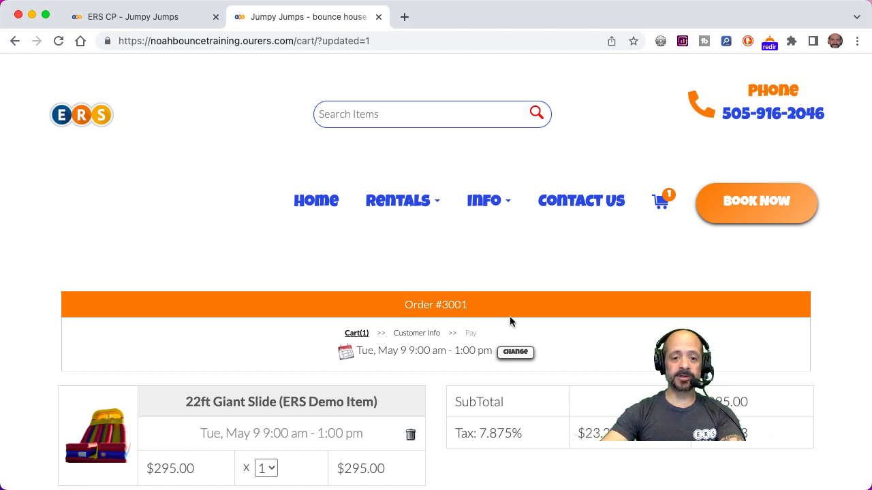
Add the suggested Sno Cone Machine to the cart with Grape as its free flavor and review the cart
scroll(431, 395, "down", 5)
scroll(431, 397, "down", 5)
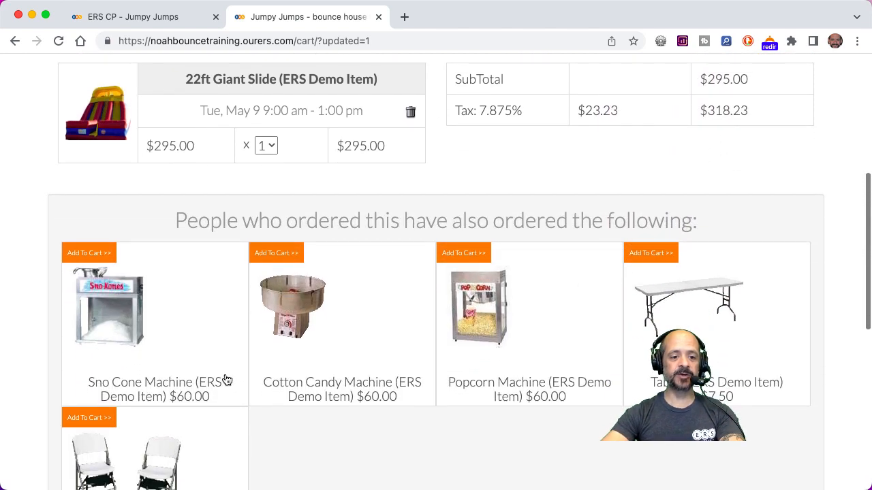
left_click(86, 250)
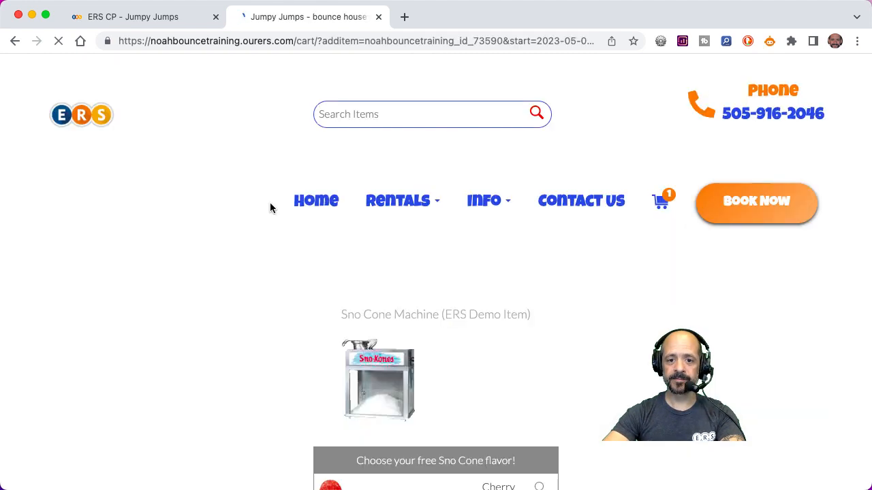
scroll(270, 207, "down", 15)
scroll(270, 208, "up", 3)
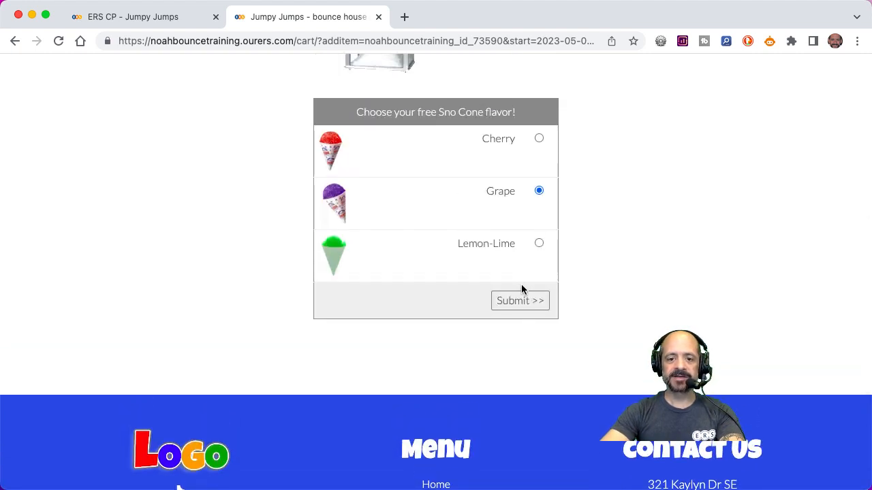
left_click(513, 302)
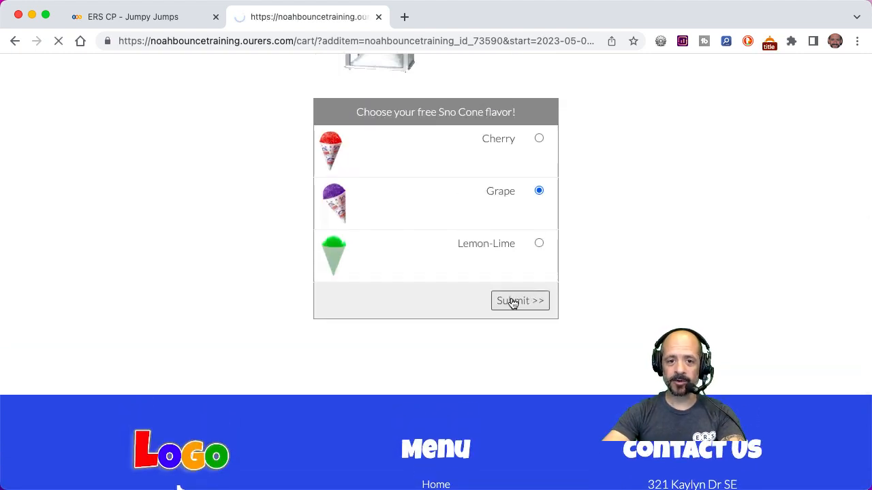
scroll(512, 303, "down", 10)
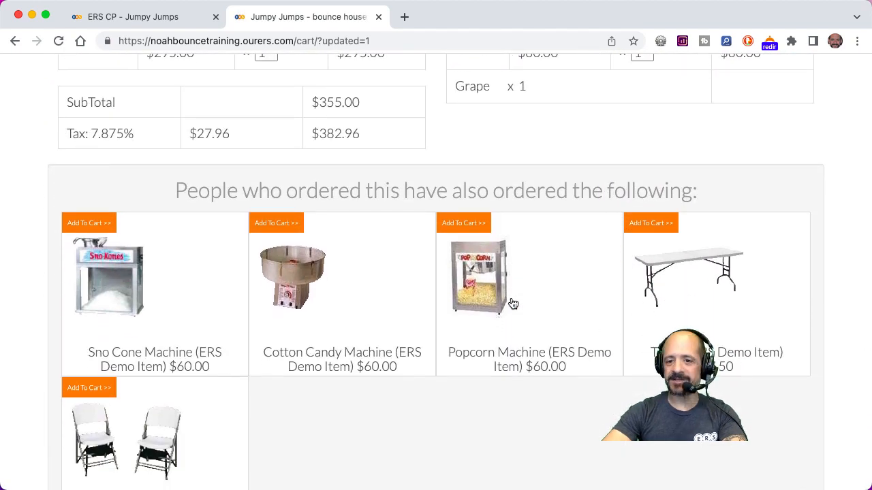
scroll(513, 304, "up", 3)
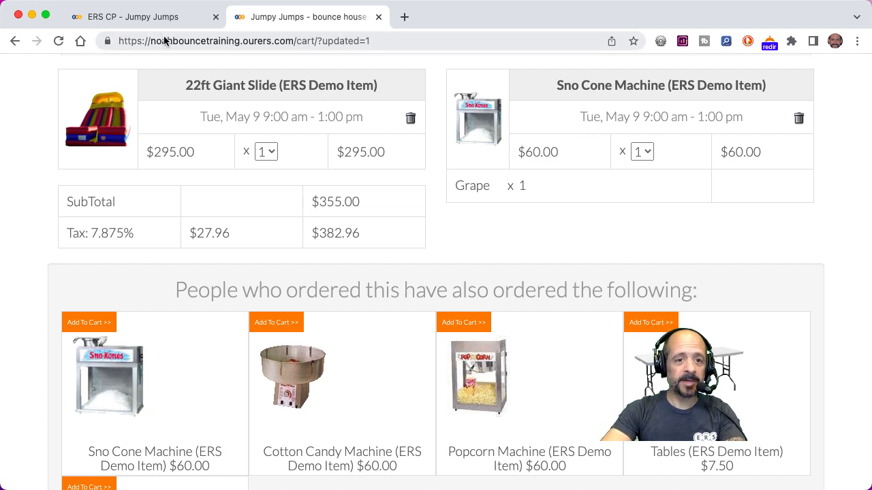
Switch to the ERS control panel and open the list of product items
left_click(148, 27)
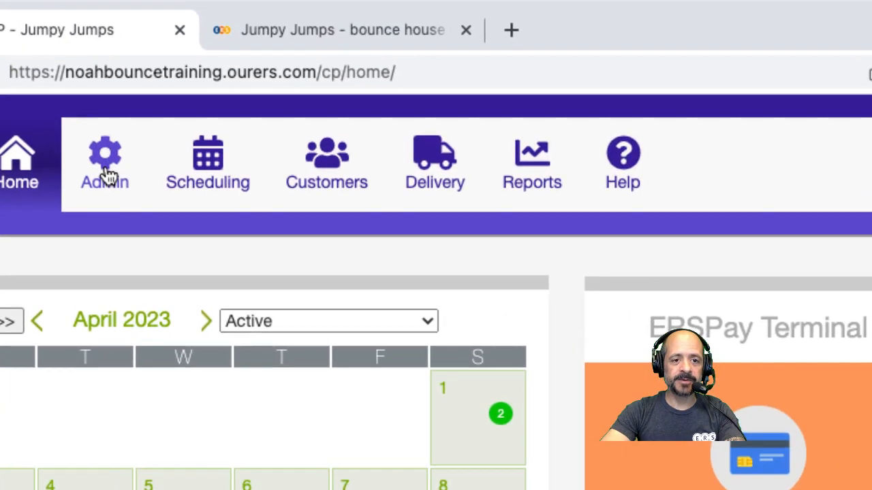
left_click(174, 99)
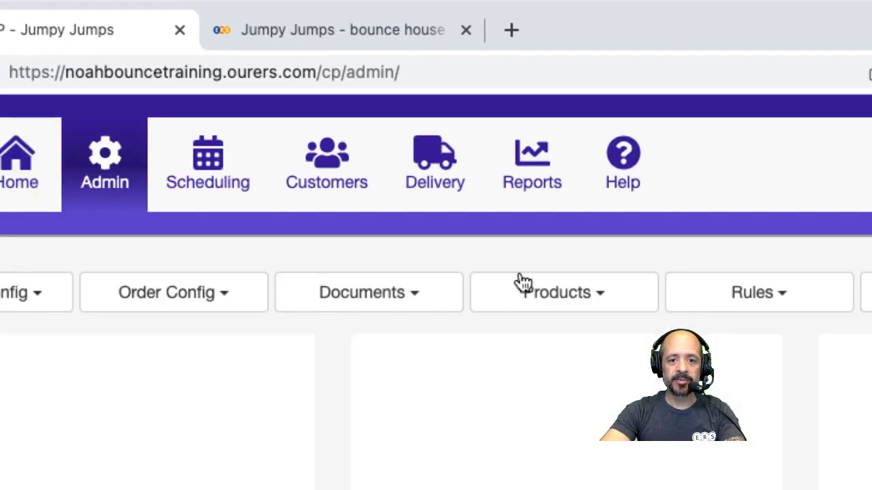
left_click(548, 298)
left_click(529, 366)
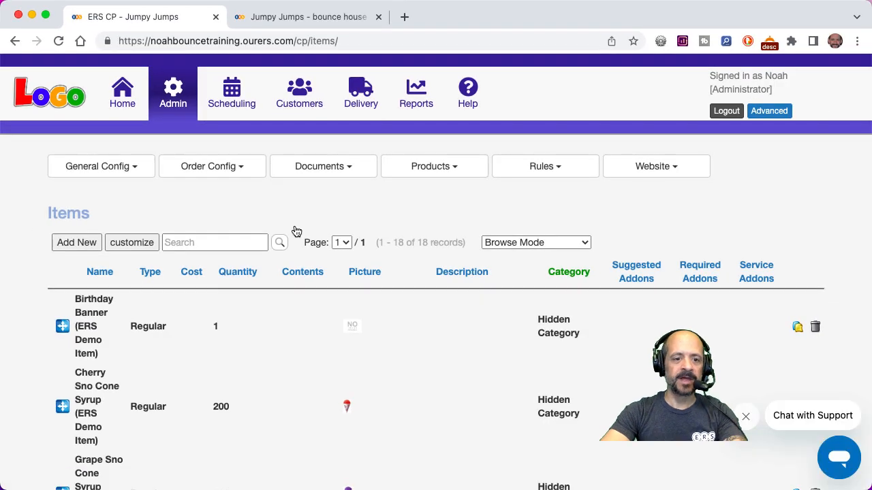
Search the items list for "sno cone"
left_click(205, 244)
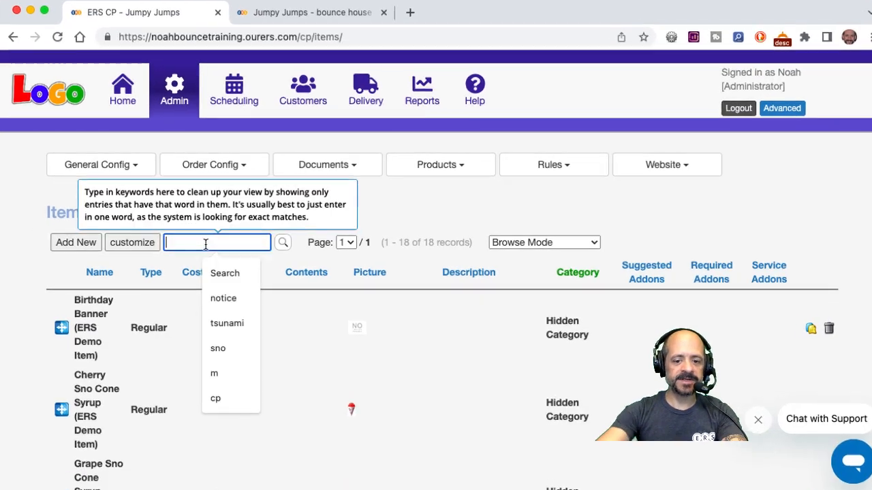
type("sno cone")
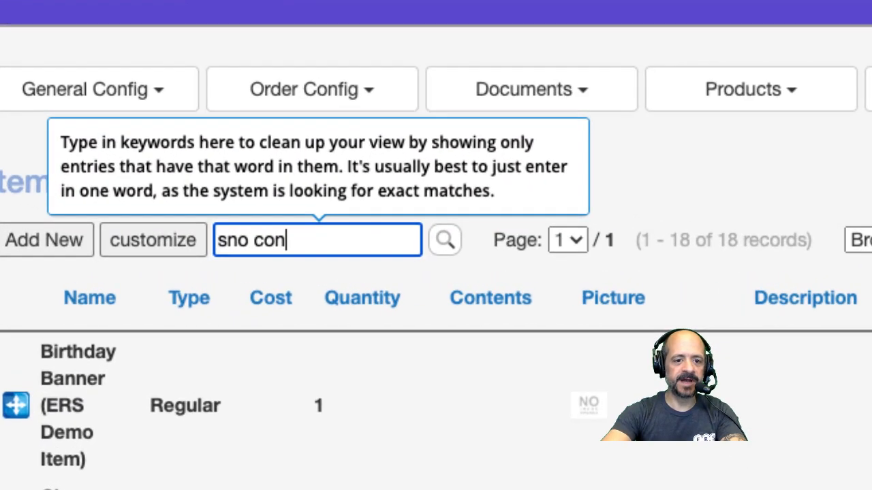
key("Return")
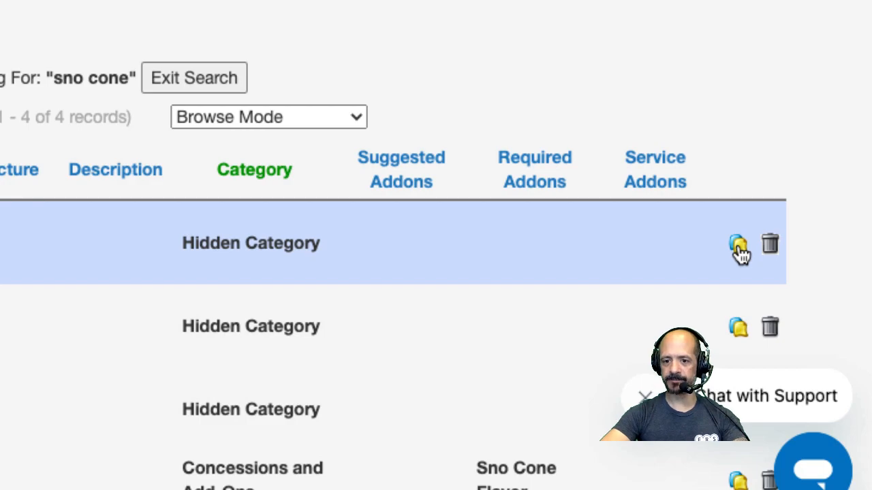
Create a copy of the Cherry Sno Cone Syrup item and add "Additional" to the start of its name
left_click(740, 250)
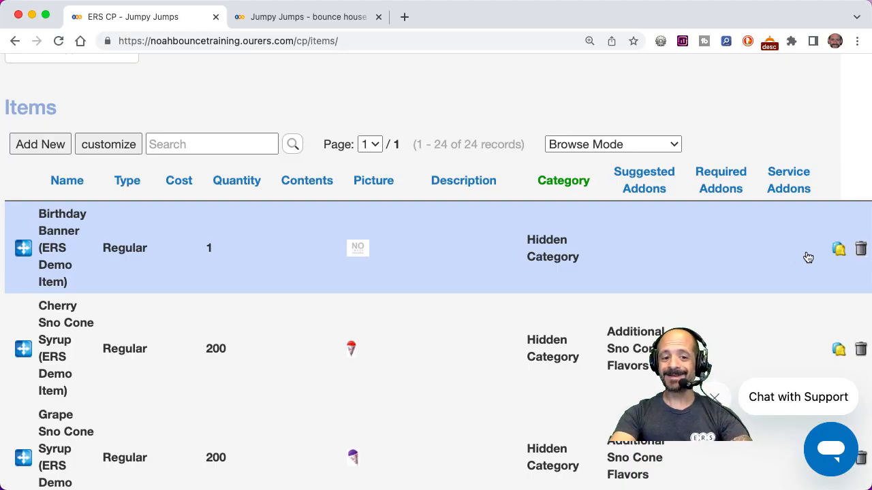
left_click(808, 257)
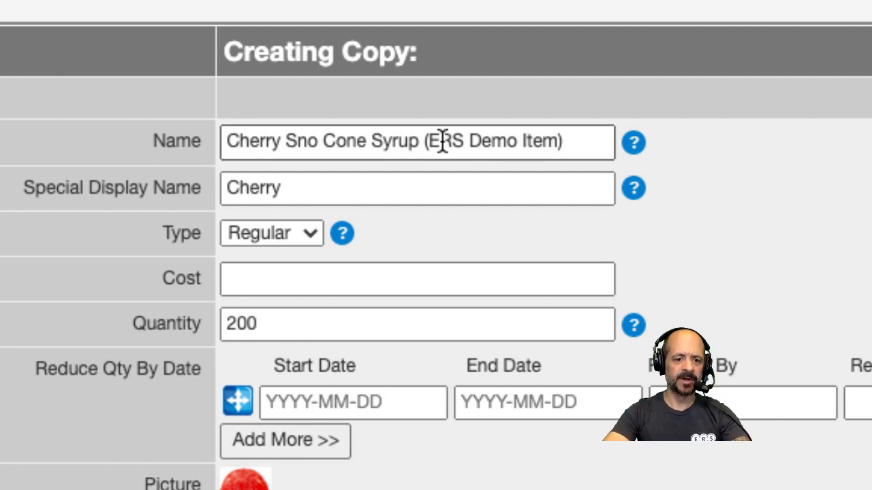
left_click(230, 141)
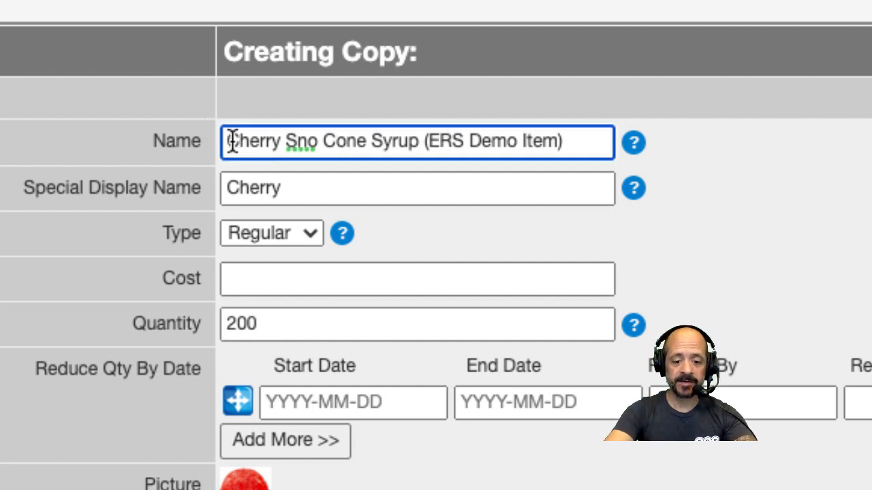
type("Additional")
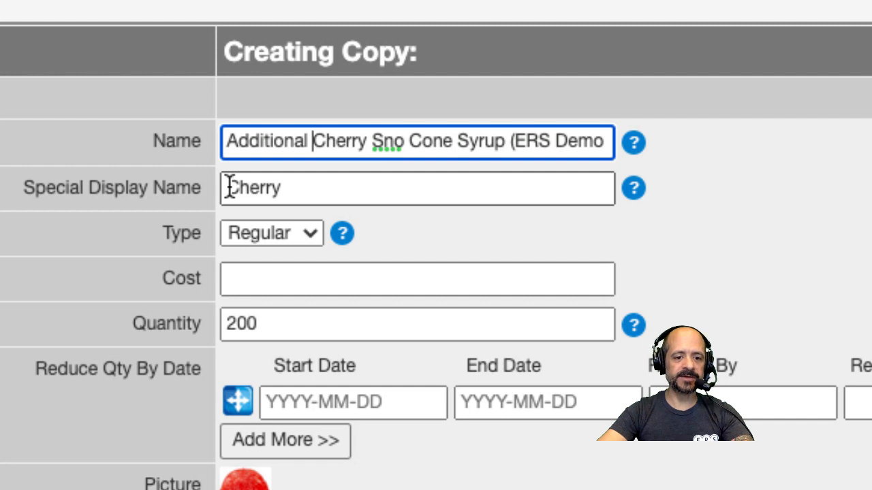
Set the copied item's special display name to "Cherry Sno Cone Syrup" and its cost to 20
left_click(320, 191)
key("Down")
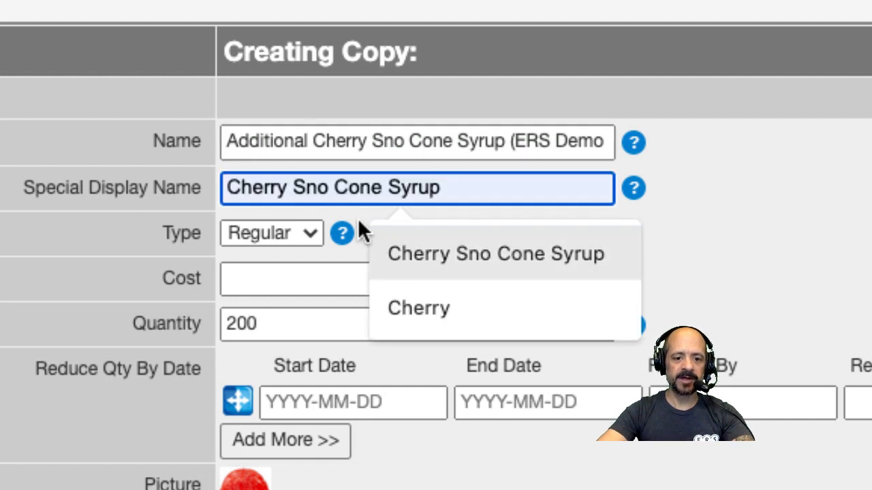
left_click(418, 258)
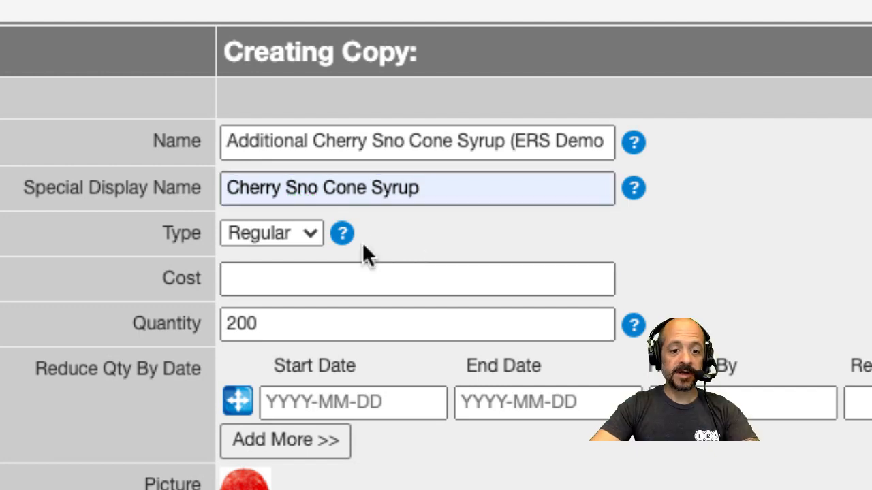
left_click(342, 280)
type("20")
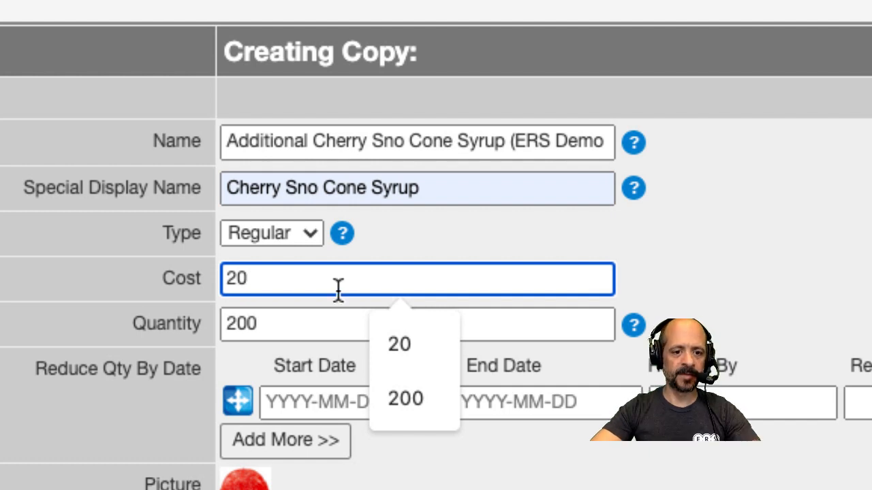
Make the copied item a Package containing the Cherry Sno Cone Syrup (ERS Demo Item) with quantity 1
left_click(311, 235)
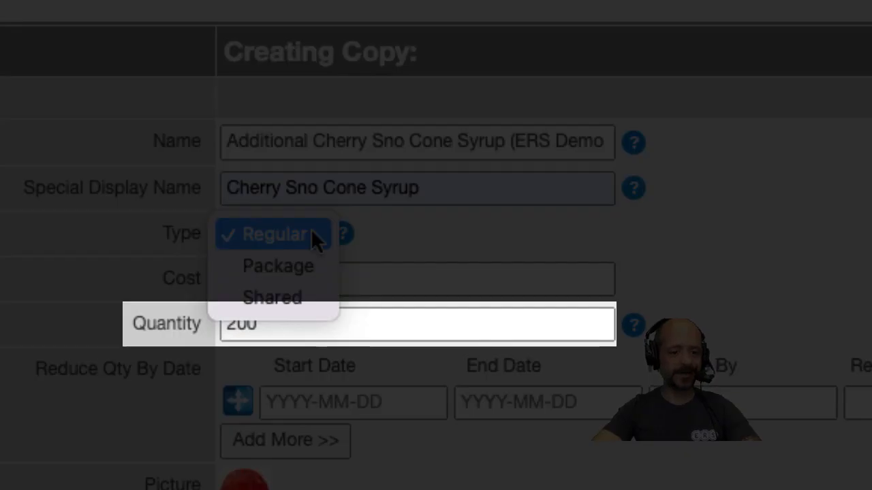
left_click(290, 264)
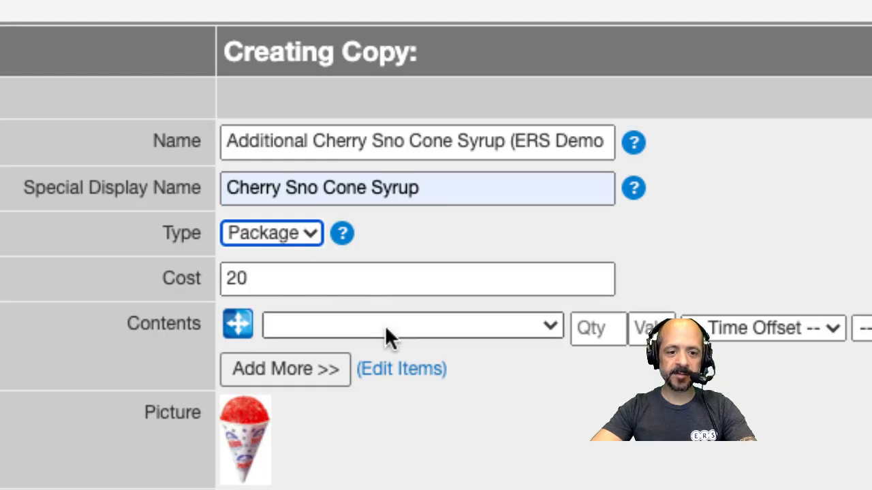
left_click(385, 327)
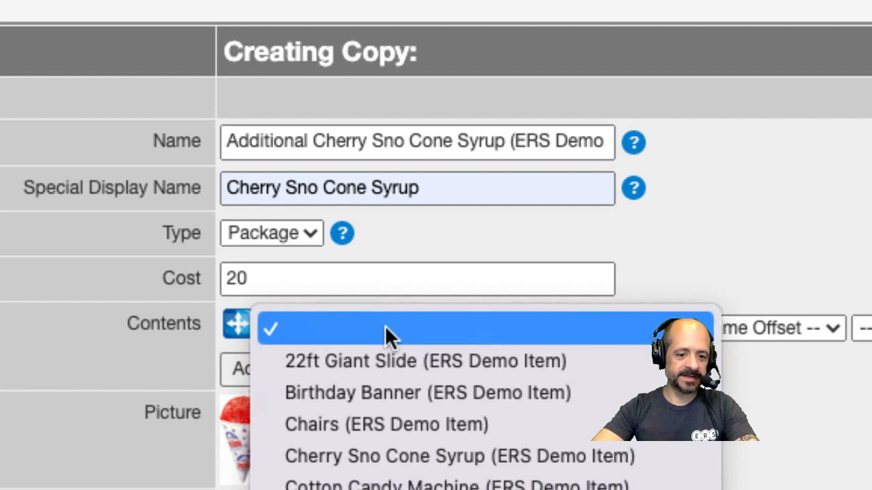
left_click(399, 456)
left_click(588, 327)
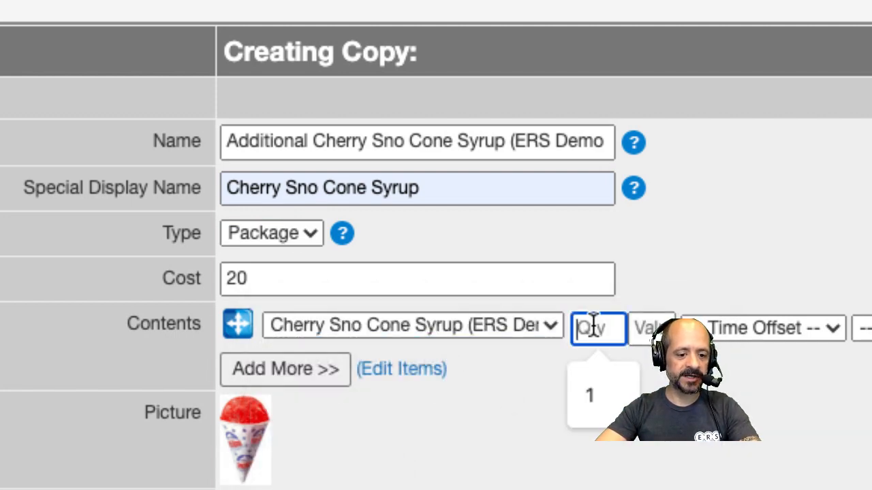
type("1")
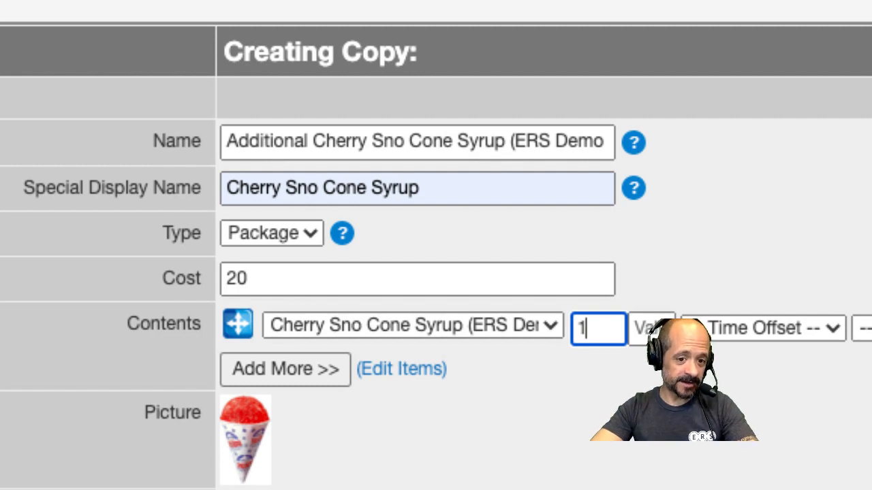
Assign the copied item to the Concessions and Add-Ons category
scroll(436, 272, "down", 15)
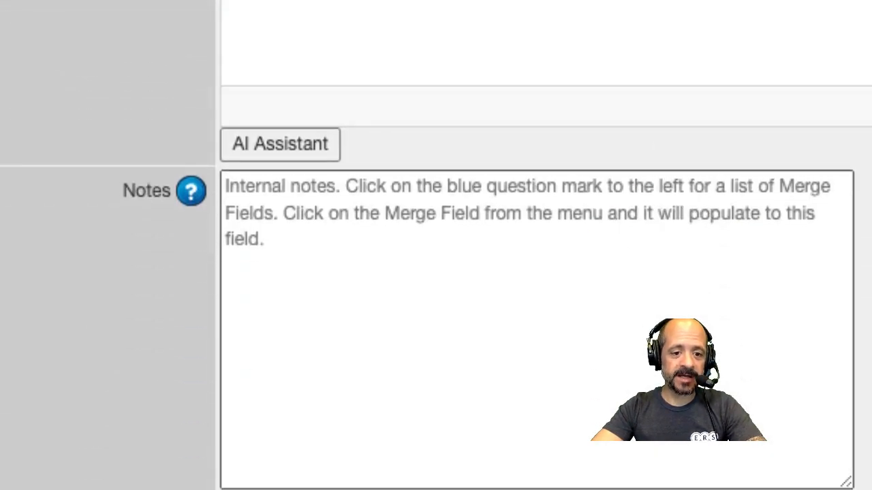
scroll(422, 123, "down", 3)
scroll(370, 48, "up", 1)
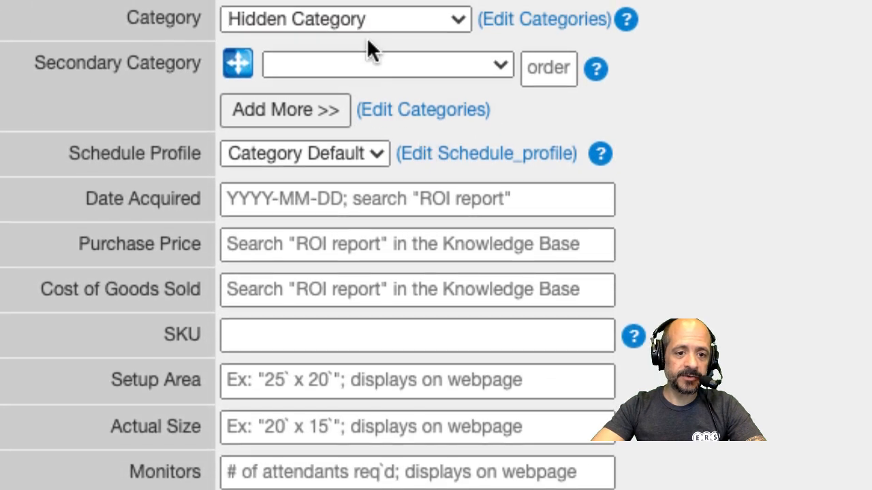
left_click(344, 19)
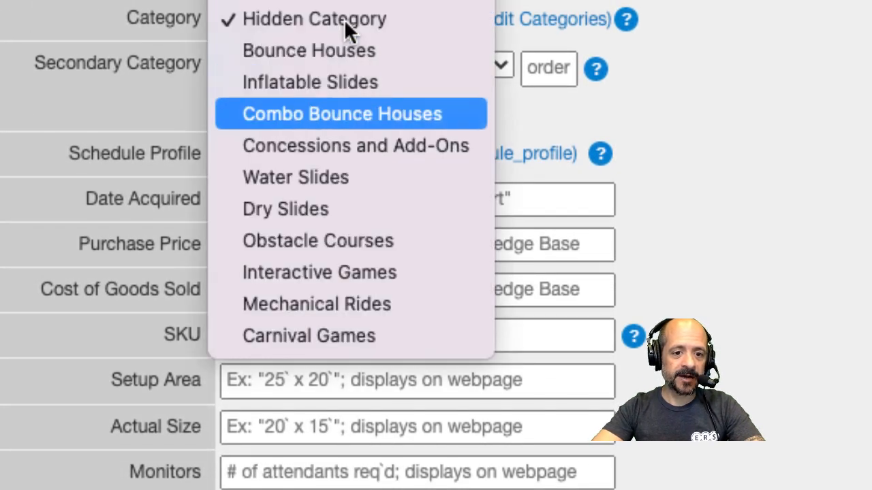
left_click(352, 146)
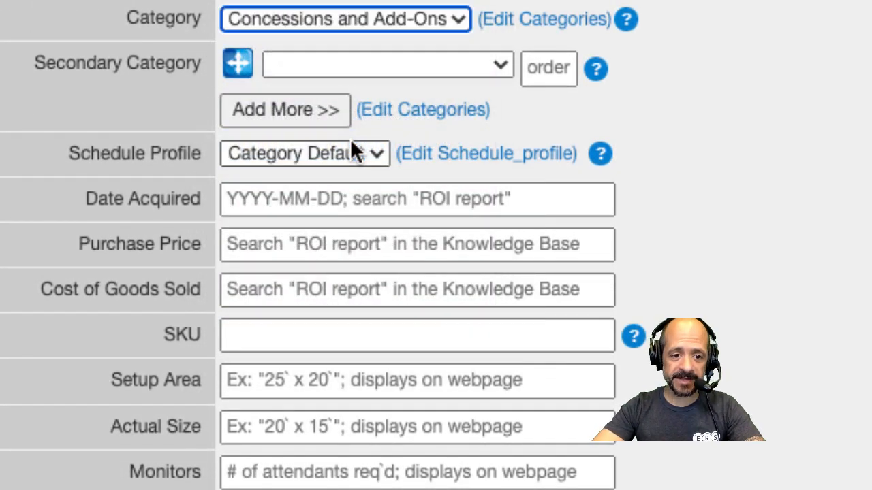
Set the copied item's Display To Customer option to Yes
scroll(350, 146, "down", 10)
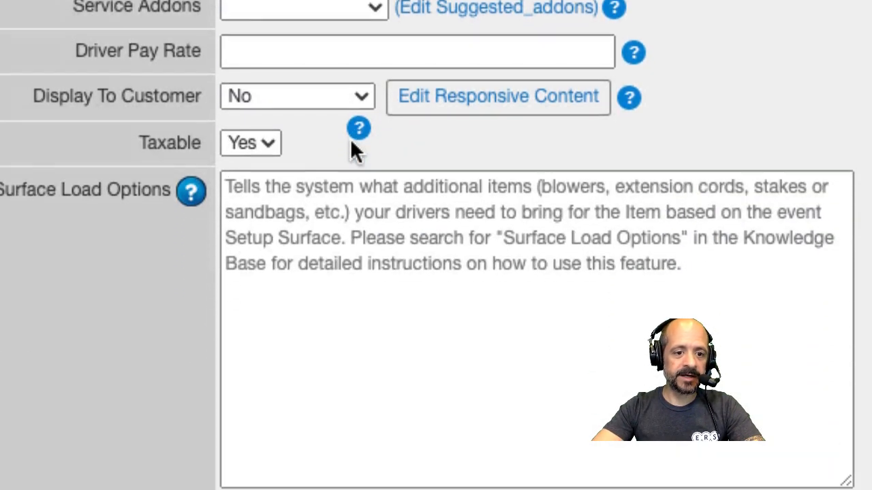
left_click(283, 91)
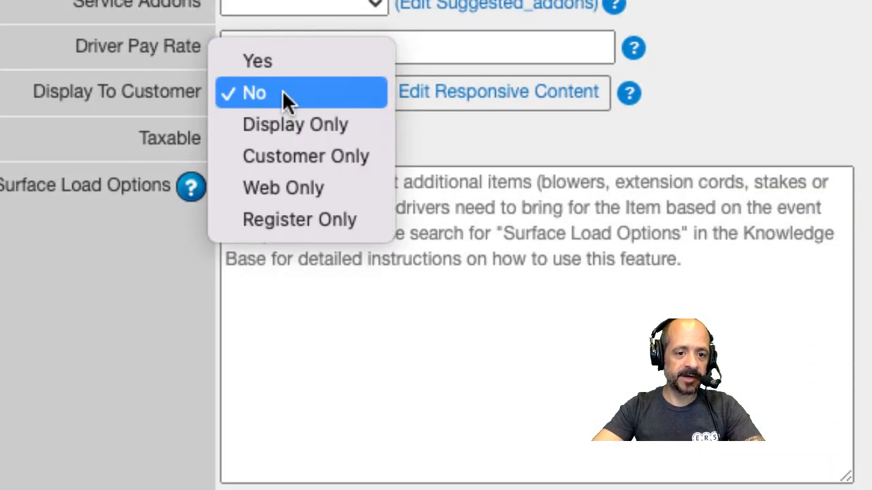
left_click(293, 68)
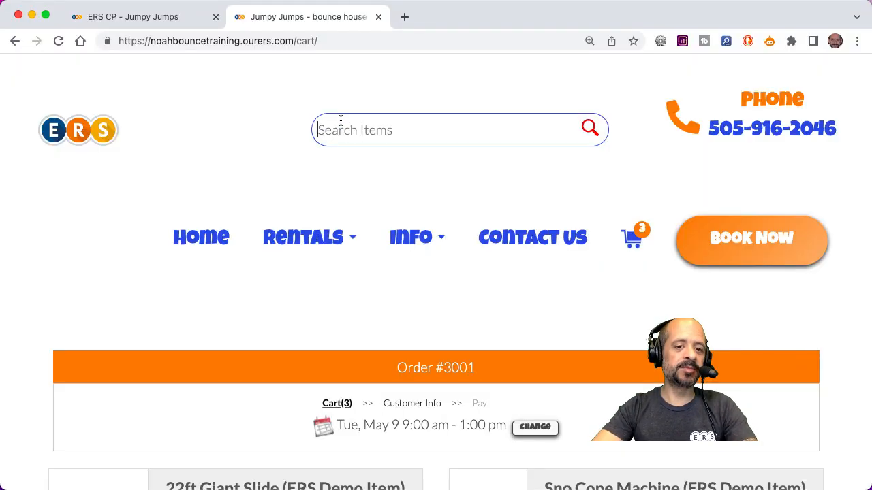
Search the storefront website for "sno cone syrup"
type("sno cone")
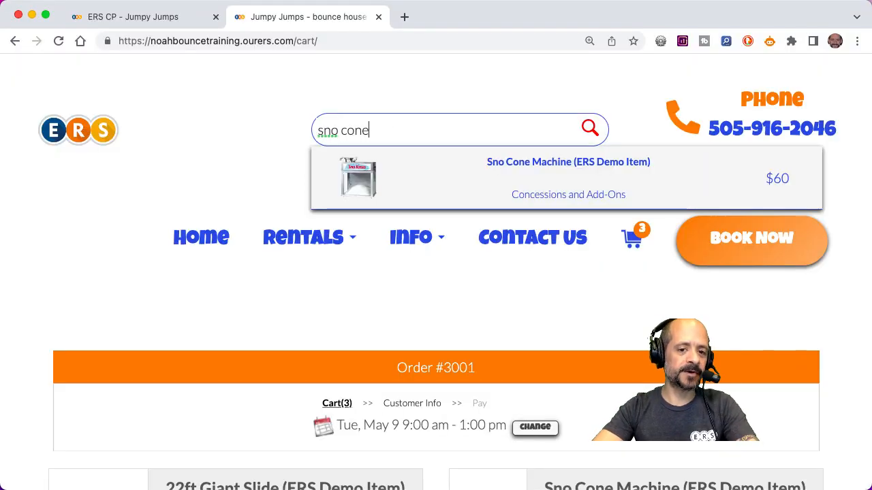
type(" syrup")
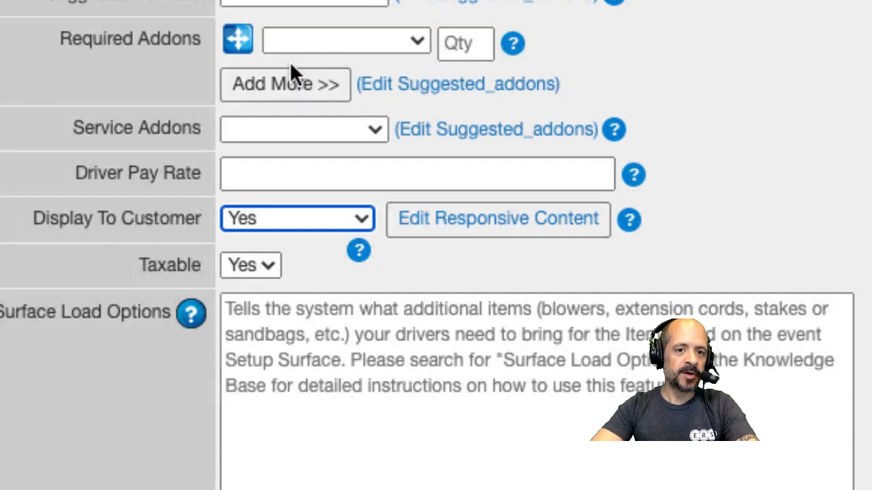
Submit the Additional Cherry Sno Cone Syrup package copy as a new item
scroll(290, 61, "up", 10)
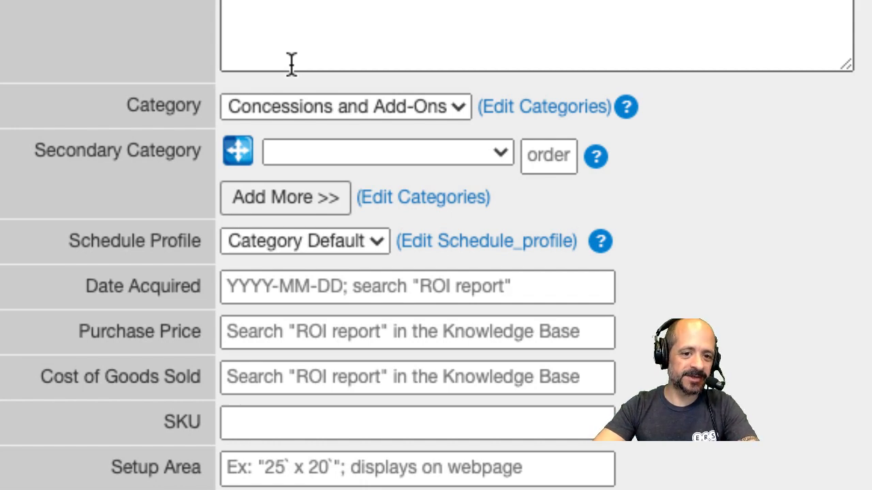
scroll(292, 65, "up", 10)
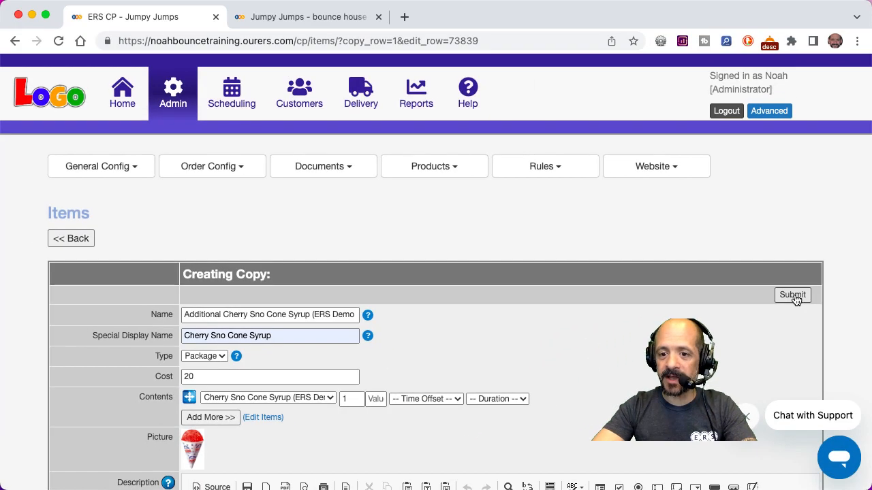
left_click(793, 297)
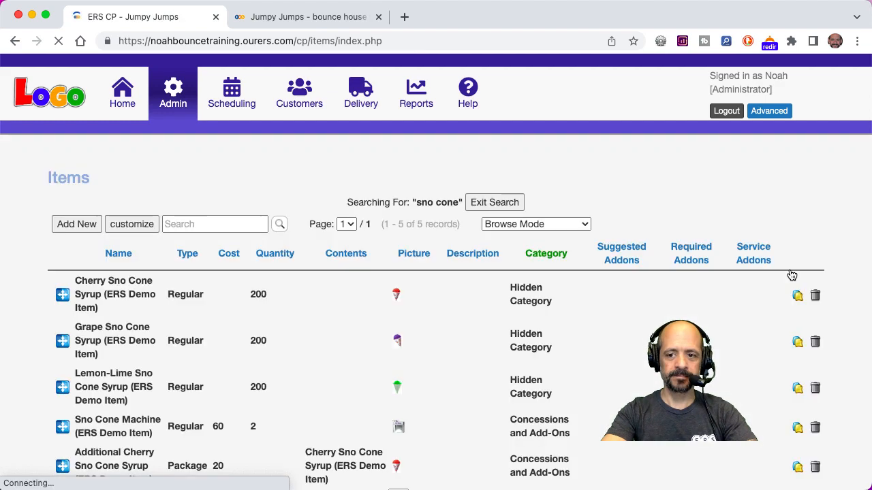
Copy the Additional Cherry Sno Cone Syrup package, replacing "Cherry" with "Grape" in both the Name and Special Display Name
scroll(790, 275, "down", 3)
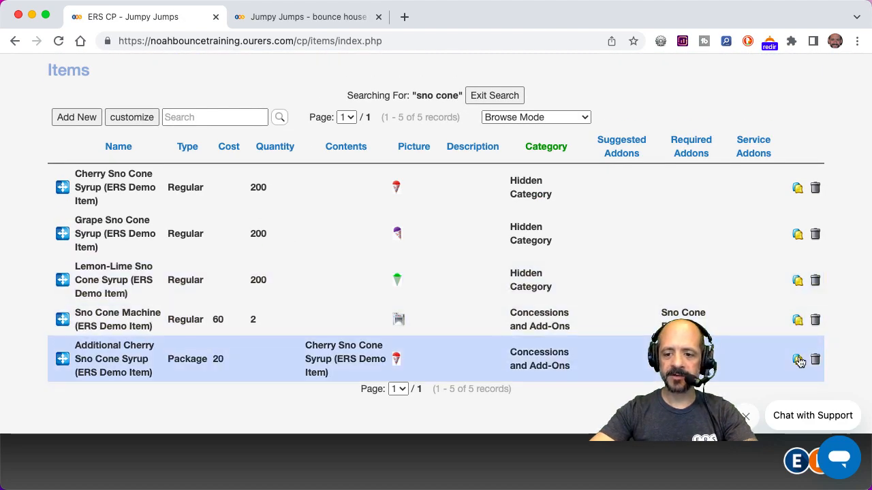
left_click(798, 361)
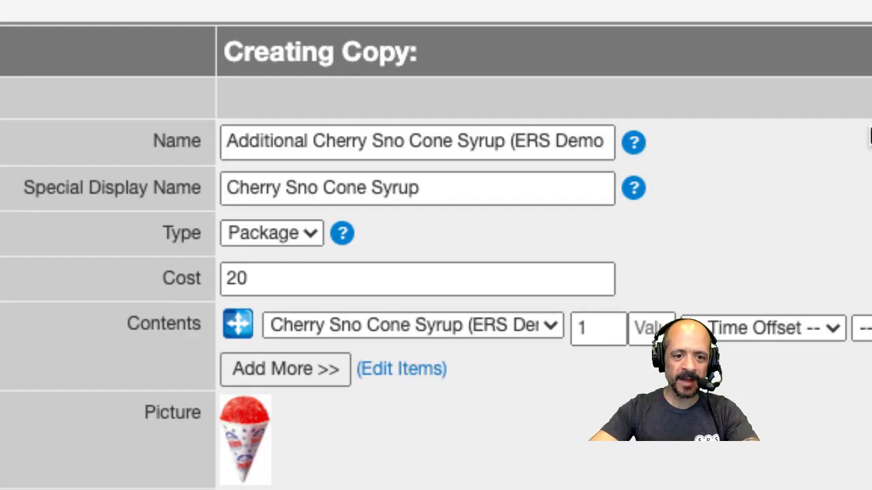
double_click(345, 140)
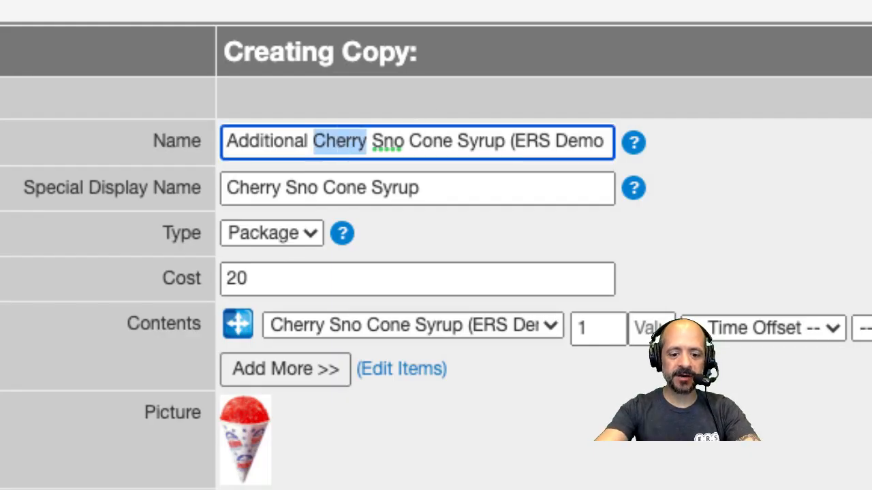
type("Grape")
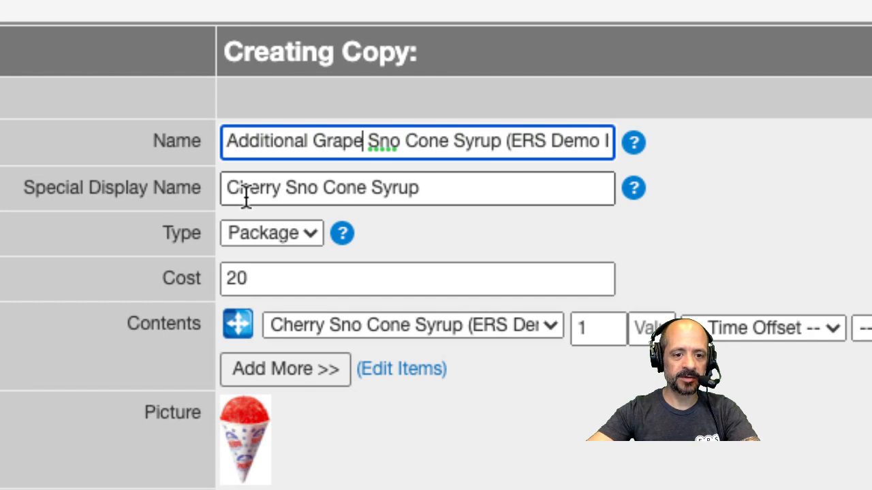
double_click(243, 196)
type("Grape")
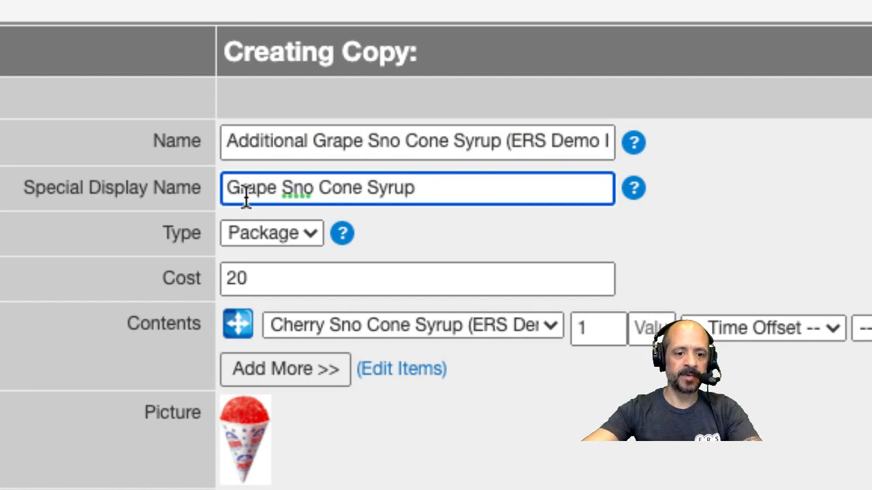
Set the copy's contents to Grape Sno Cone Syrup (ERS Demo Item) and its picture to grape_purple_snow_cone.png, and submit it
left_click(362, 325)
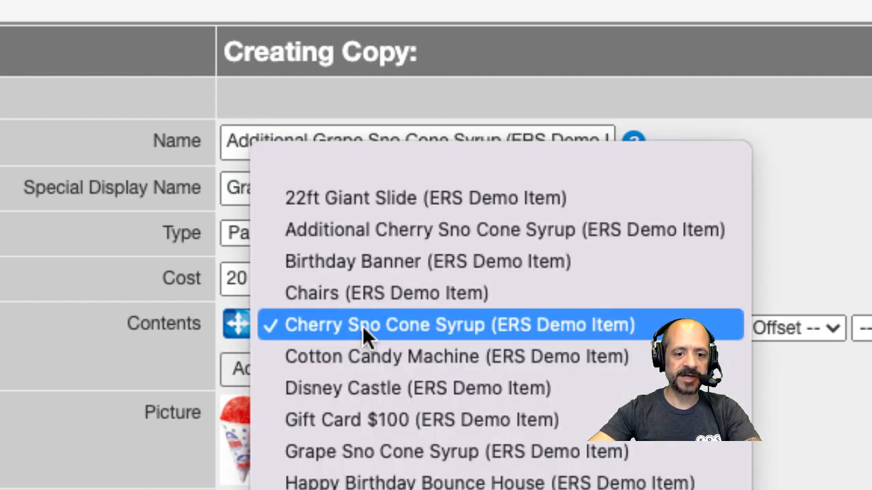
left_click(361, 448)
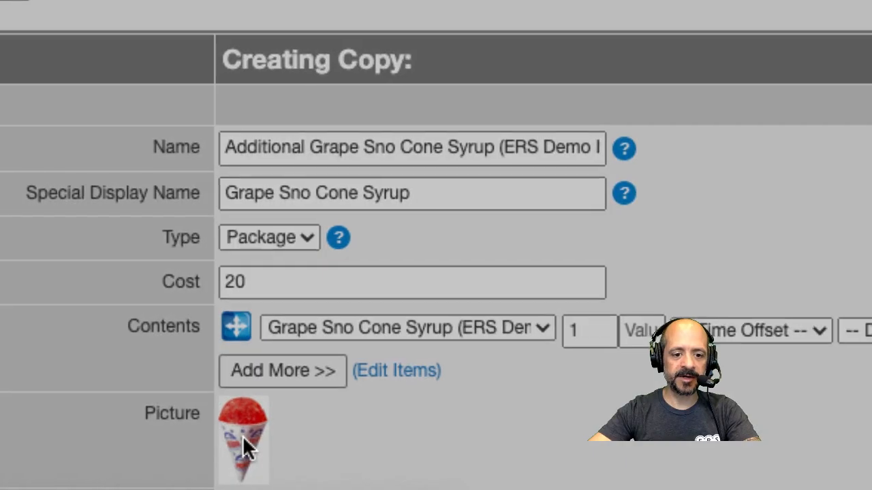
left_click(242, 436)
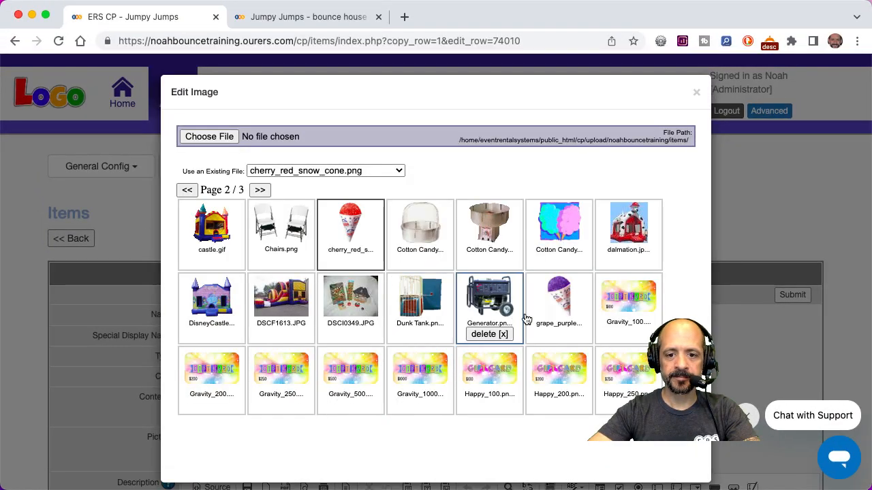
left_click(558, 300)
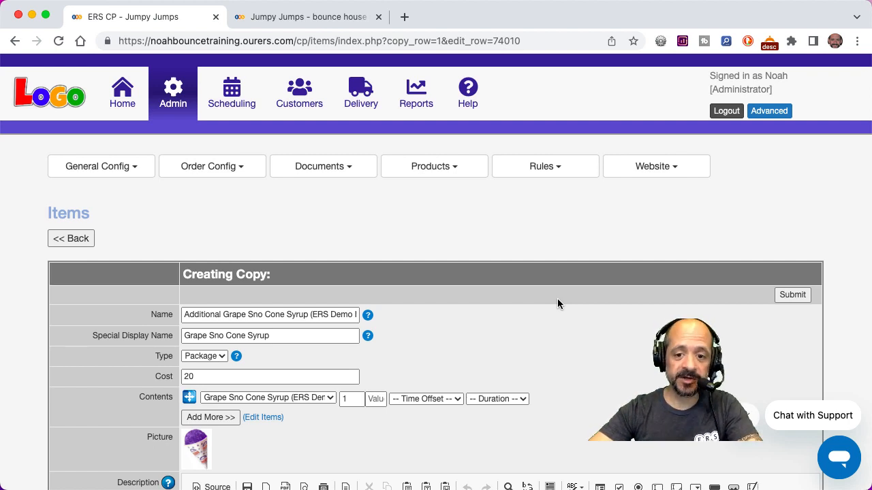
left_click(789, 301)
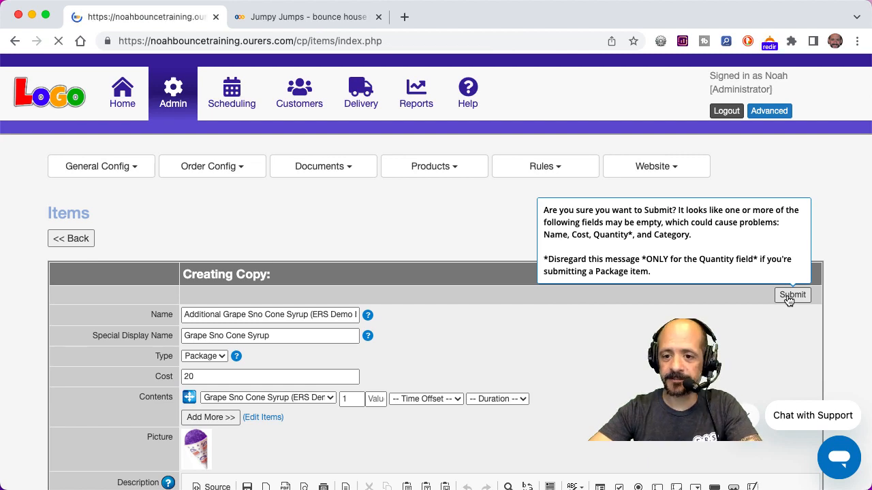
Copy the Additional Grape Sno Cone Syrup package, replacing "Grape" with "Lemon-Lime" in both the Name and Special Display Name
scroll(789, 301, "down", 3)
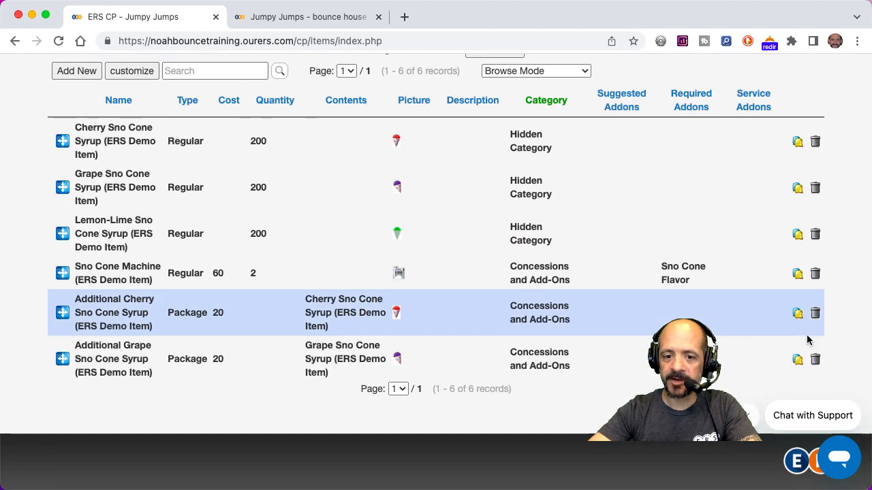
left_click(798, 360)
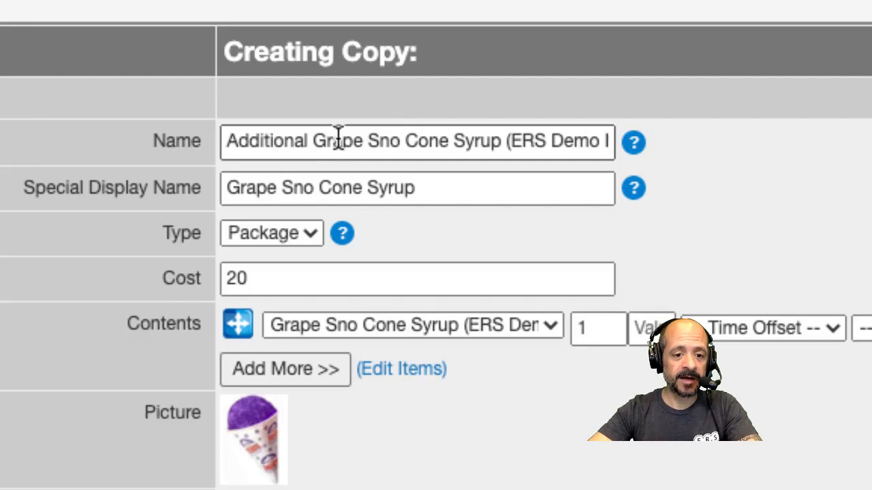
double_click(338, 136)
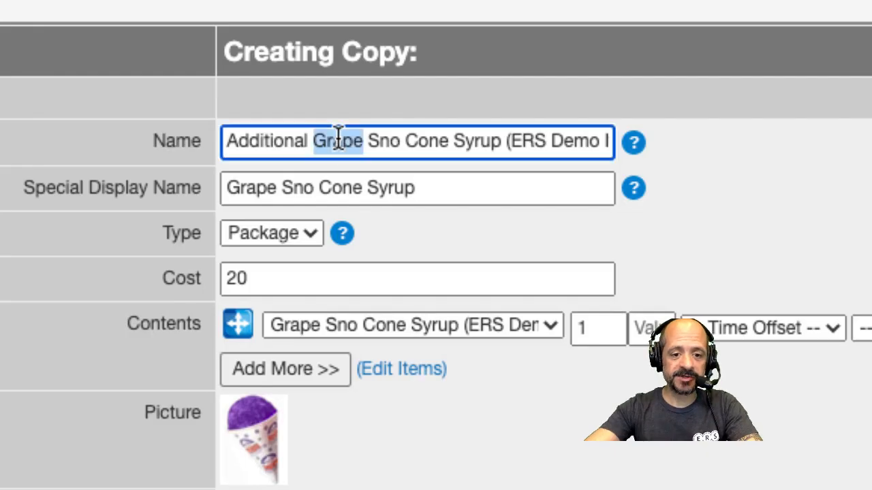
type("Lemon-Lime")
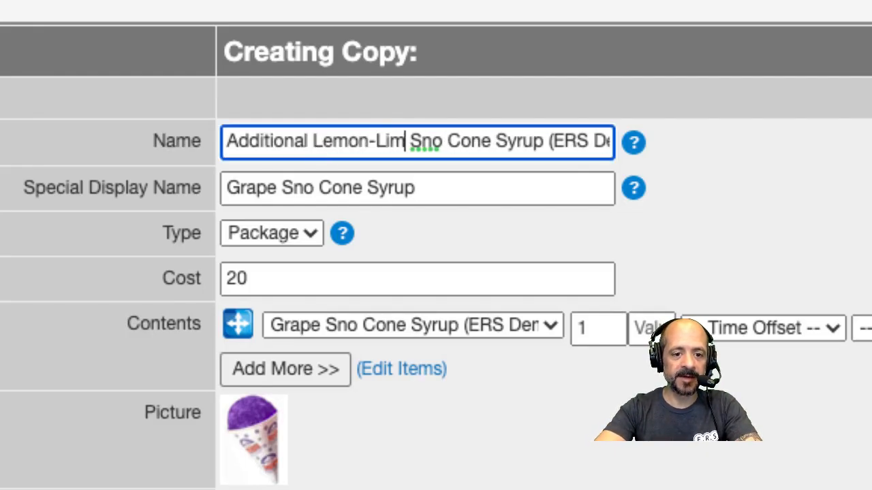
double_click(251, 192)
type("Lemon-Lime")
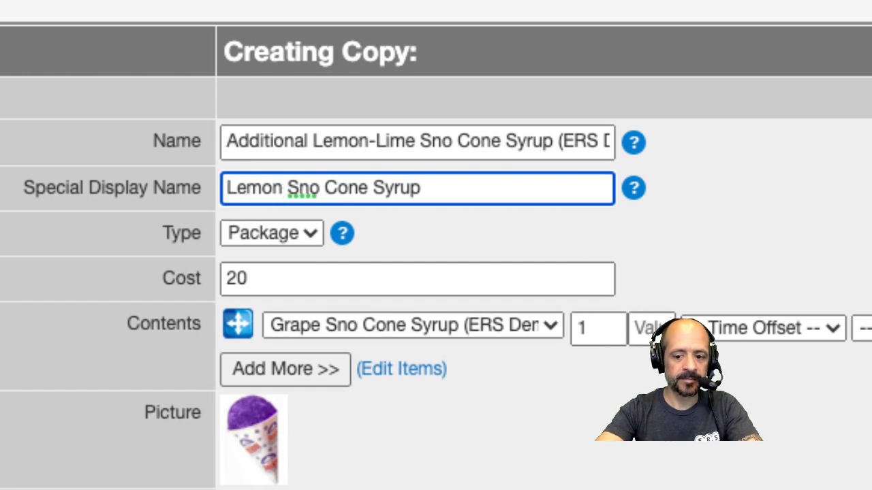
Set the copy's contents to Lemon-Lime Sno Cone Syrup (ERS Demo Item) and its picture to the green lemon-lime cone, and submit it
left_click(318, 325)
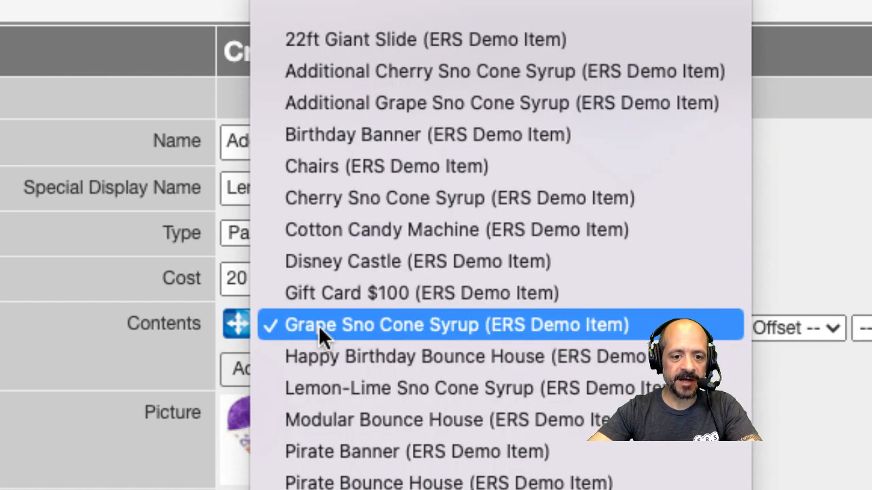
left_click(328, 385)
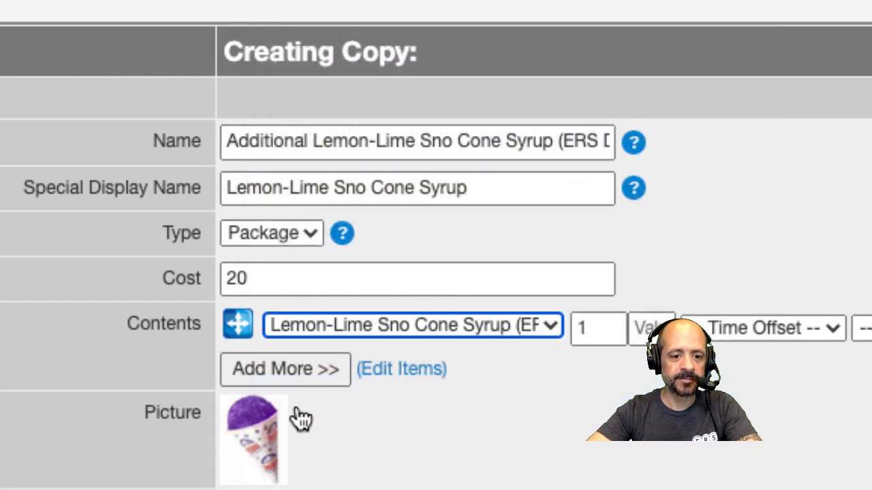
left_click(257, 455)
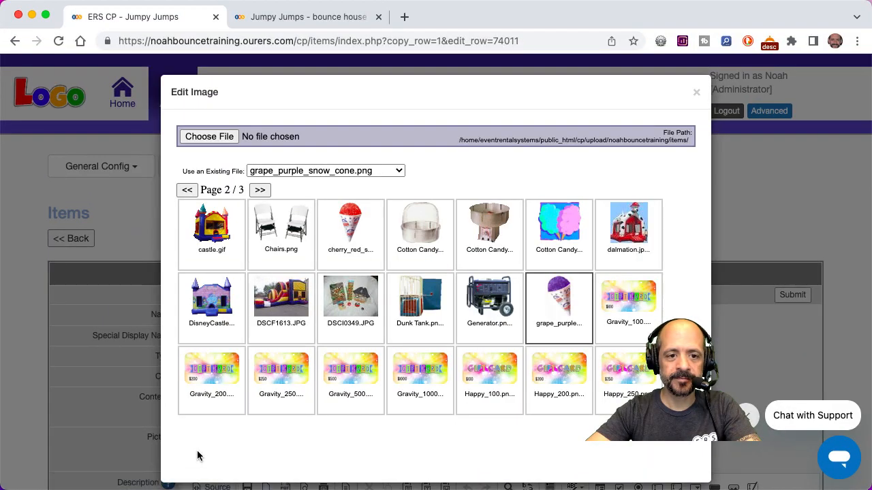
left_click(260, 189)
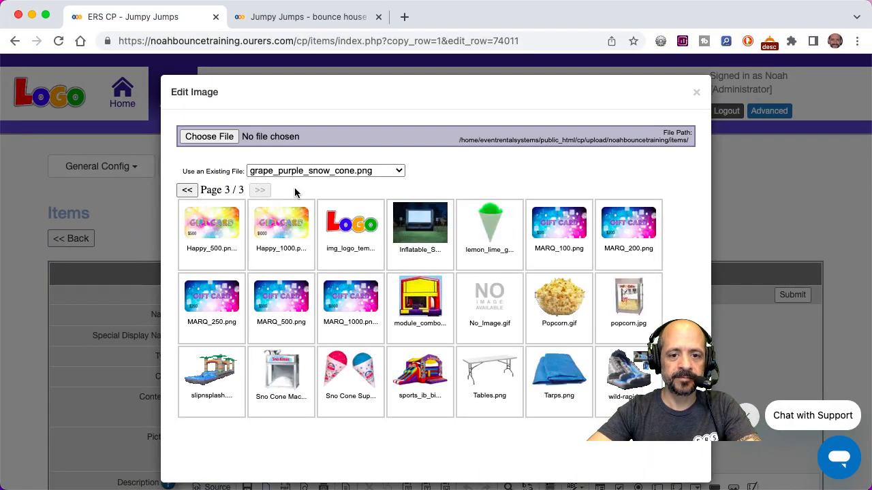
mouse_move(490, 235)
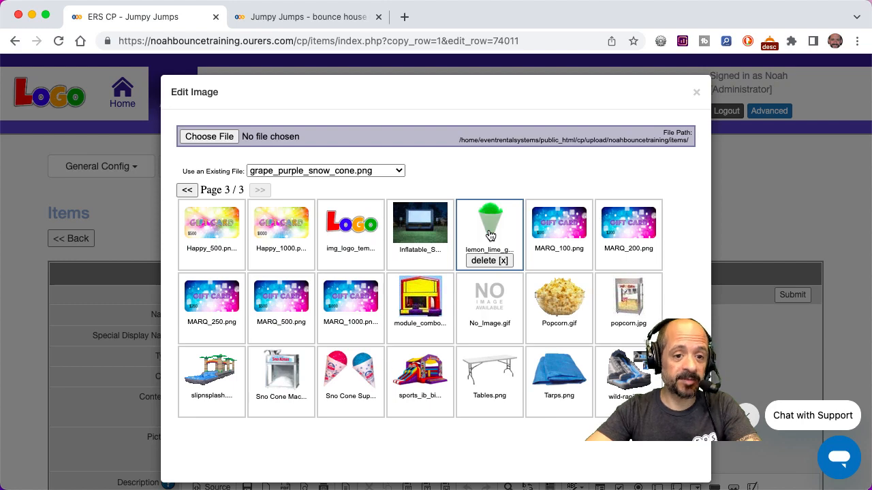
left_click(490, 235)
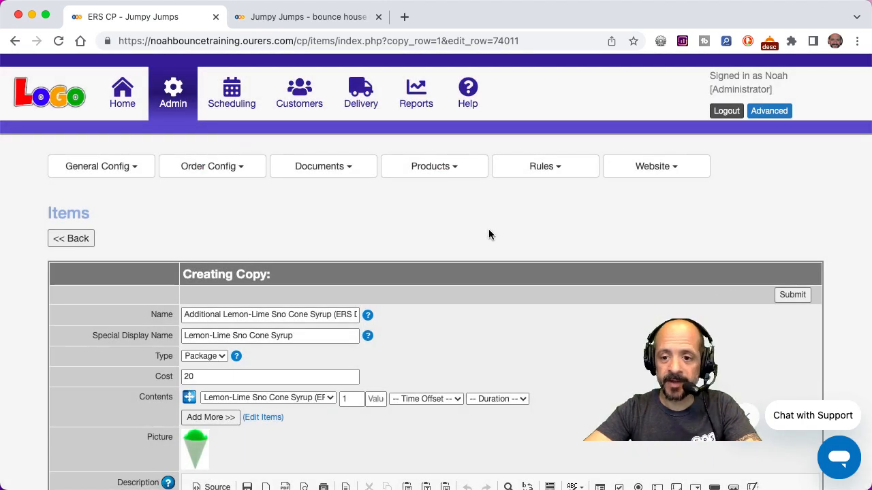
left_click(789, 298)
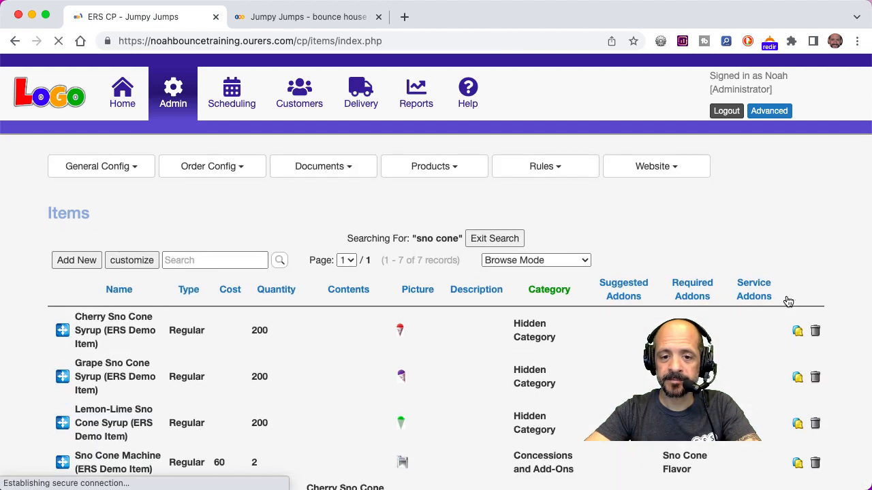
Start a new addon named "Additional Sno Cone Flavors" with the description "Do you need more Sno Cone Syrup? How about some tables and chairs?"
scroll(789, 301, "down", 5)
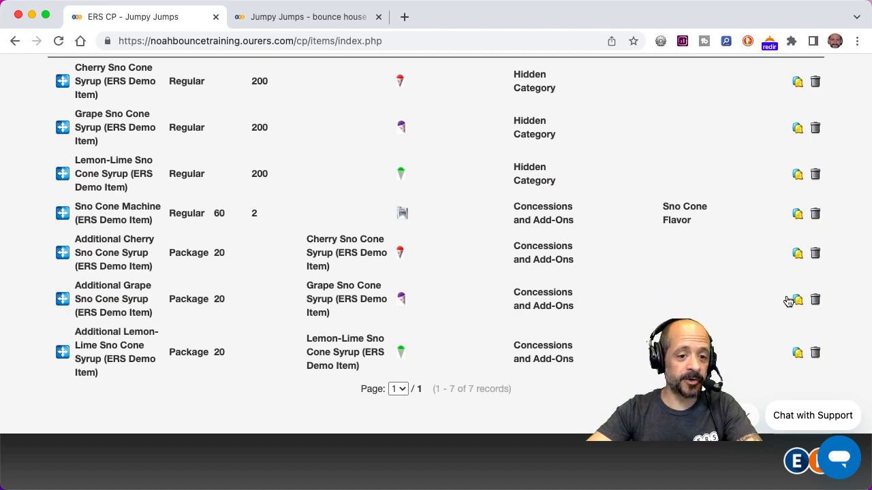
scroll(789, 302, "up", 5)
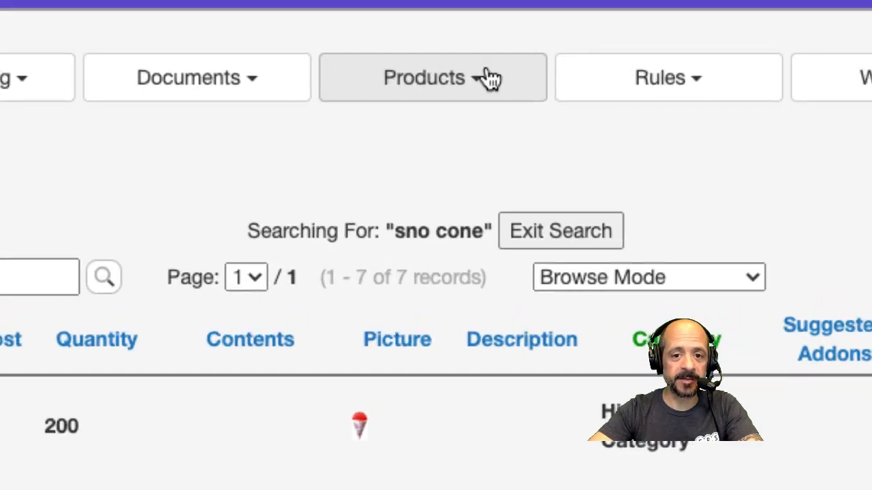
left_click(491, 78)
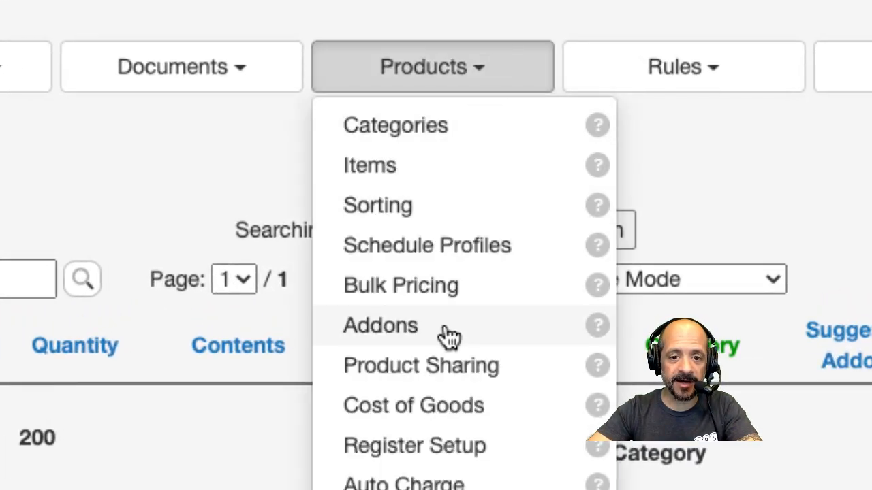
left_click(446, 329)
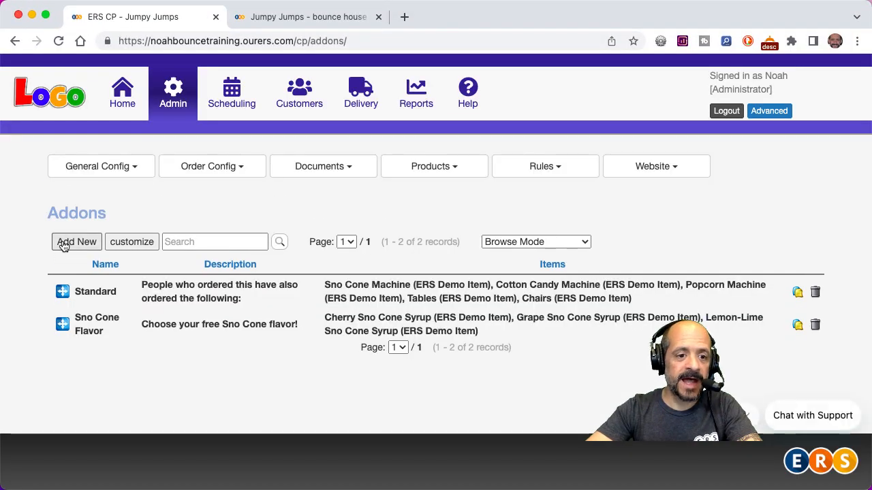
left_click(64, 243)
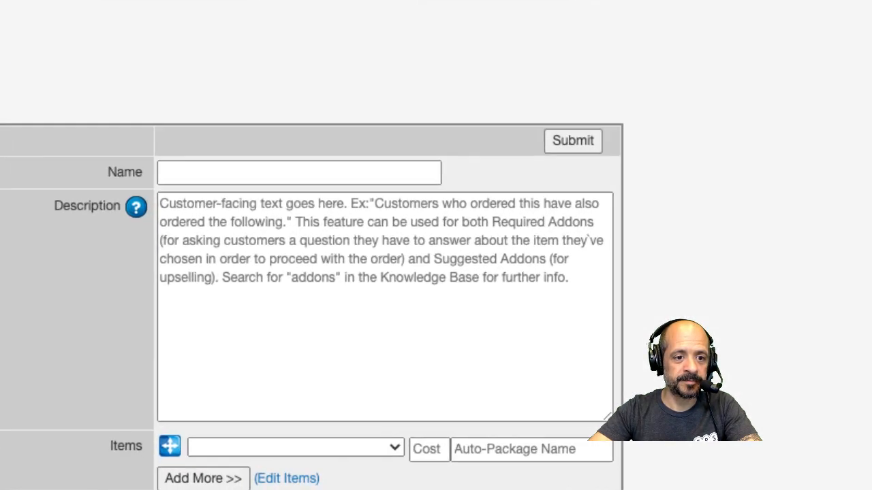
left_click(195, 170)
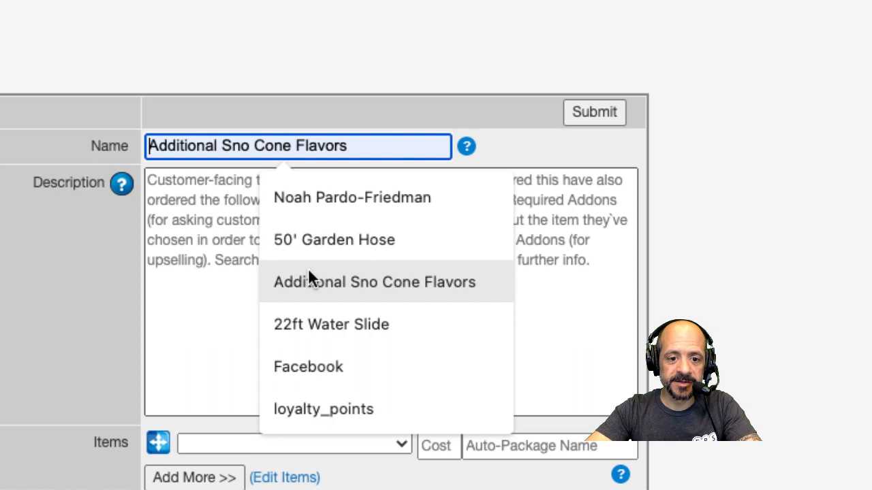
left_click(310, 274)
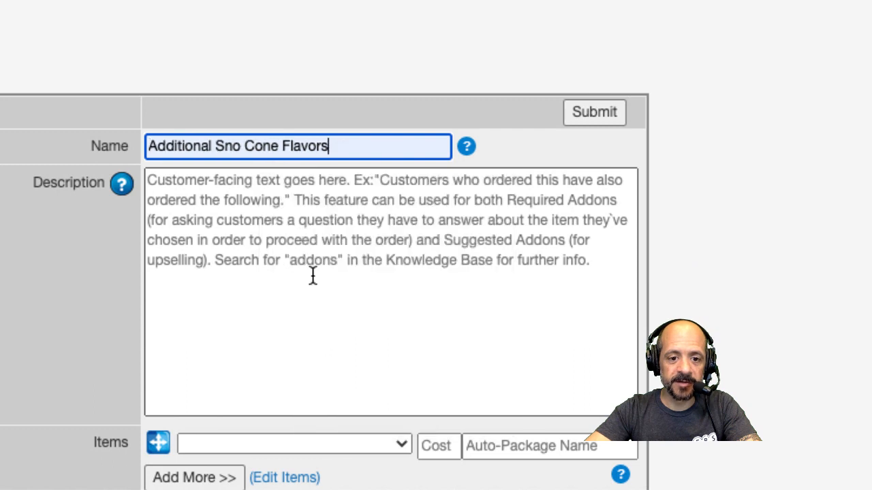
left_click(242, 184)
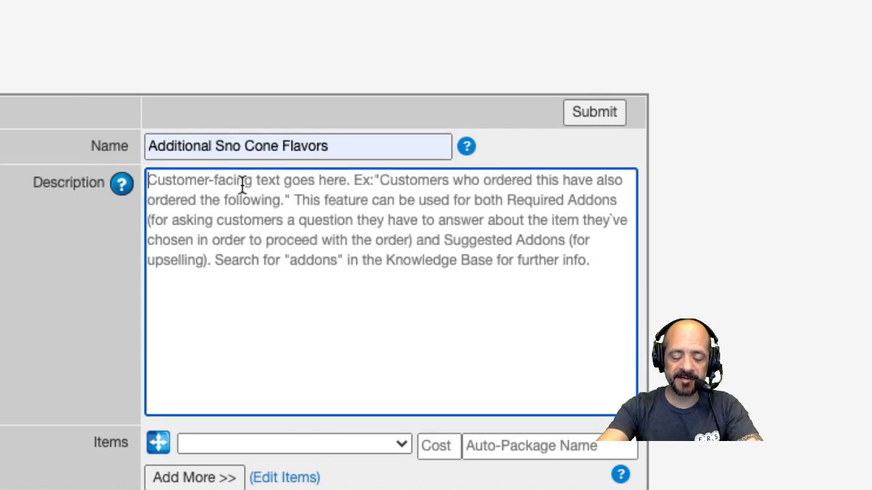
type("Do you need more Sno Cone Syrup? How about some tables and chairs?")
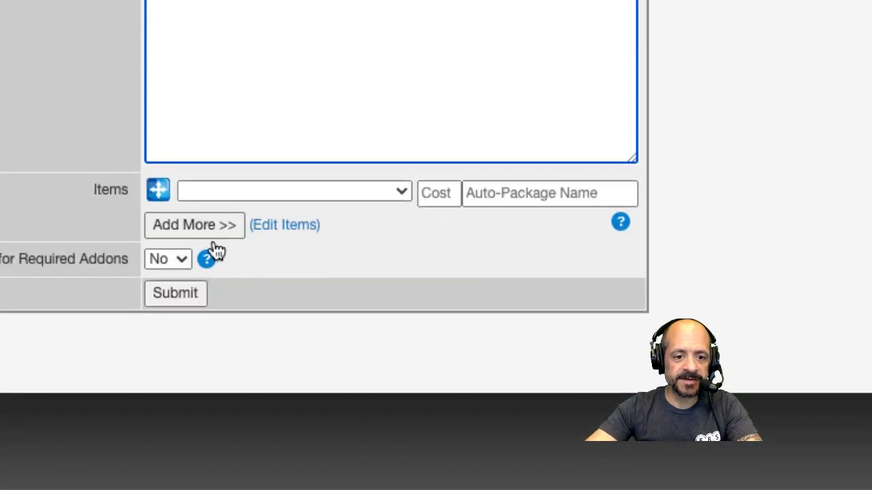
Extend the new addon's item list to five empty rows
left_click(203, 224)
left_click(171, 269)
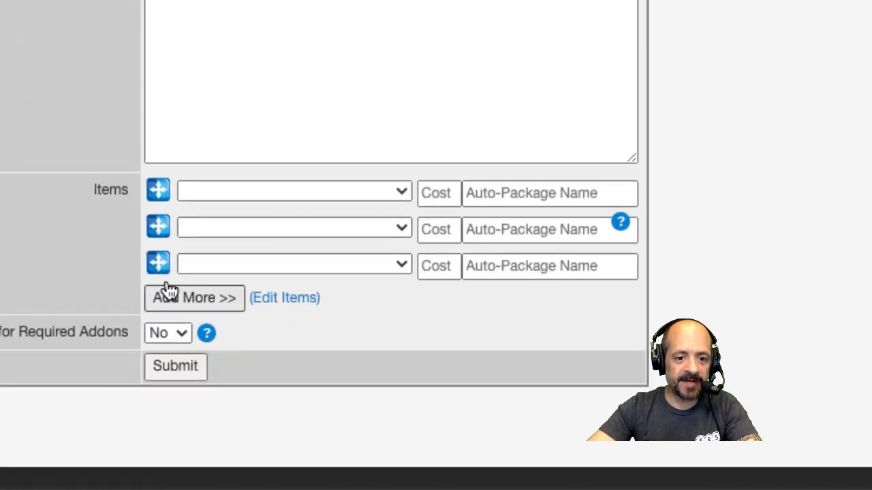
left_click(165, 297)
left_click(164, 337)
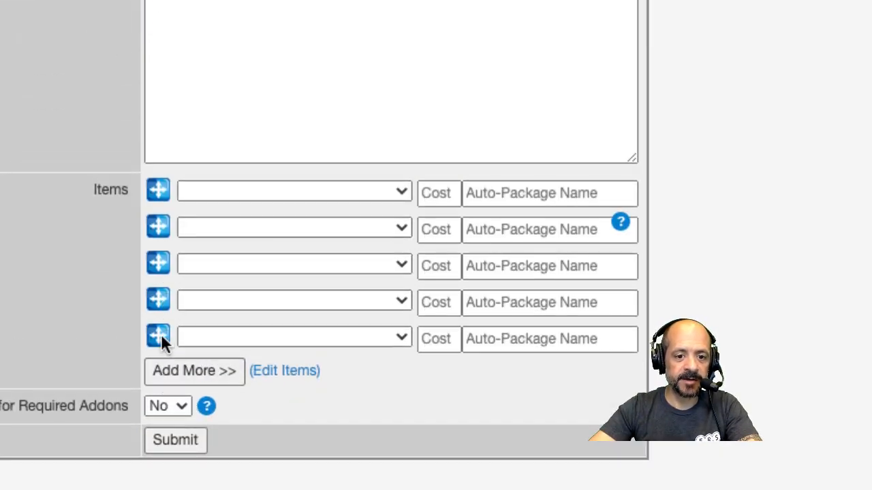
Set the addon's first three items to the Additional Cherry, Additional Grape and Additional Lemon-Lime Sno Cone Syrup packages
left_click(248, 193)
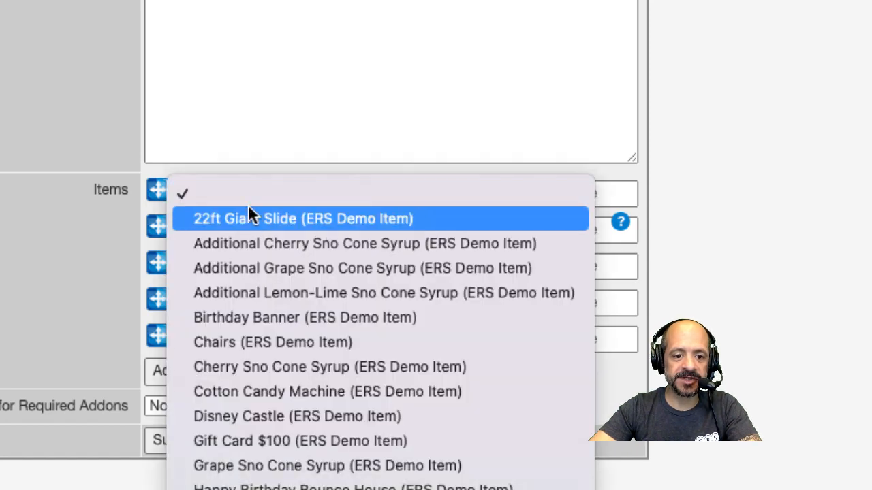
left_click(247, 242)
left_click(253, 228)
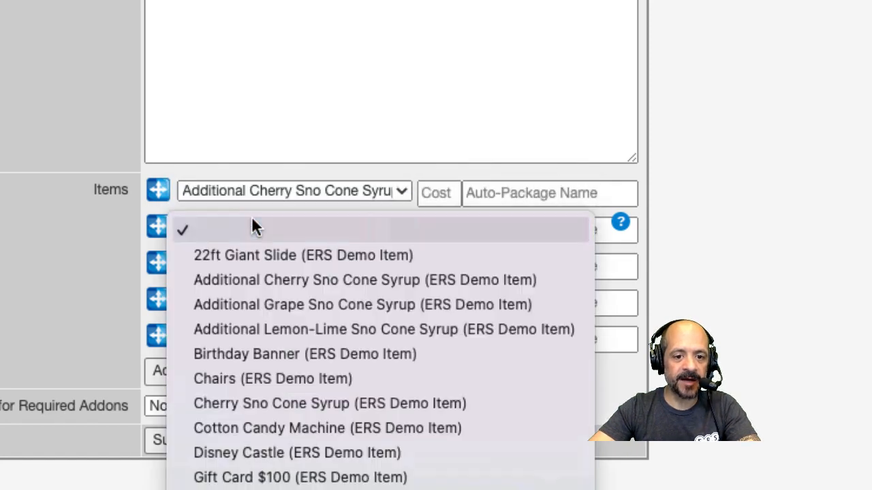
key("Escape")
left_click(240, 302)
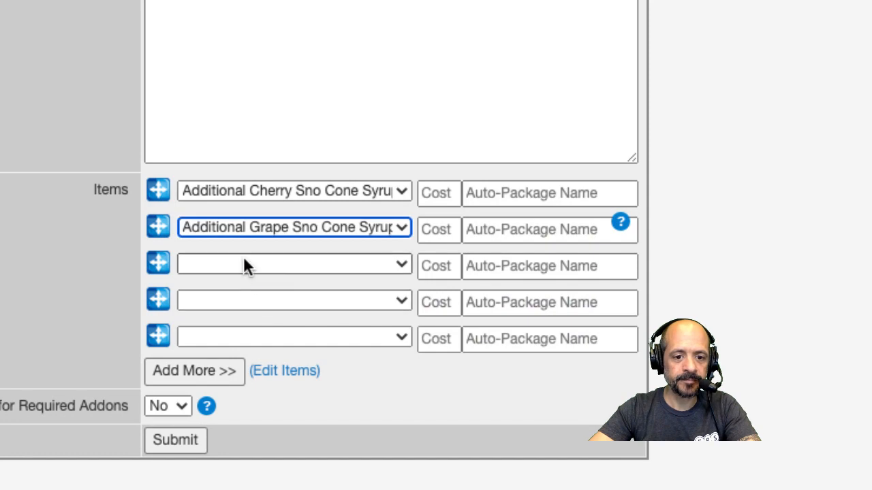
left_click(243, 264)
left_click(236, 365)
Add Chairs and Tables as the remaining items with Tables ordered above Chairs, and submit the addon
left_click(250, 301)
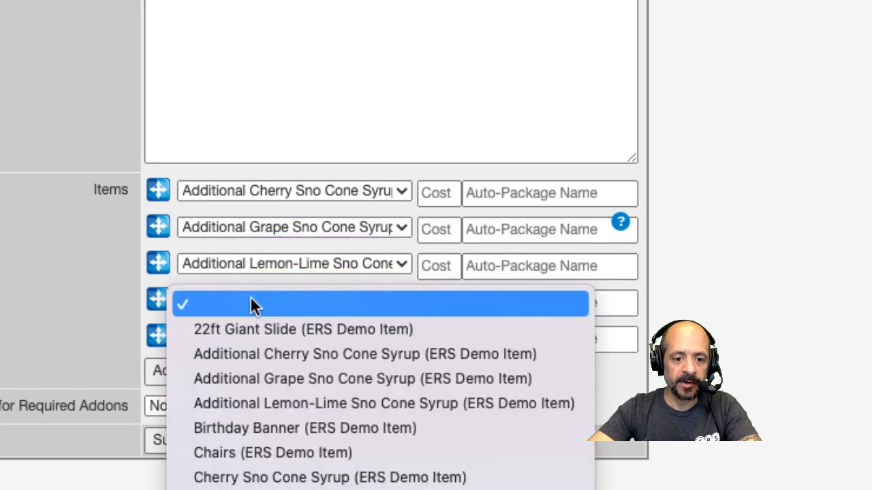
left_click(234, 452)
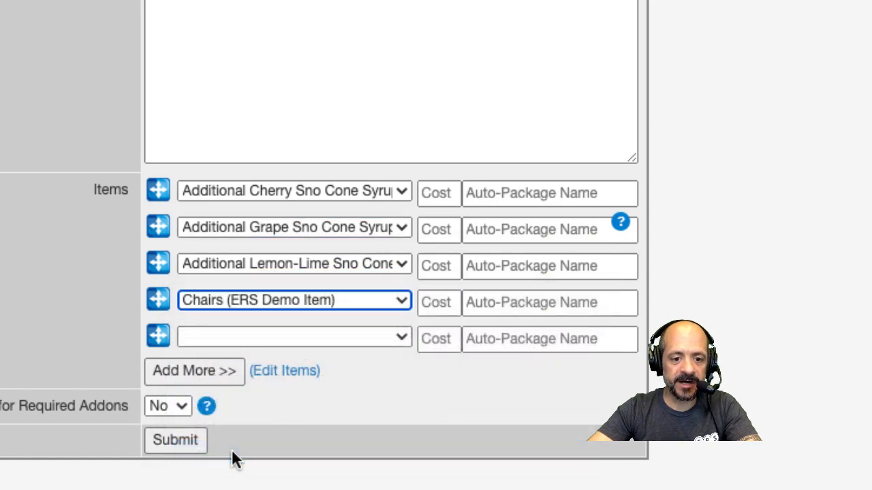
left_click(254, 334)
left_click(245, 489)
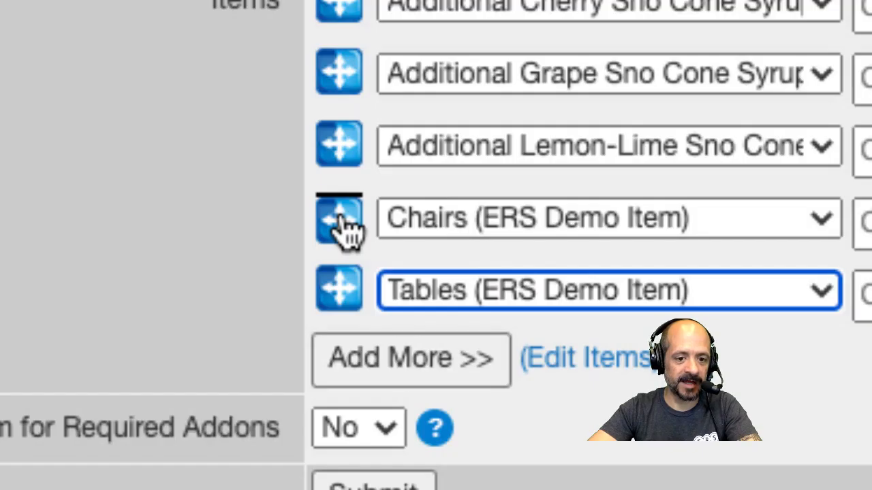
left_click_drag(340, 288, 341, 218)
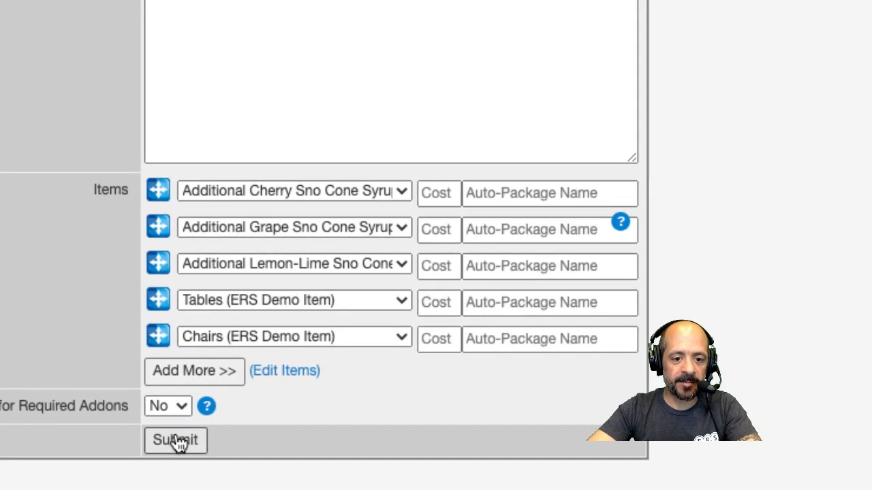
left_click(176, 441)
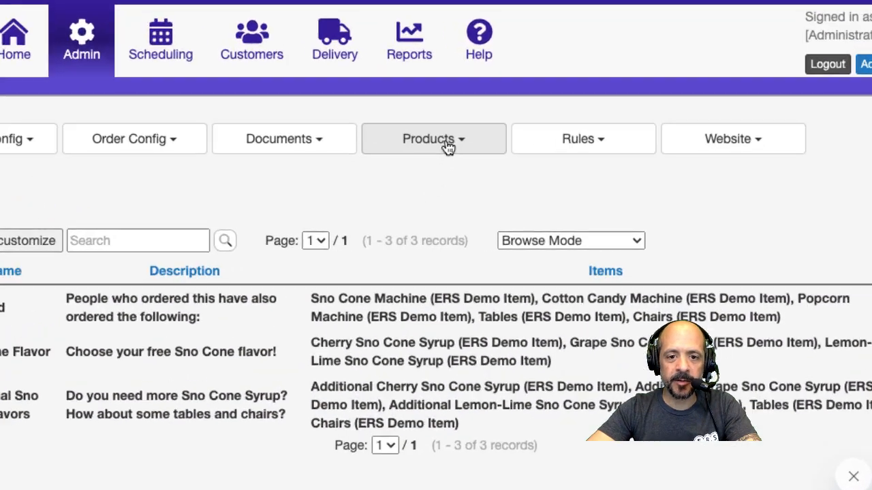
Open the product items list and display it in Spreadsheet Mode
left_click(443, 168)
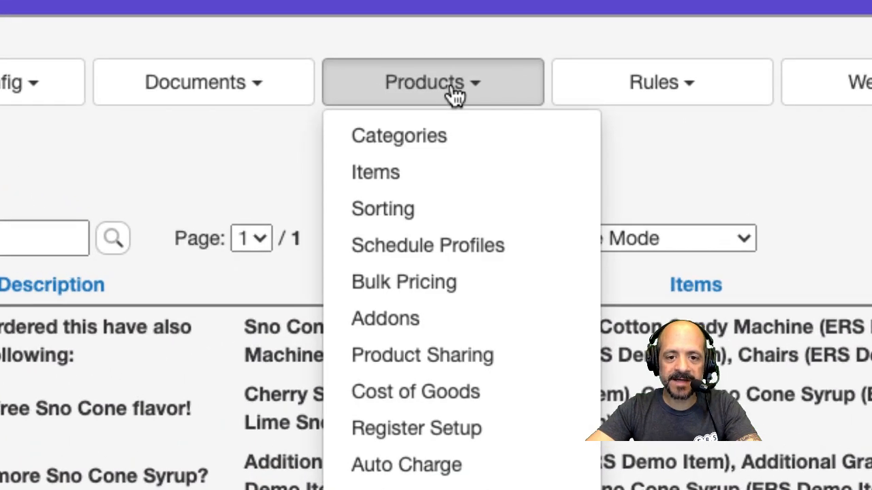
left_click(432, 176)
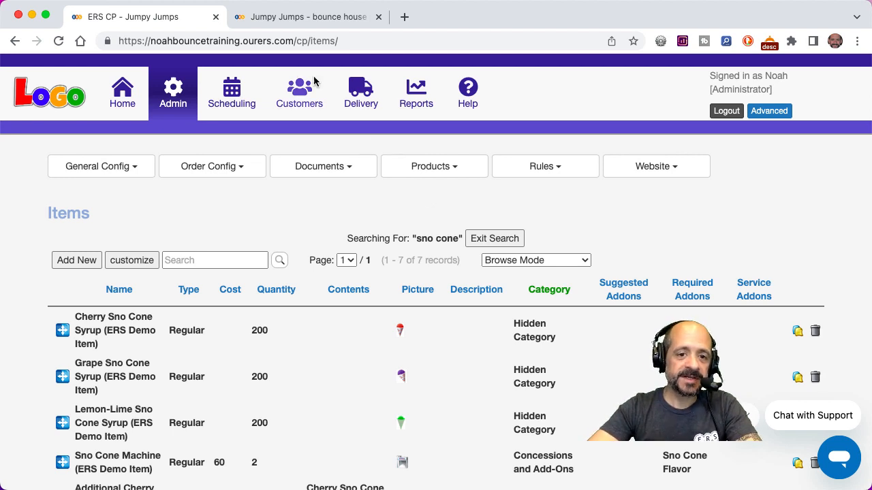
left_click(300, 26)
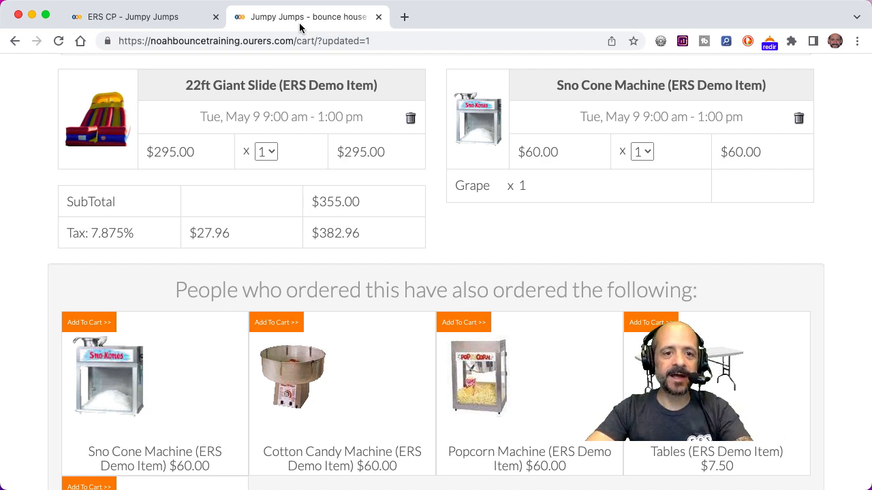
left_click(160, 24)
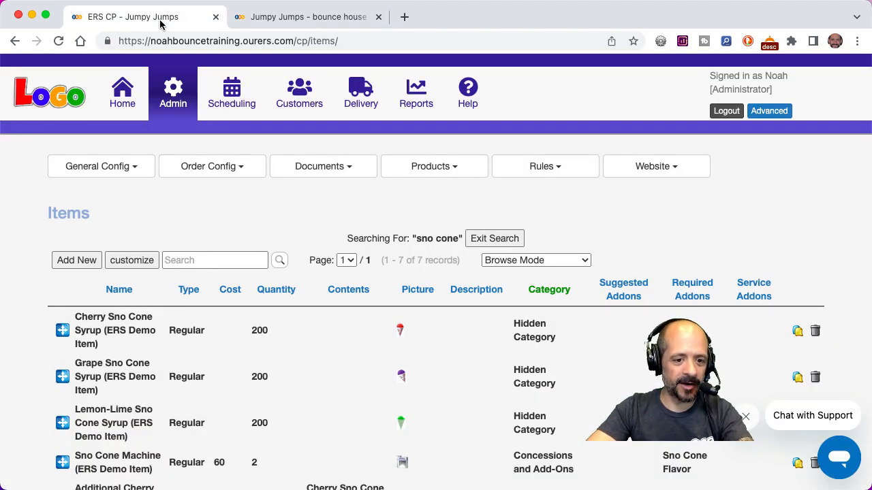
left_click(521, 261)
left_click(528, 276)
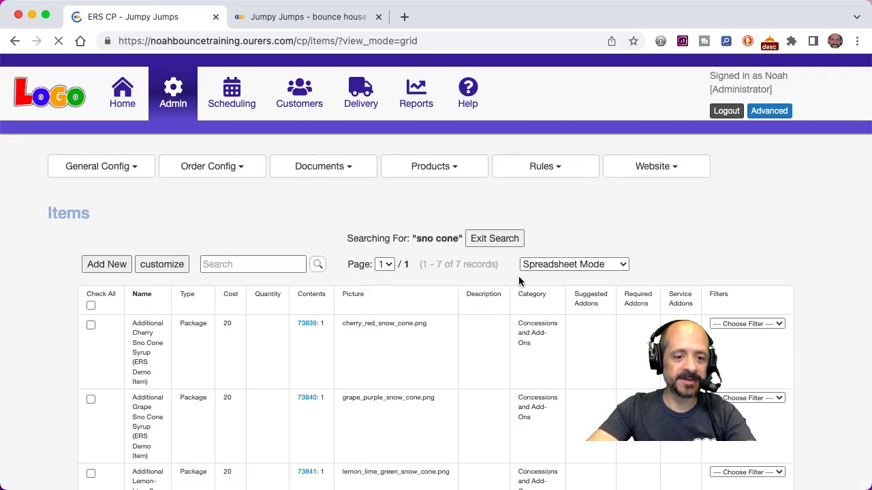
Set the Suggested Addons of Cherry Sno Cone Syrup to Additional Sno Cone Flavors and save
scroll(519, 276, "down", 5)
scroll(519, 276, "down", 2)
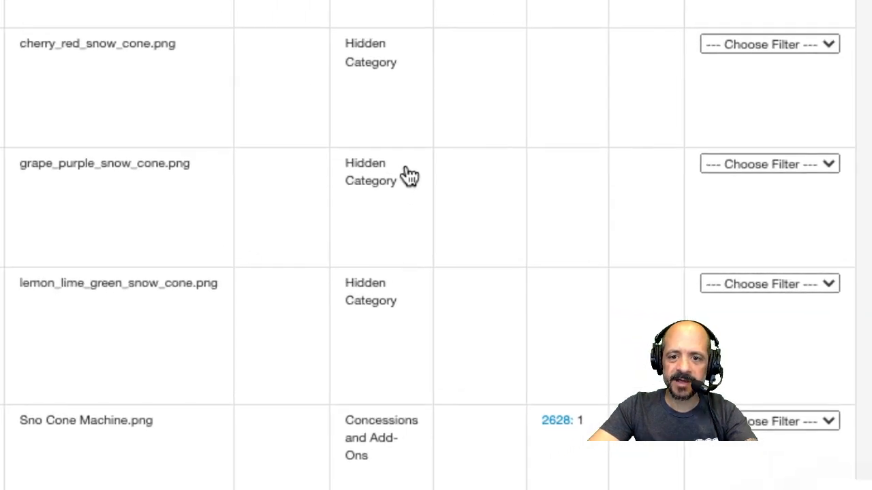
left_click(491, 70)
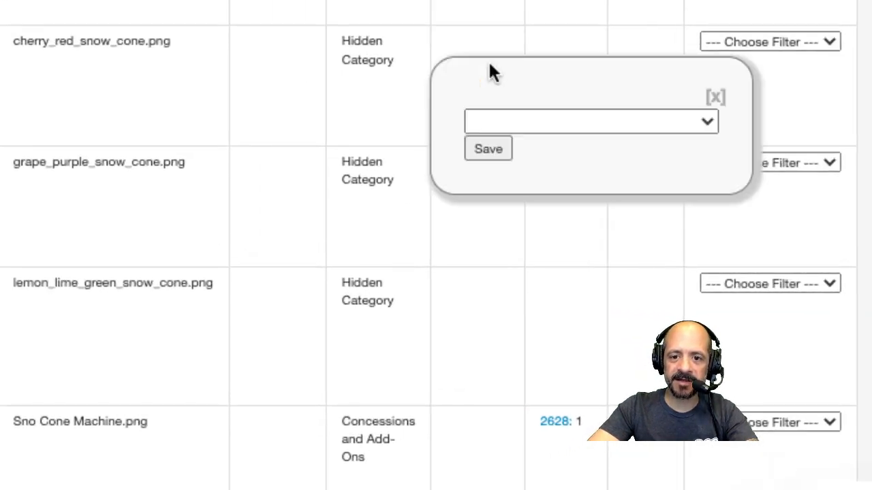
left_click(518, 128)
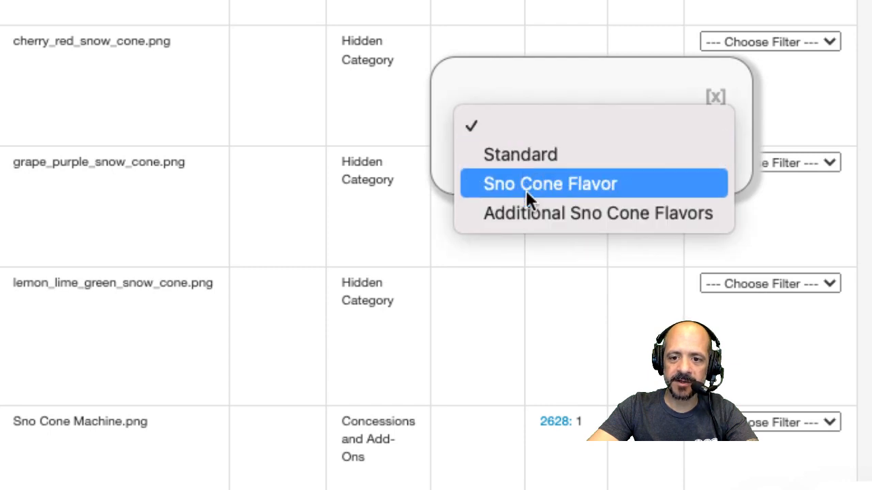
left_click(526, 213)
left_click(490, 154)
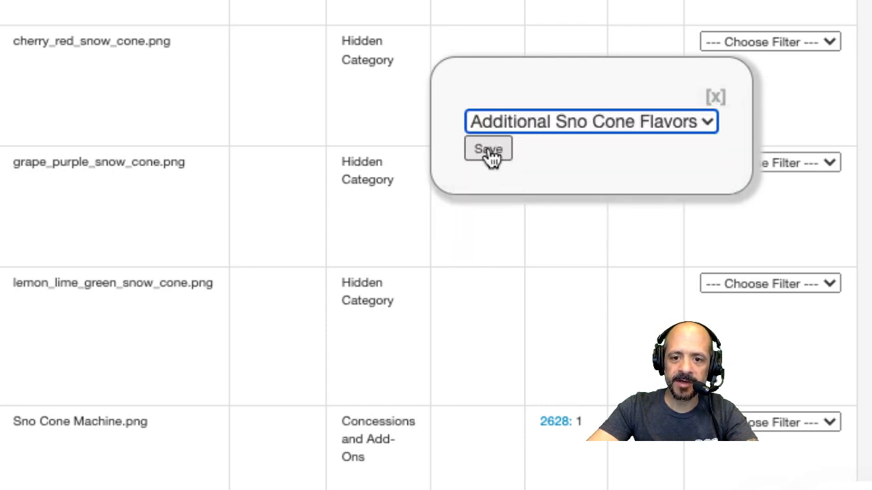
Assign Additional Sno Cone Flavors as the suggested addon for Grape Sno Cone Syrup and save
left_click(473, 191)
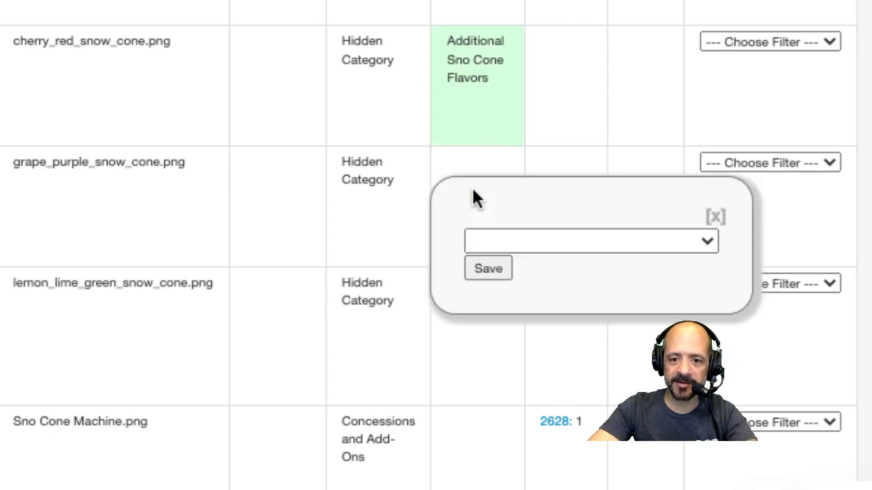
left_click(496, 242)
left_click(564, 333)
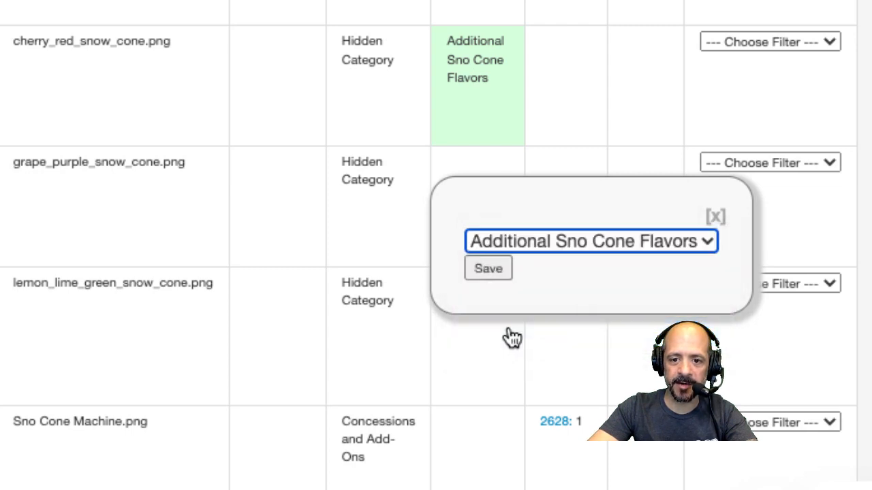
left_click(483, 273)
Assign Additional Sno Cone Flavors as the suggested addon for Lemon-Lime Sno Cone Syrup and save
left_click(485, 341)
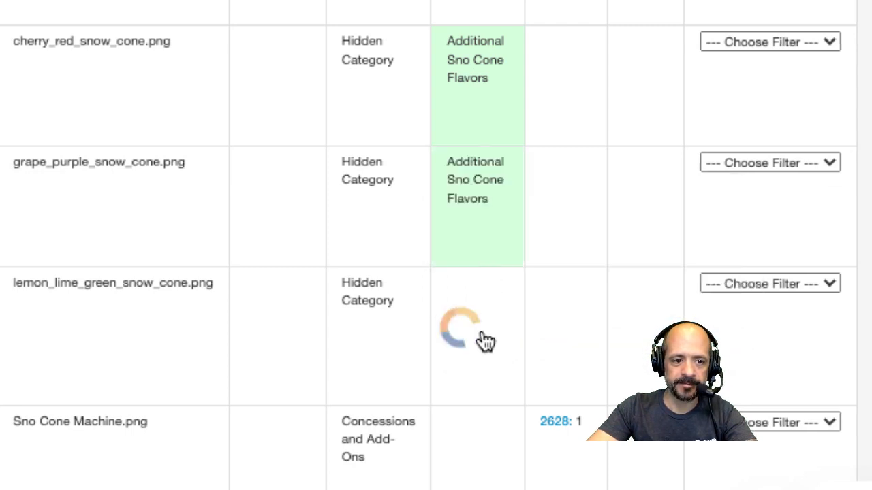
left_click(517, 358)
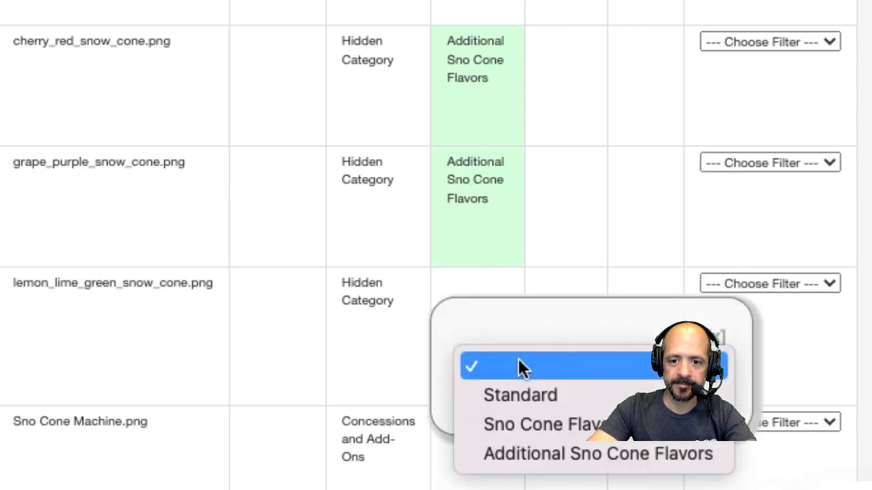
left_click(526, 453)
left_click(495, 393)
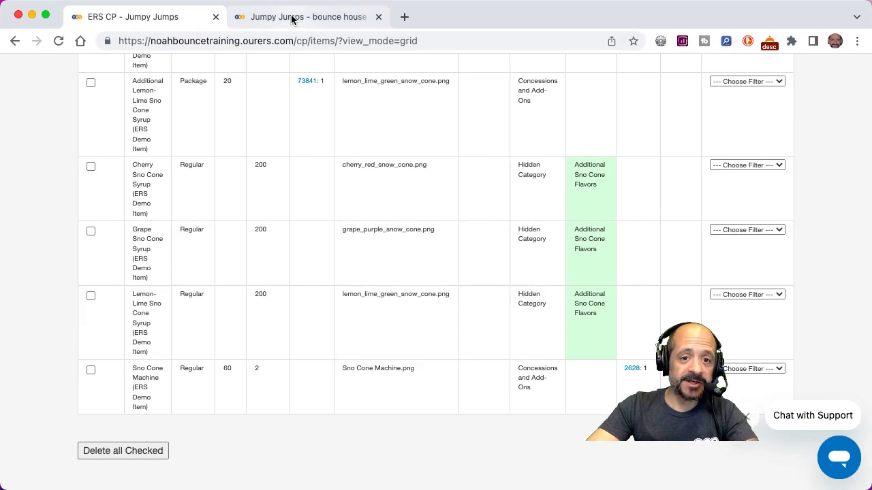
Reload the customer cart page to check the suggested addons, and return to the control panel's items list
left_click(291, 18)
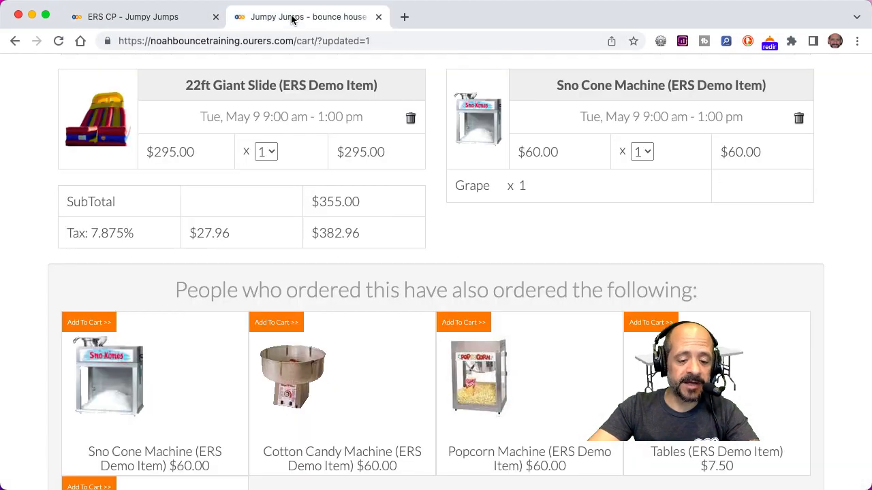
left_click(58, 41)
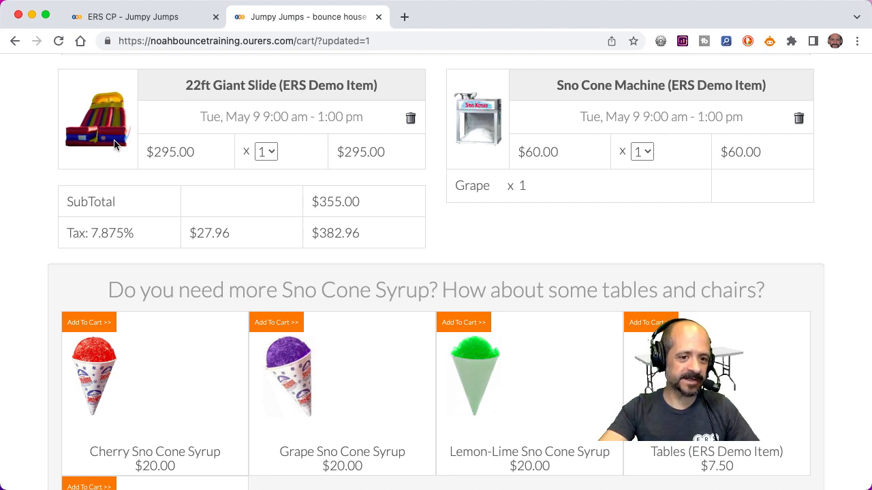
left_click(93, 19)
scroll(396, 182, "up", 6)
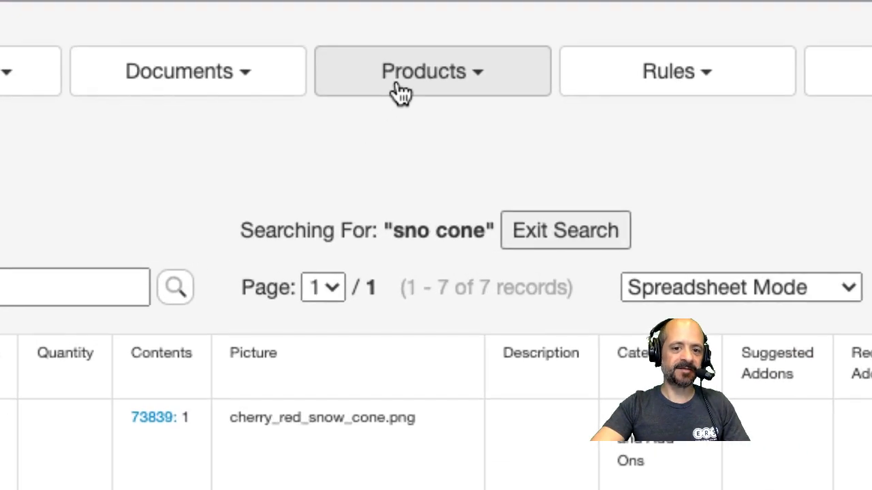
Open the Addons list and review the items in the Additional Sno Cone Flavors addon without changing them
left_click(419, 172)
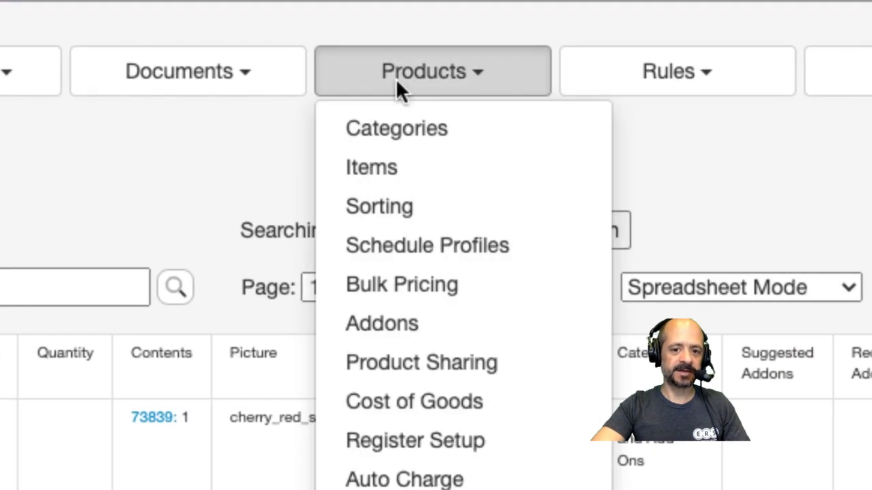
left_click(391, 335)
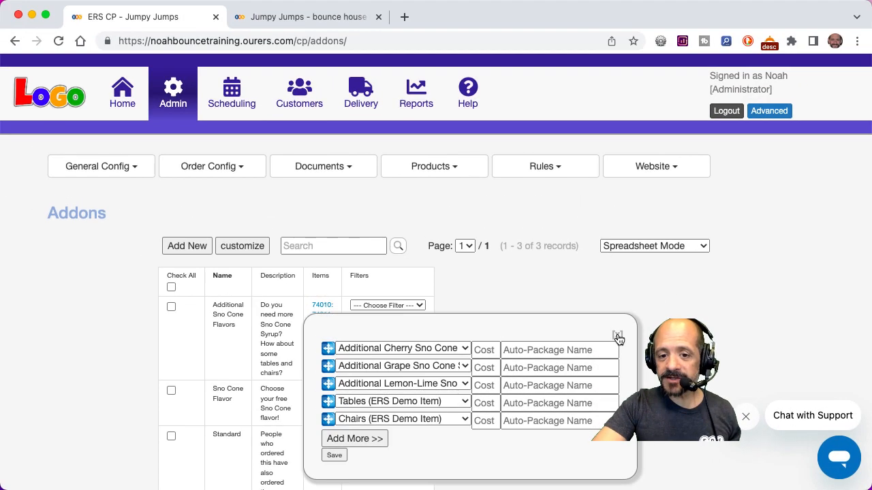
left_click(618, 337)
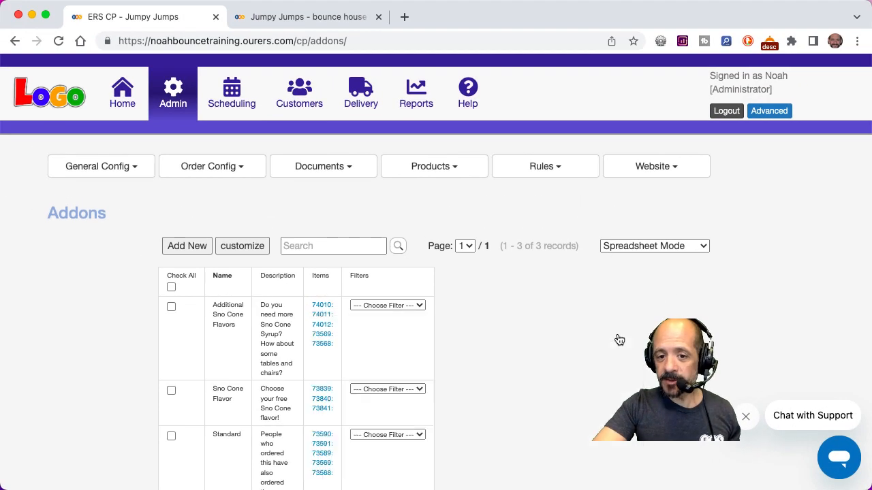
Open the full items list without the search filter and sort it by category to review the products
left_click(446, 168)
left_click(429, 211)
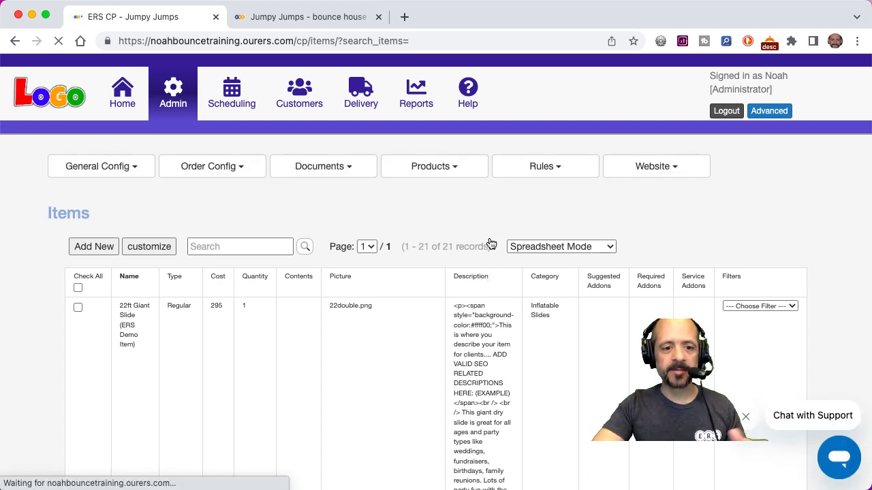
left_click(545, 276)
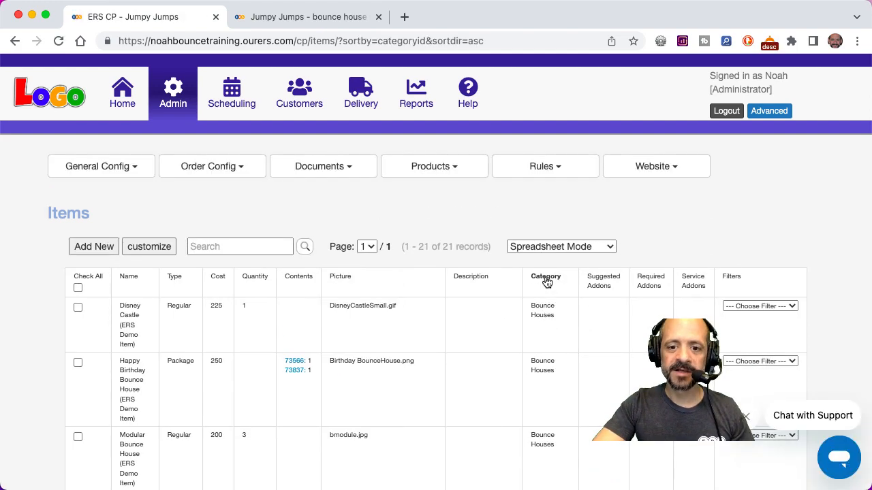
scroll(547, 283, "down", 5)
scroll(547, 283, "down", 4)
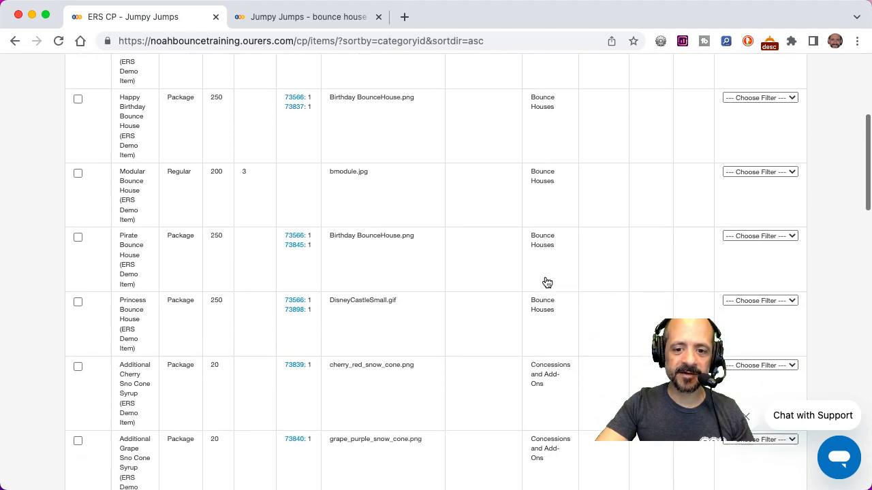
Open the contents of the Happy Birthday Bounce House package for inspection
scroll(547, 283, "up", 5)
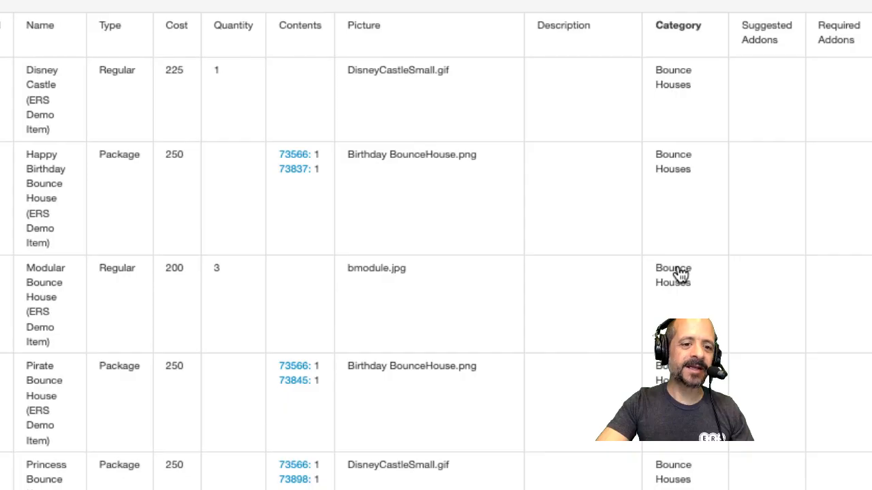
left_click(303, 222)
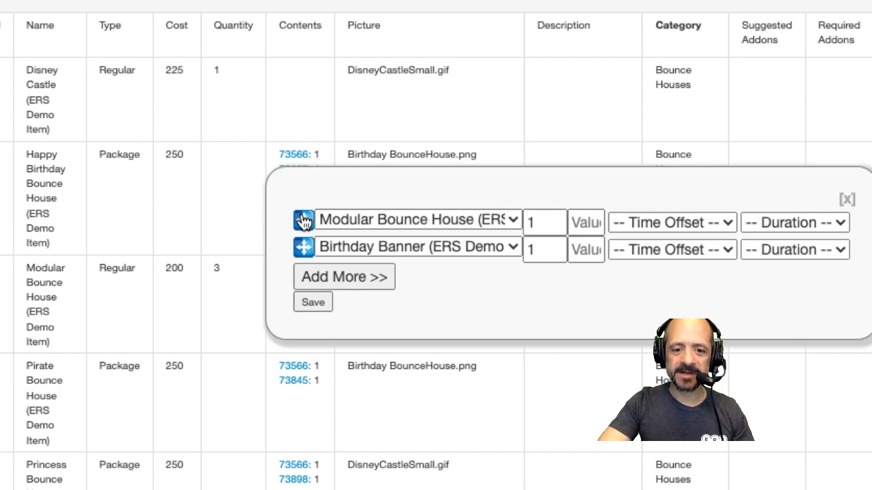
Inspect the contents of the Pirate and Princess Bounce House packages without changing them, and review the remaining items in the list
left_click(847, 199)
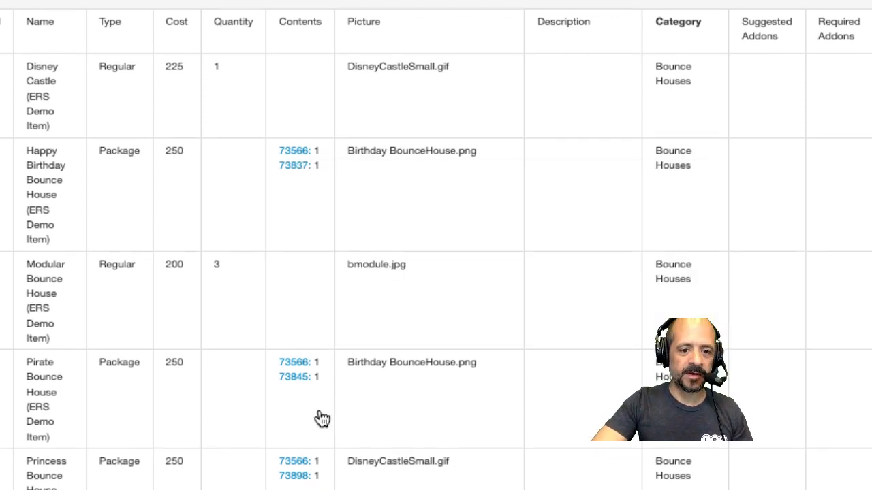
scroll(321, 418, "down", 2)
left_click(297, 359)
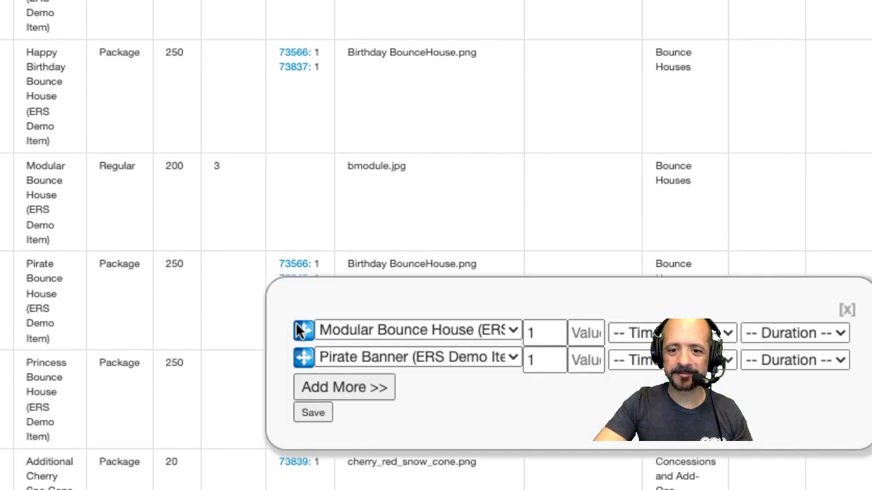
left_click(847, 310)
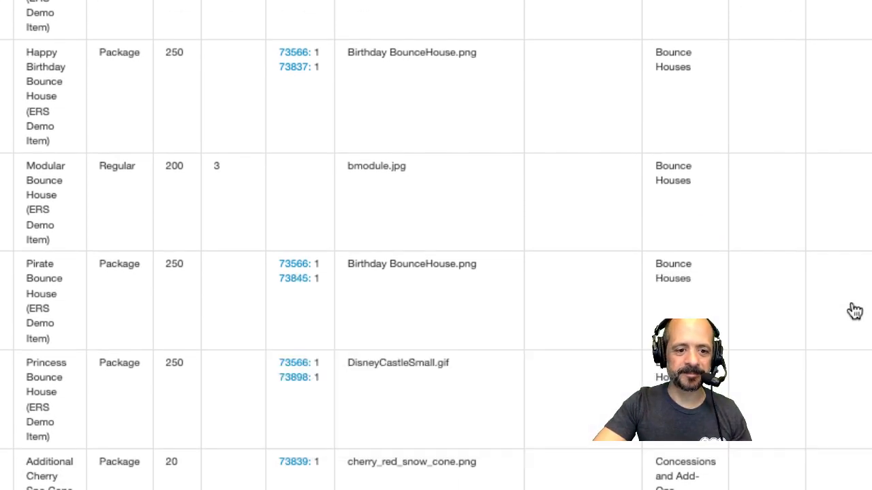
left_click(296, 411)
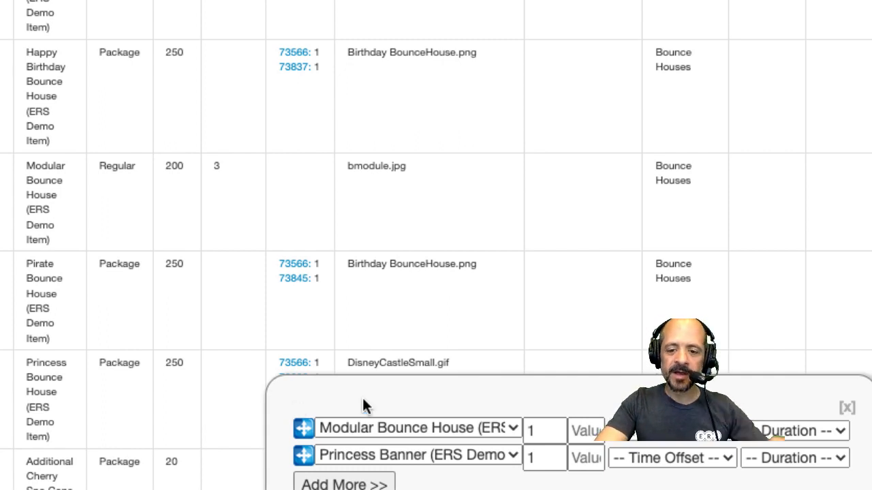
left_click(847, 412)
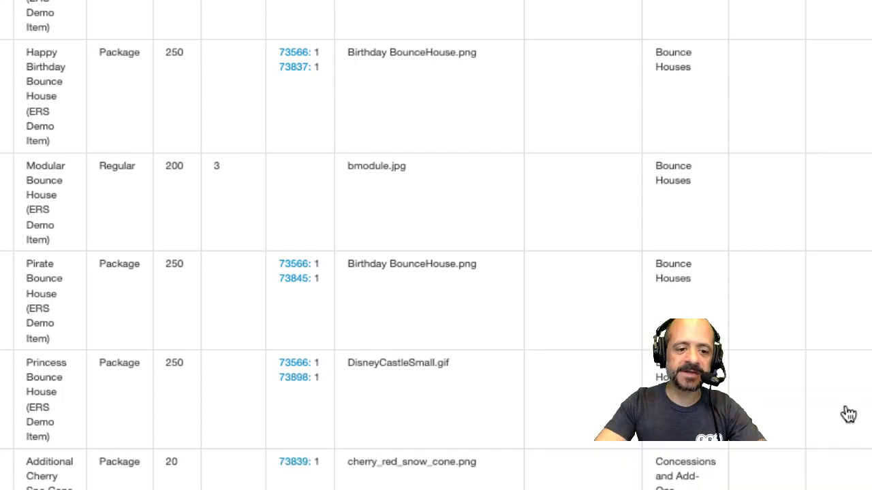
scroll(436, 246, "down", 15)
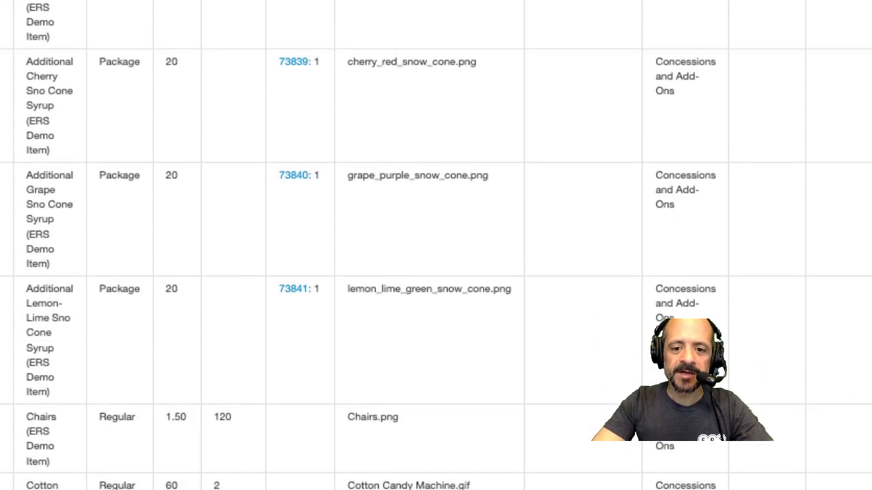
scroll(436, 245, "down", 10)
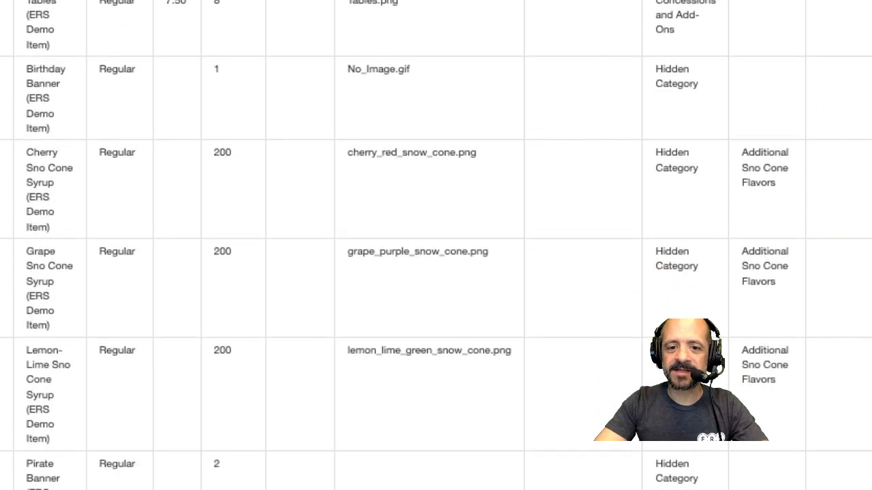
scroll(599, 429, "down", 8)
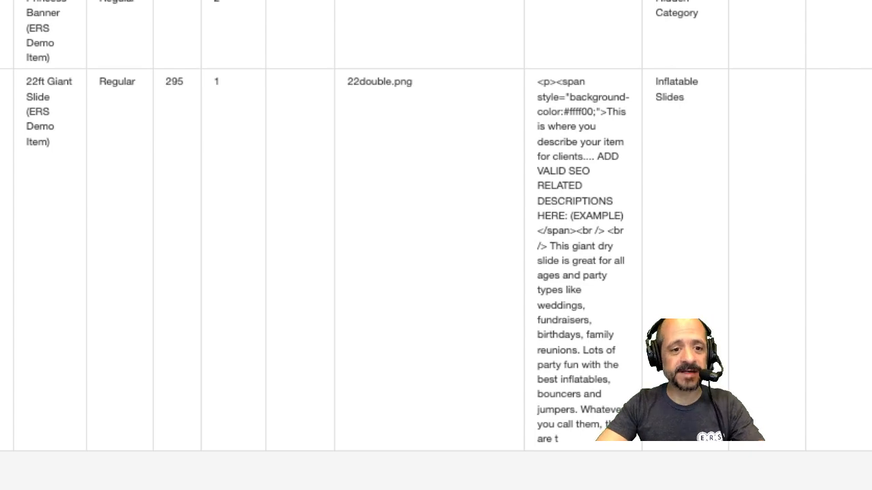
scroll(709, 205, "up", 15)
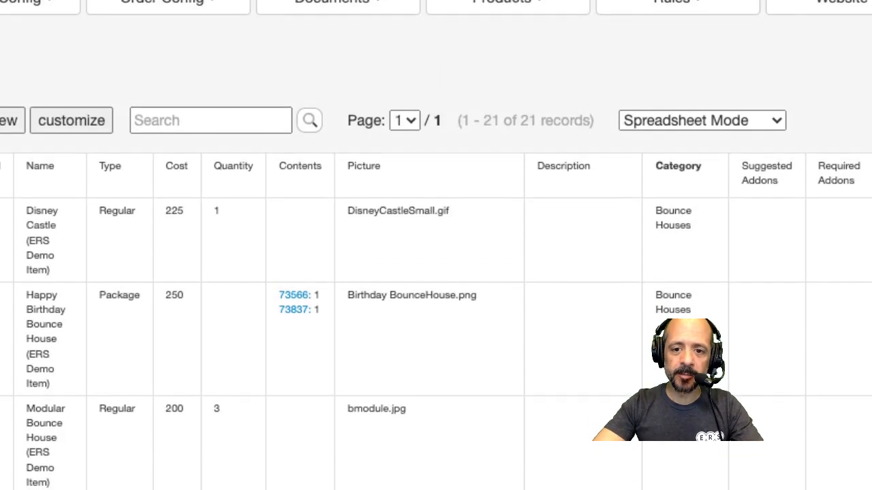
Switch the items list to Browse Mode and start a new regular item named 50' Garden Hose with a quantity of 5
left_click(726, 117)
left_click(713, 94)
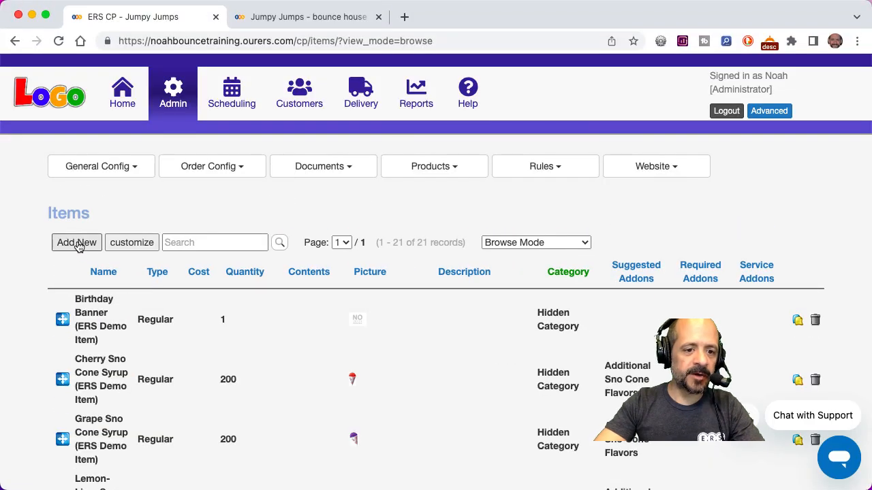
left_click(77, 244)
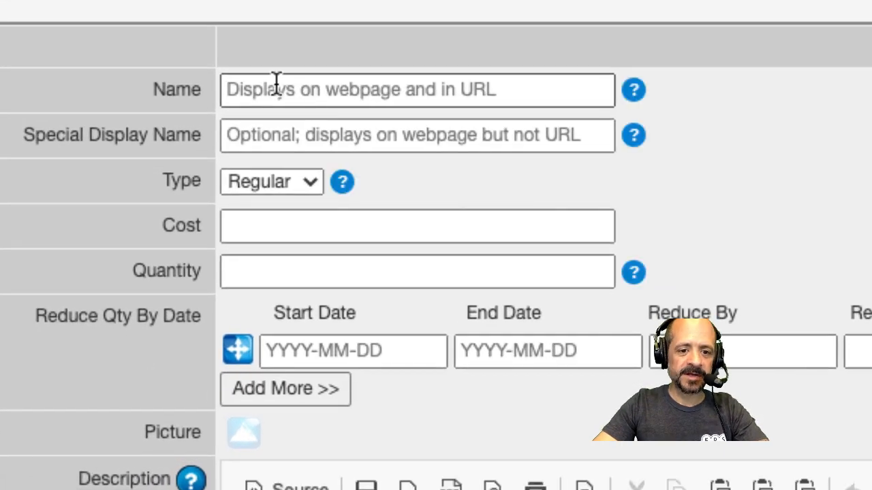
left_click(276, 83)
left_click(439, 262)
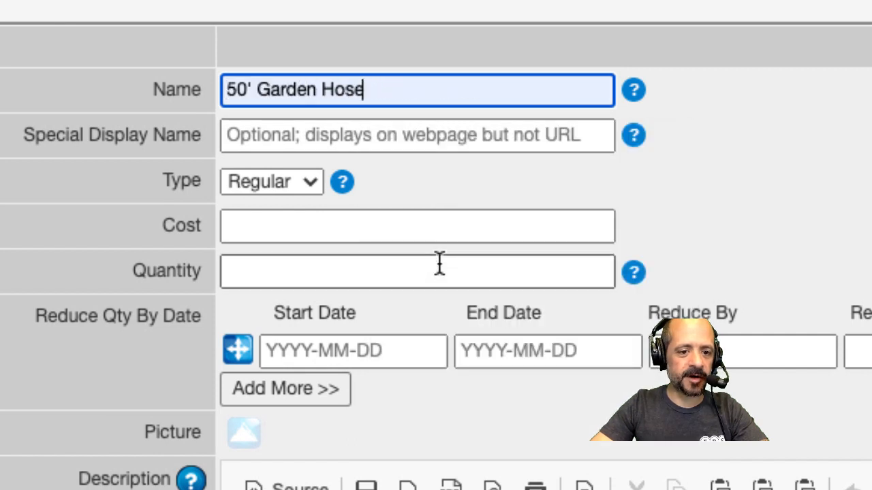
left_click(309, 282)
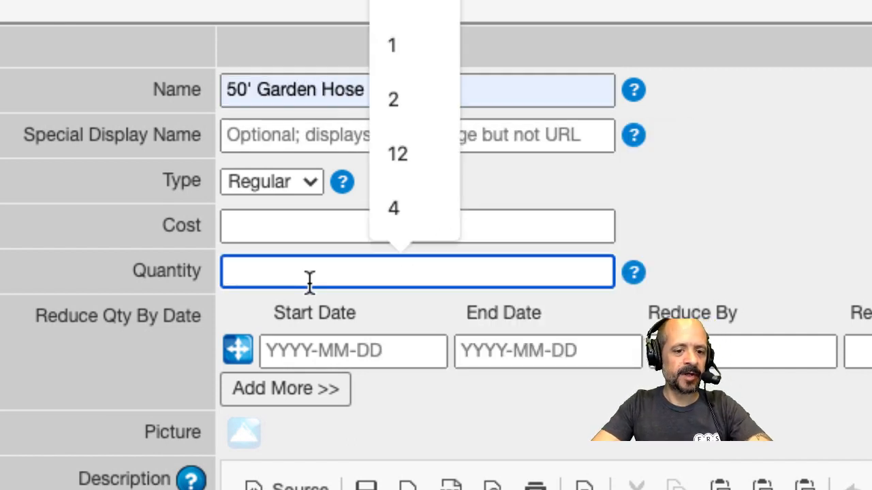
type("5")
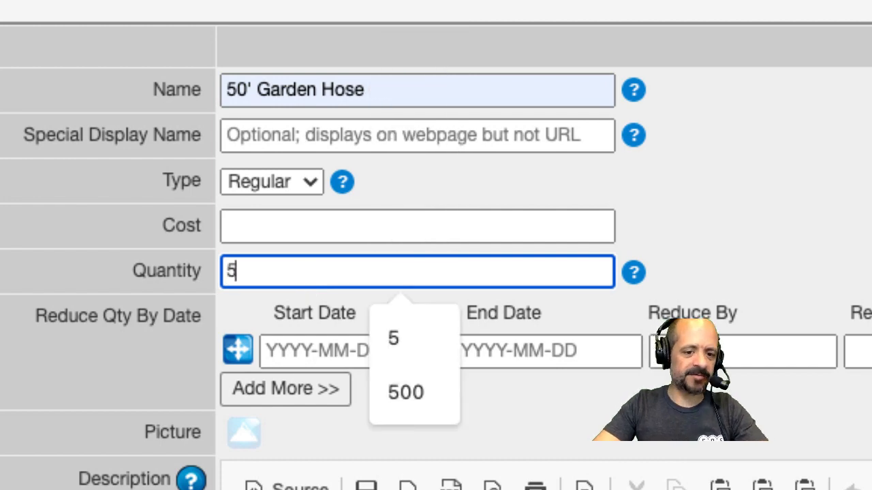
Choose a category for the garden hose item, leave Display To Customer set to Yes, and submit the item
scroll(109, 425, "down", 15)
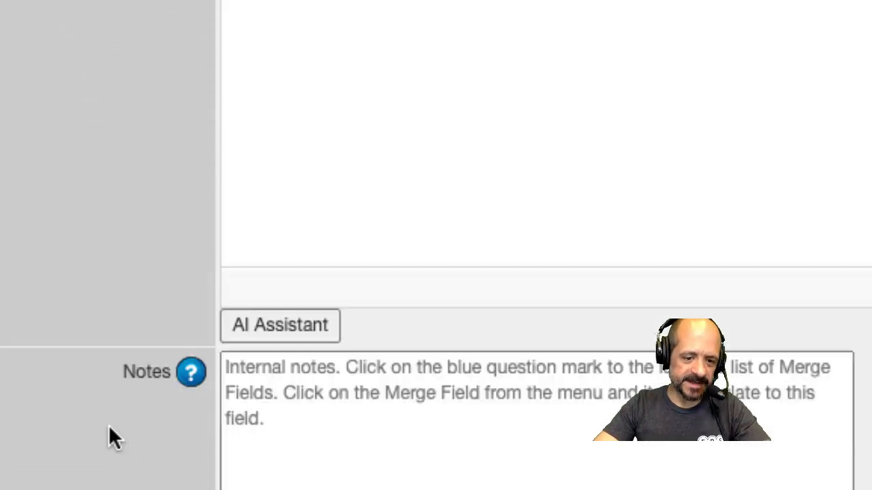
scroll(109, 425, "down", 6)
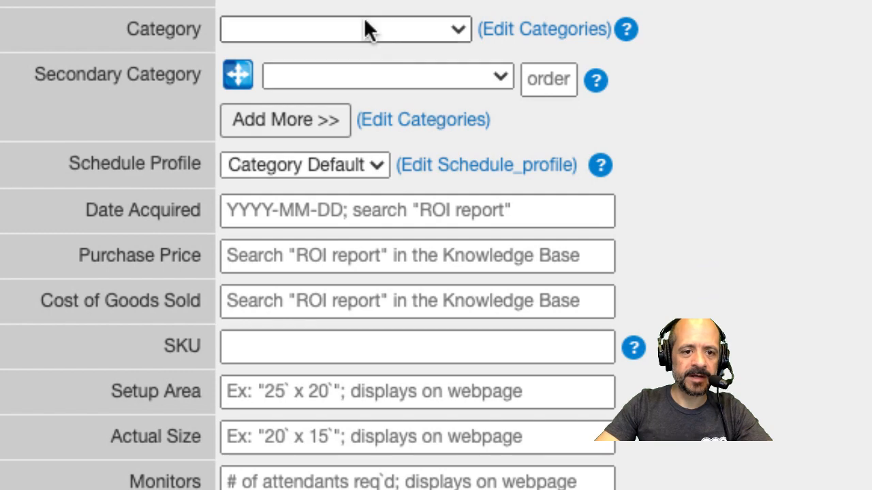
left_click(364, 29)
left_click(359, 67)
scroll(104, 399, "down", 10)
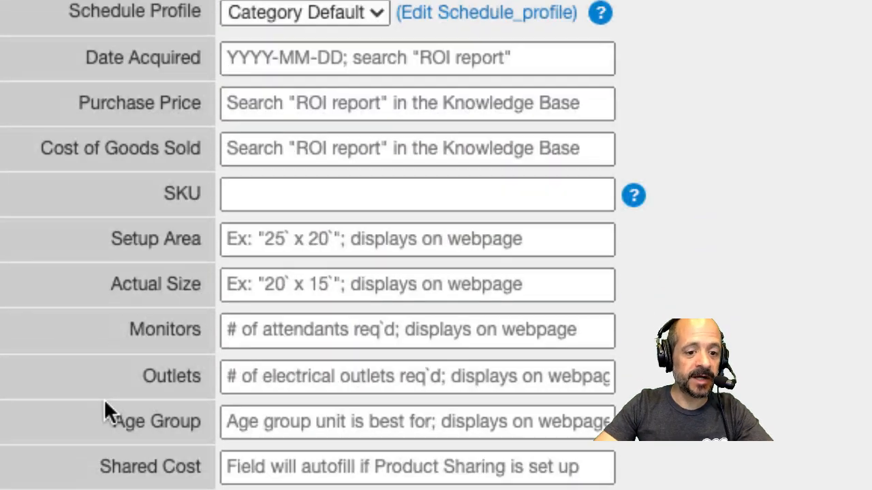
scroll(104, 399, "down", 4)
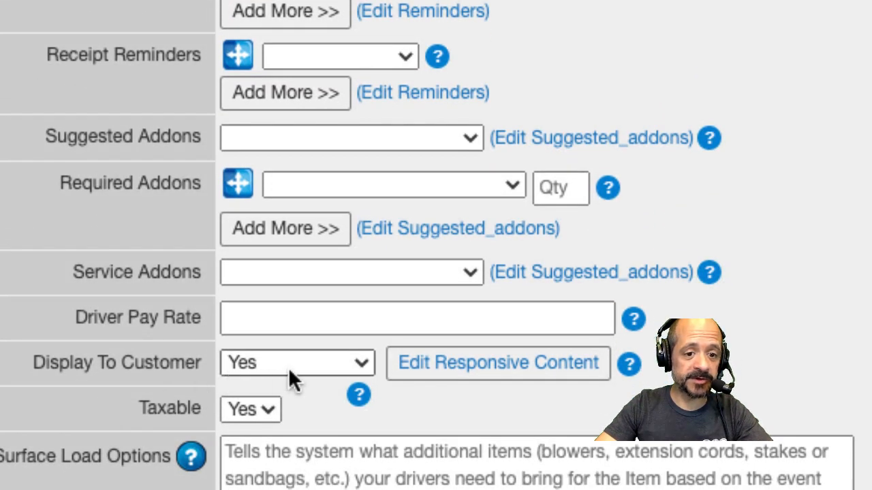
left_click(289, 374)
left_click(289, 395)
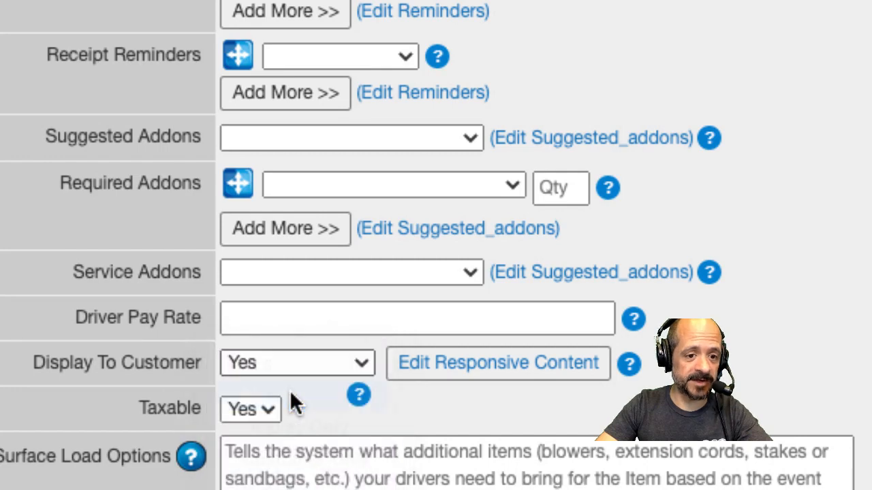
scroll(808, 152, "up", 15)
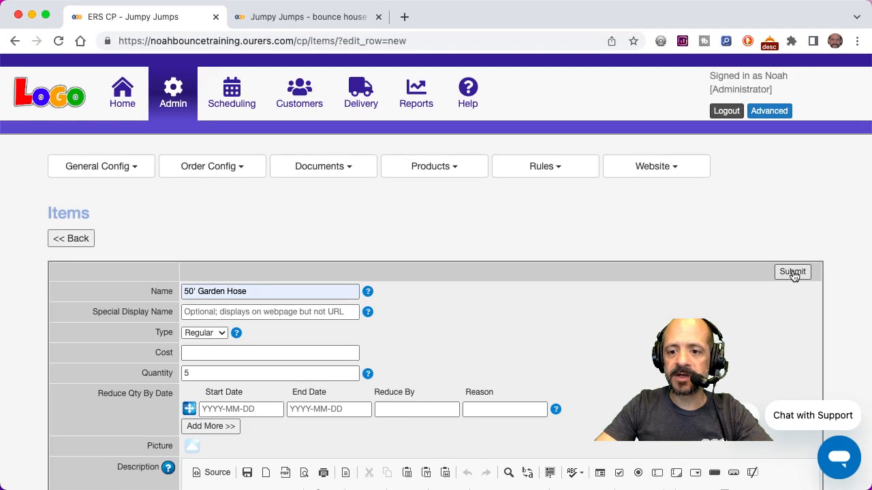
left_click(836, 273)
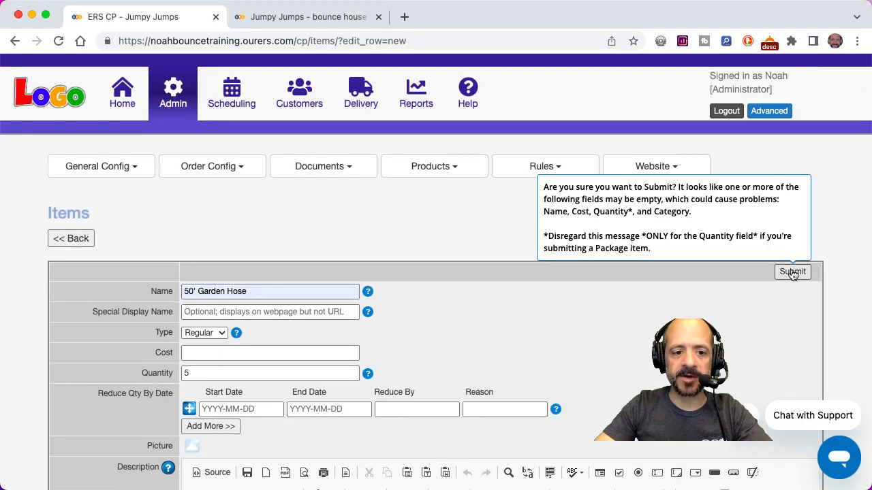
left_click(792, 272)
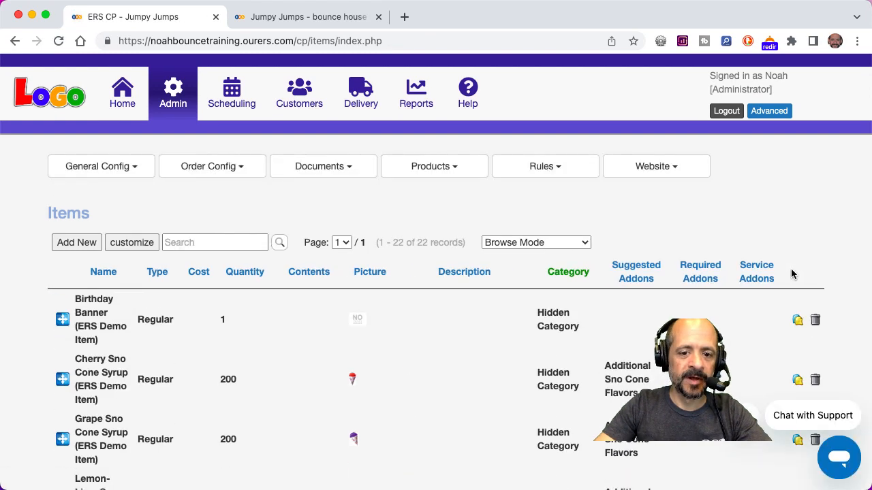
Switch to the customer website and view the Inflatable Slides rental category
left_click(302, 19)
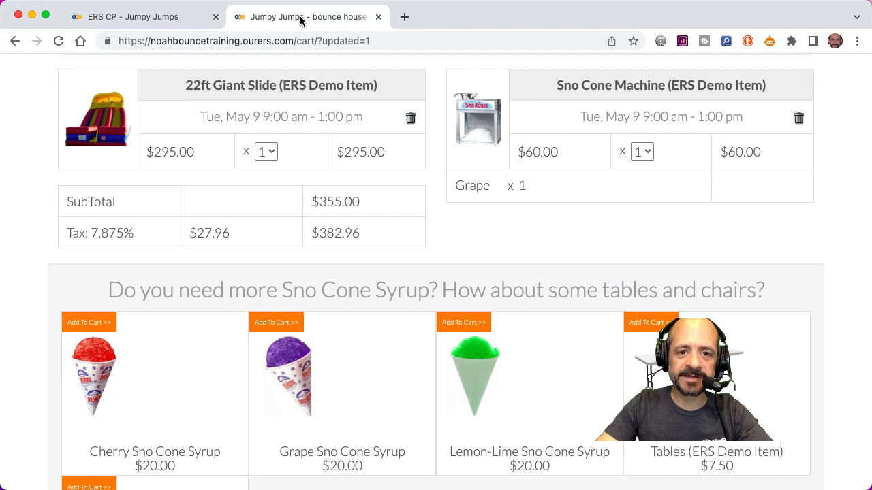
scroll(312, 153, "up", 5)
mouse_move(400, 207)
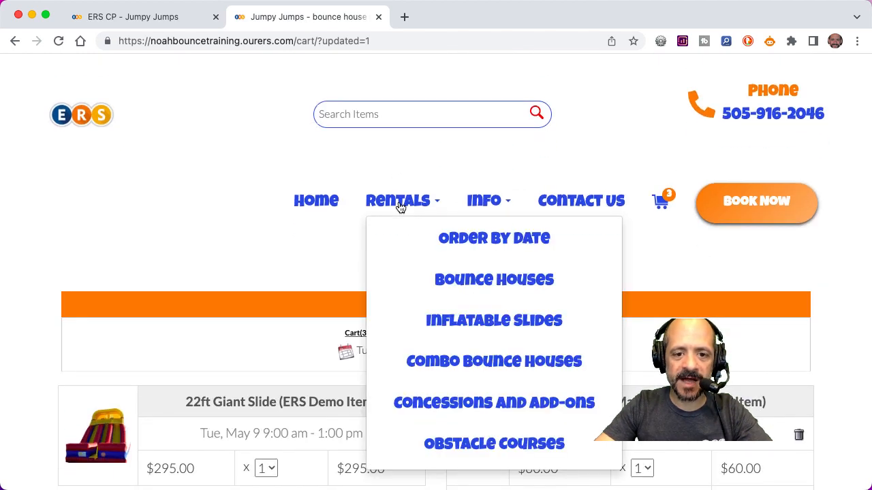
left_click(464, 320)
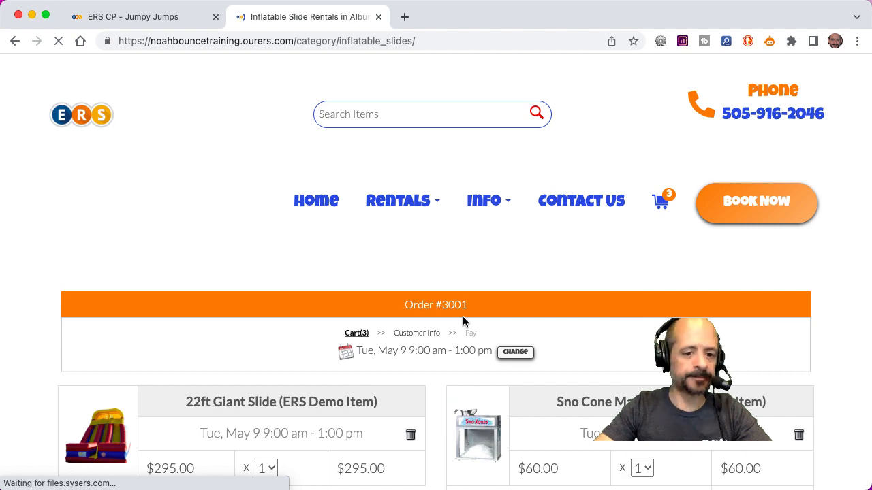
scroll(463, 321, "down", 10)
scroll(463, 321, "up", 4)
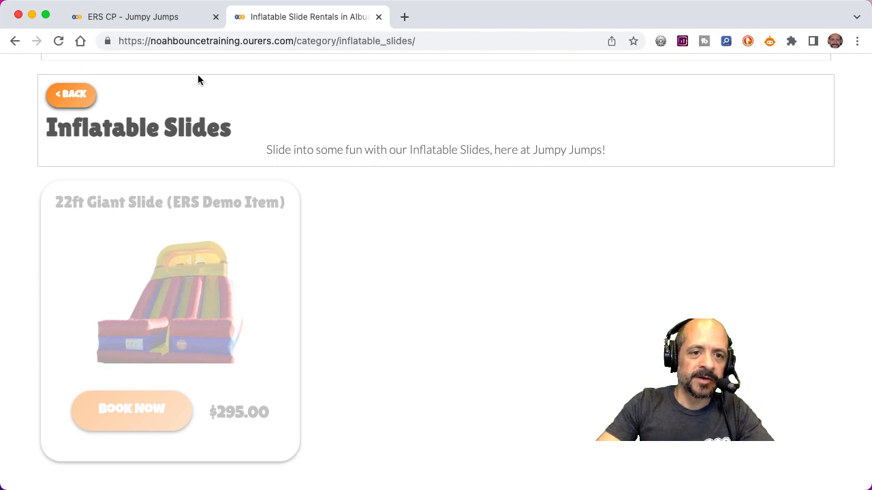
Return to the control panel, create a copy of the 22ft Giant Slide item, and name it 22ft Water Slide (ERS Demo Item)
left_click(158, 25)
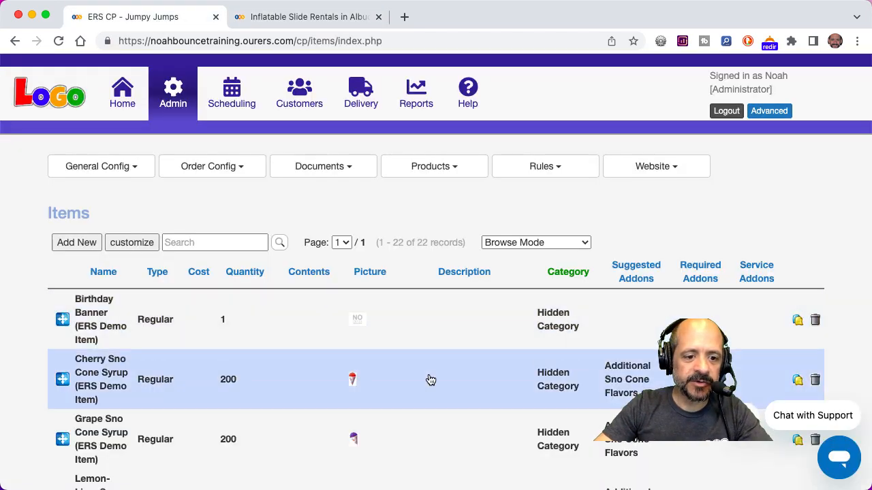
scroll(428, 379, "down", 15)
scroll(430, 380, "up", 8)
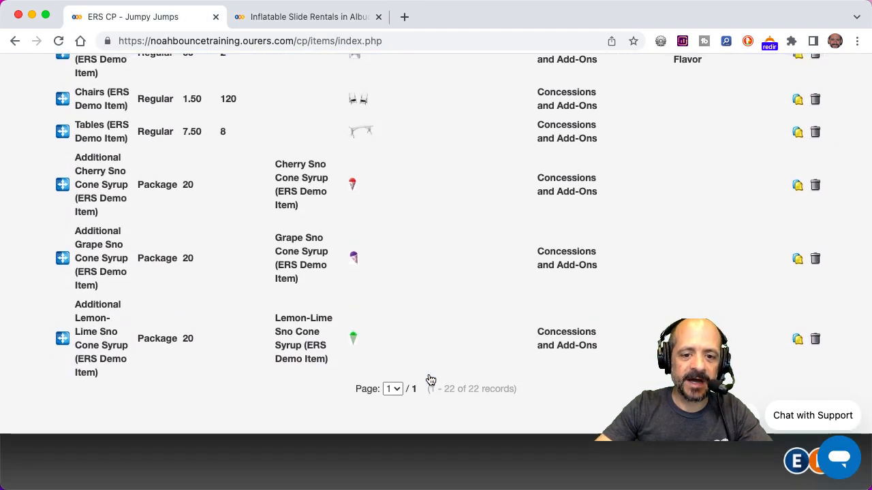
scroll(456, 325, "up", 2)
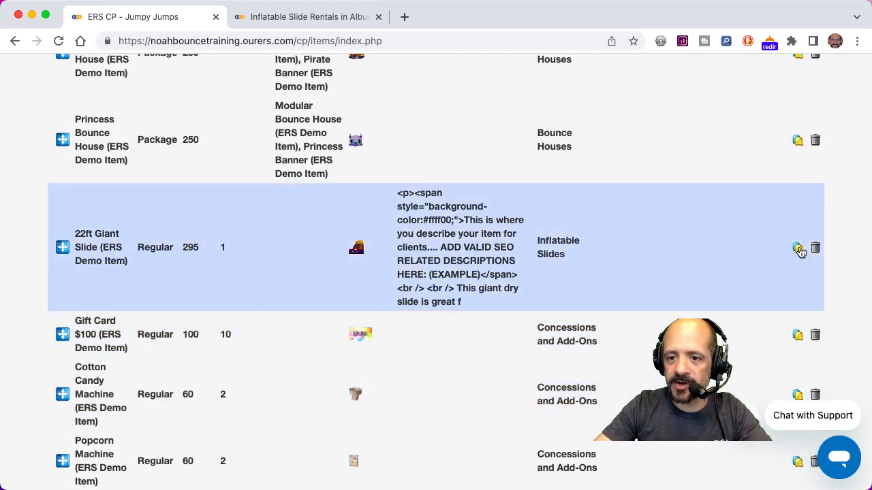
left_click(799, 249)
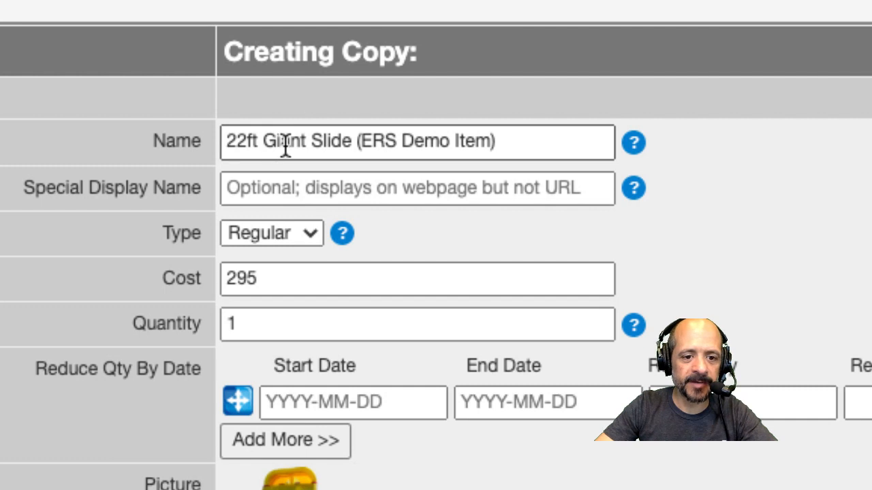
double_click(286, 145)
type("Water")
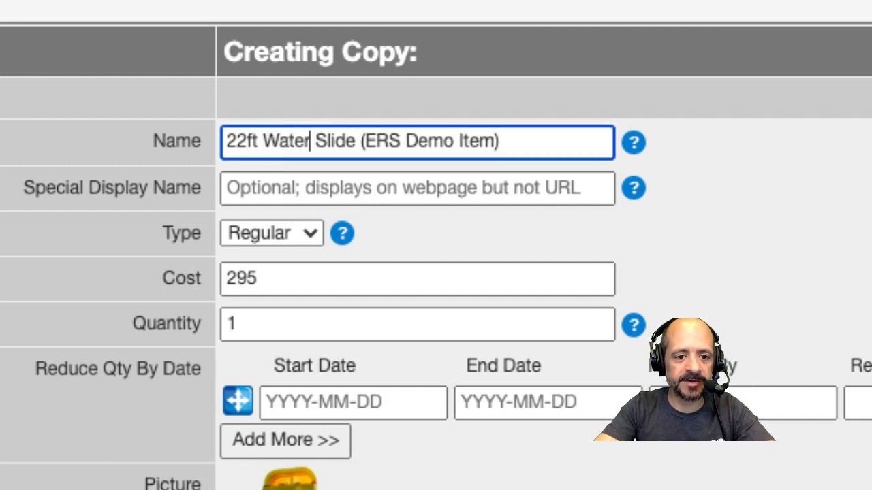
Set the water slide's cost to 350 and its type to Package
double_click(272, 280)
type("350")
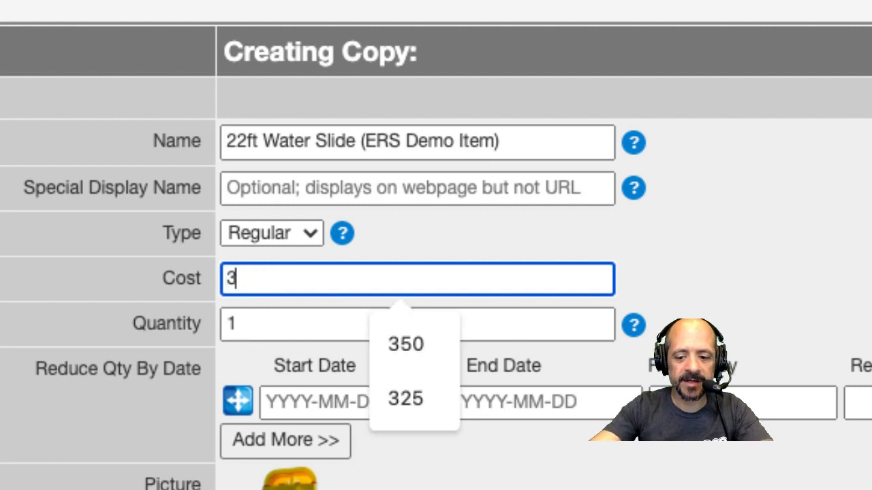
left_click(296, 233)
left_click(287, 265)
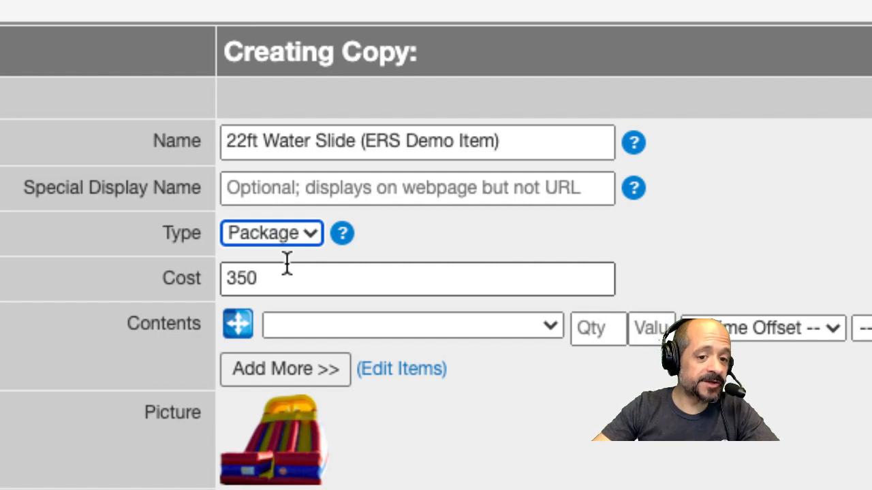
Set the water slide package's contents to one 22ft Giant Slide (ERS Demo Item) and one 50' Garden Hose
left_click(267, 370)
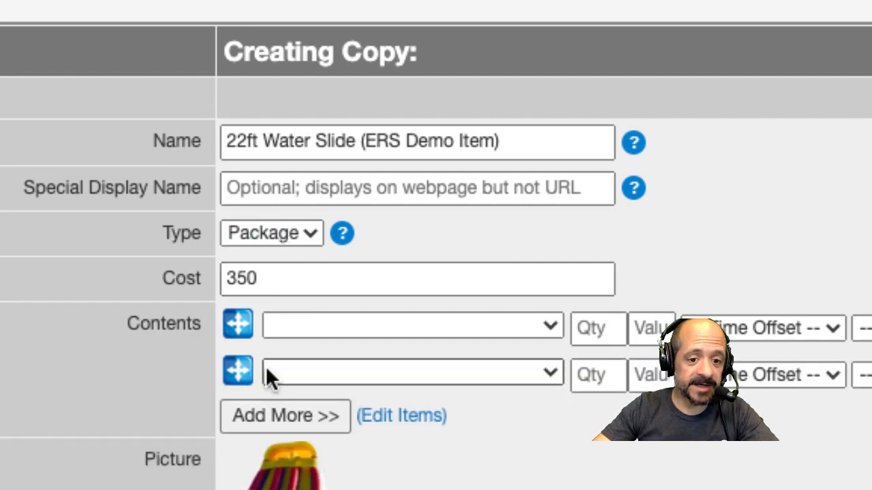
left_click(334, 328)
left_click(337, 363)
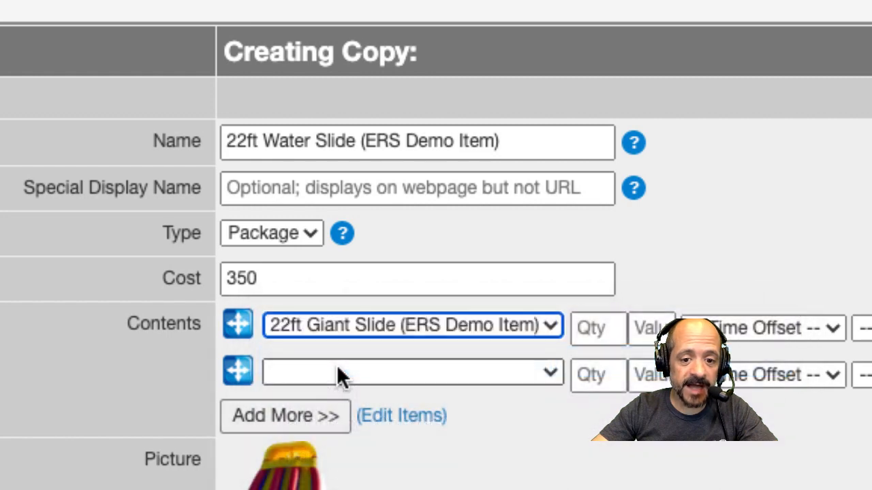
left_click(598, 327)
type("1")
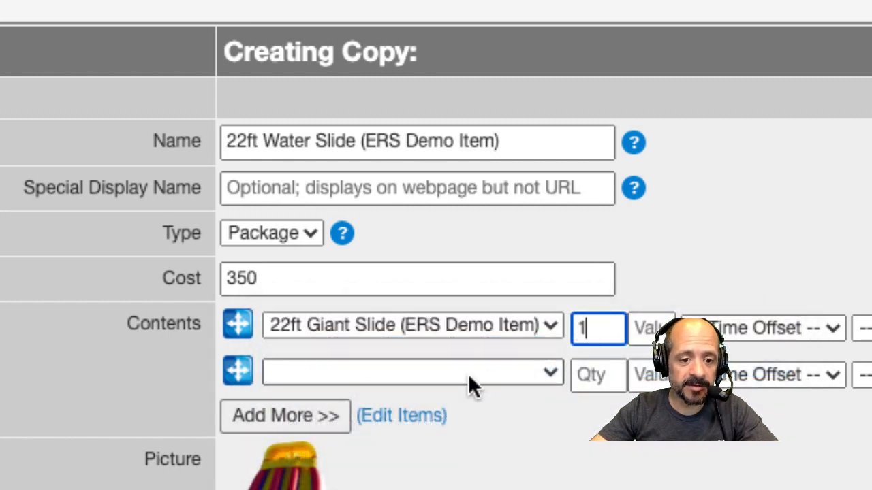
left_click(441, 374)
left_click(425, 441)
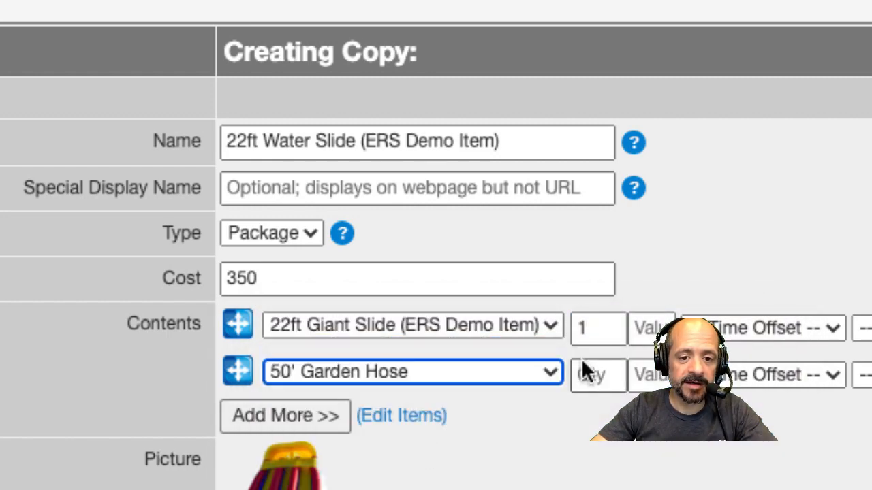
left_click(603, 373)
type("1")
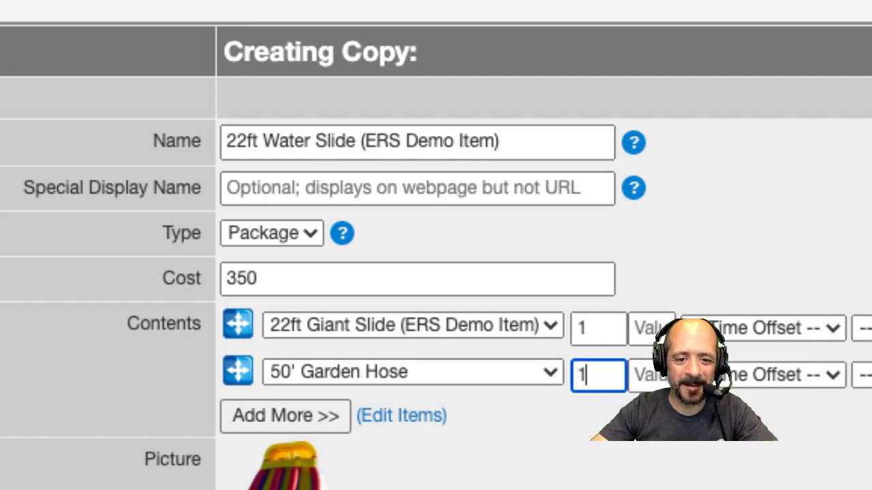
Review the copied item's remaining fields, keep the Inflatable Slides category, and submit the water slide package
scroll(436, 245, "down", 5)
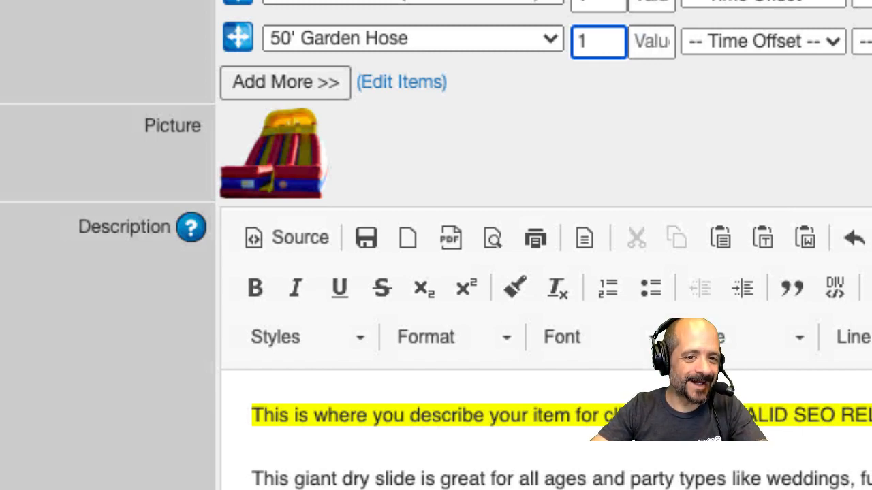
scroll(545, 245, "down", 4)
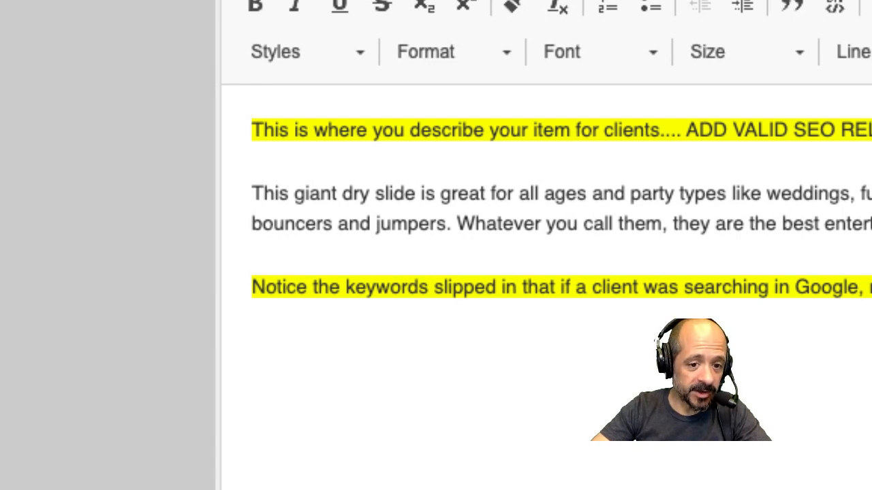
scroll(545, 273, "down", 10)
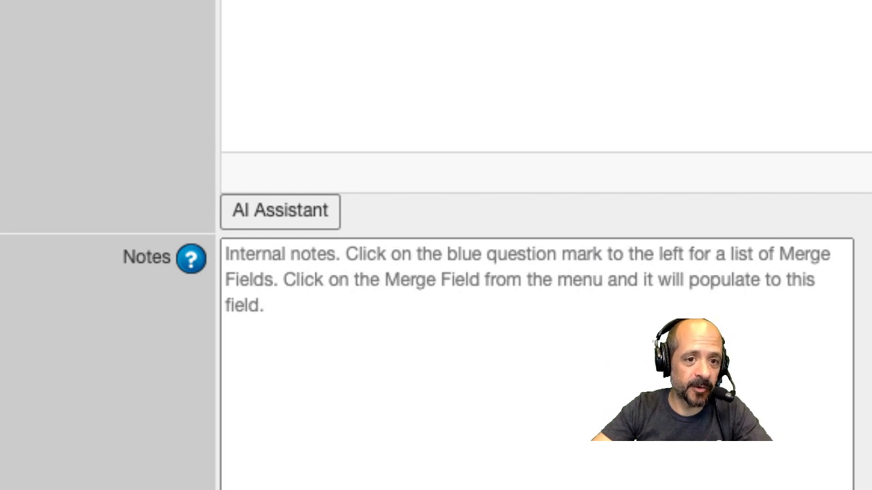
scroll(249, 212, "down", 5)
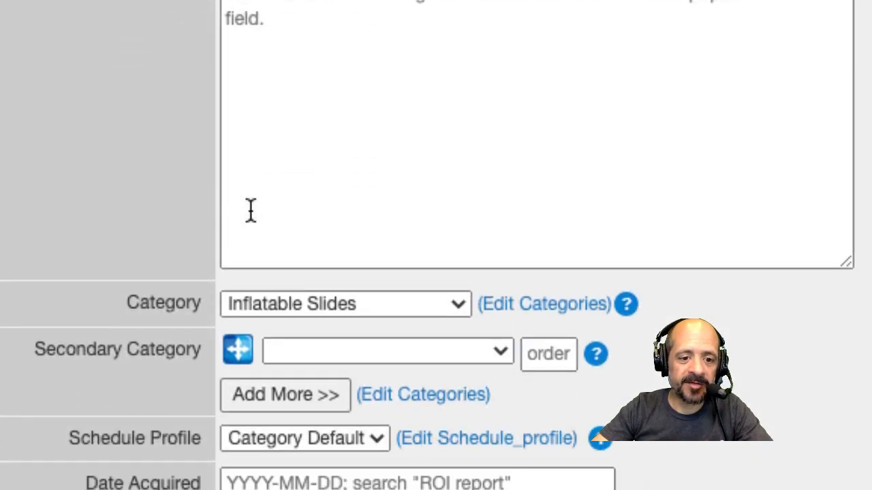
scroll(251, 210, "down", 2)
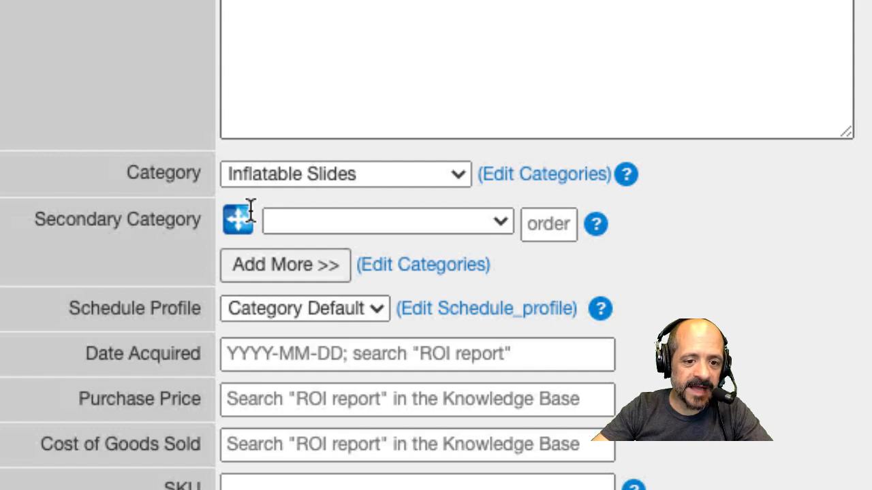
scroll(250, 209, "down", 3)
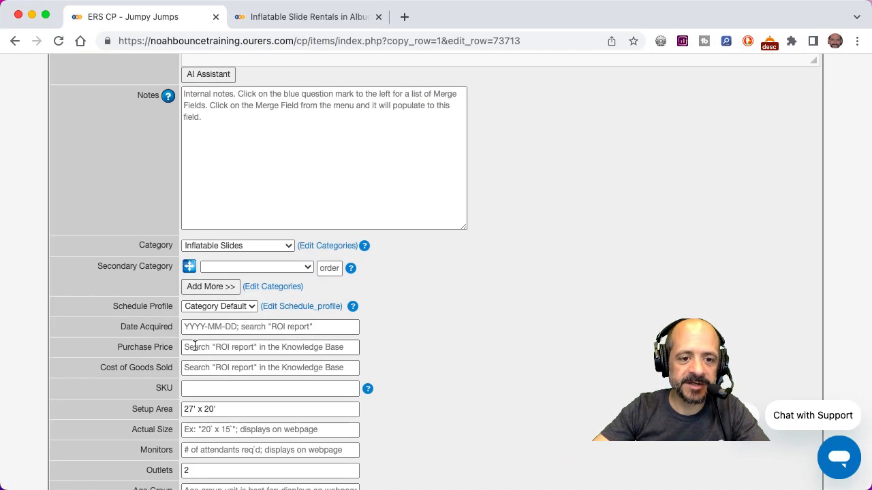
scroll(250, 212, "up", 10)
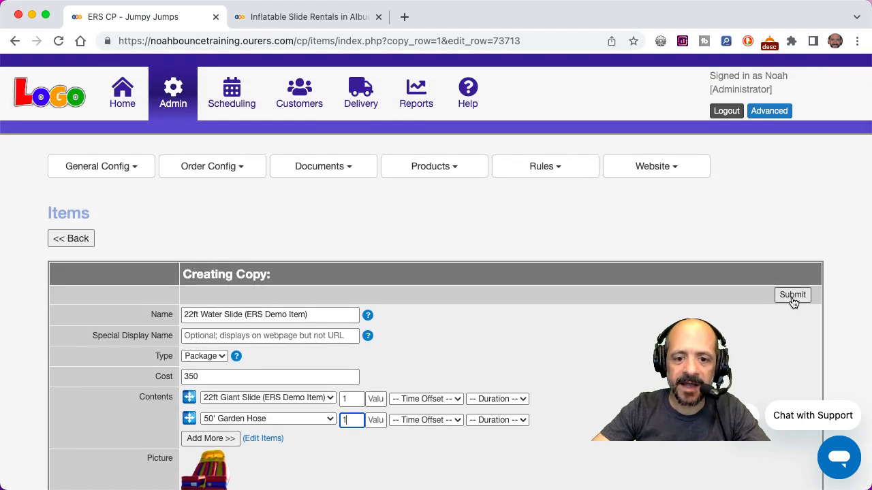
left_click(793, 294)
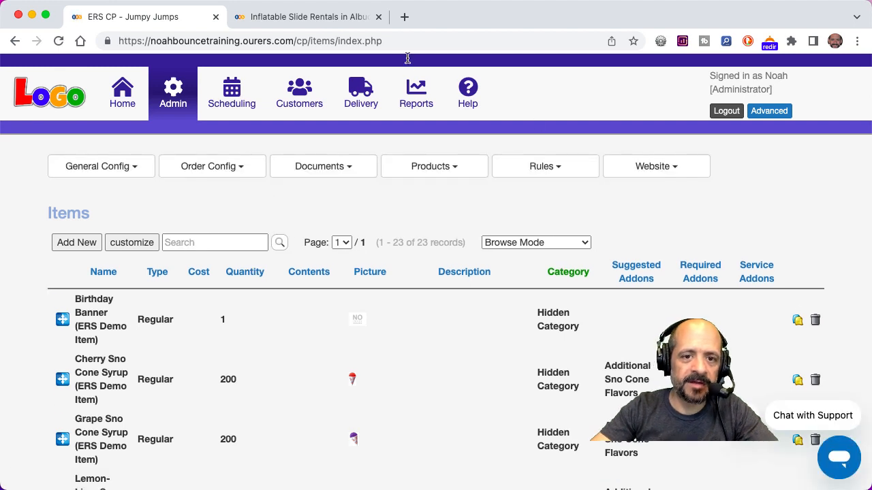
Reload the Inflatable Slides category on the customer website to check the listing, and return to the control panel
left_click(290, 16)
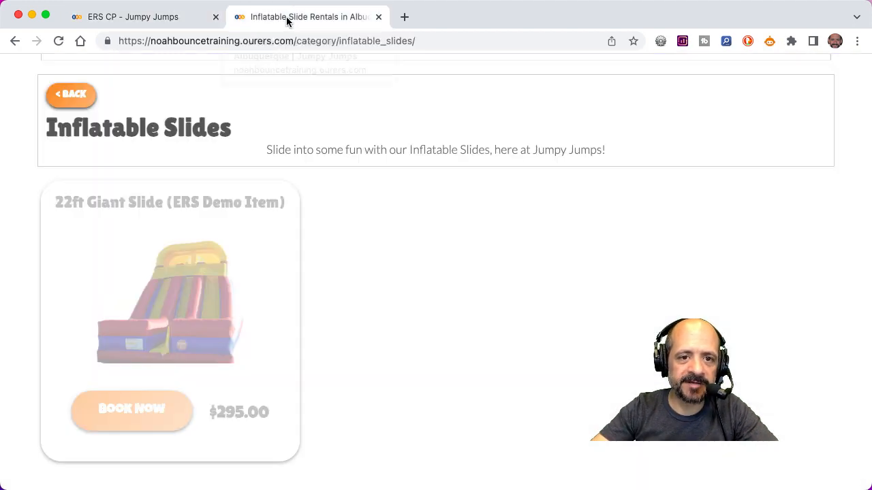
left_click(58, 41)
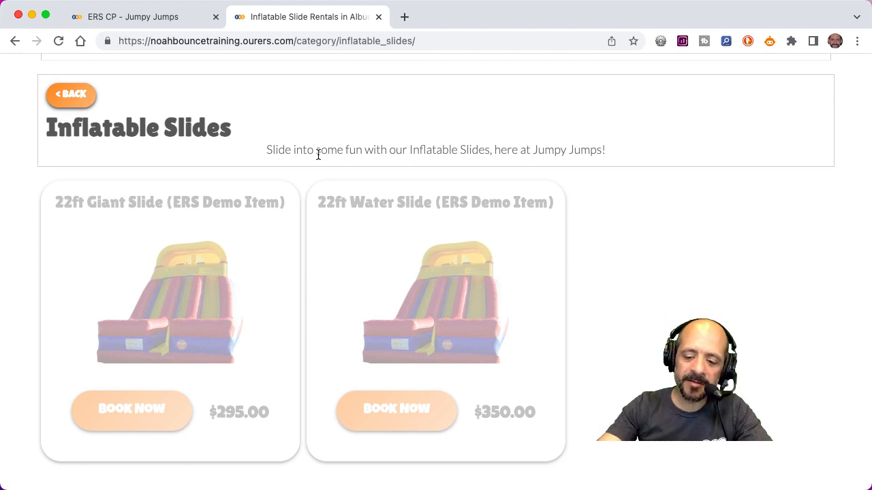
key("ctrl+shift+Tab")
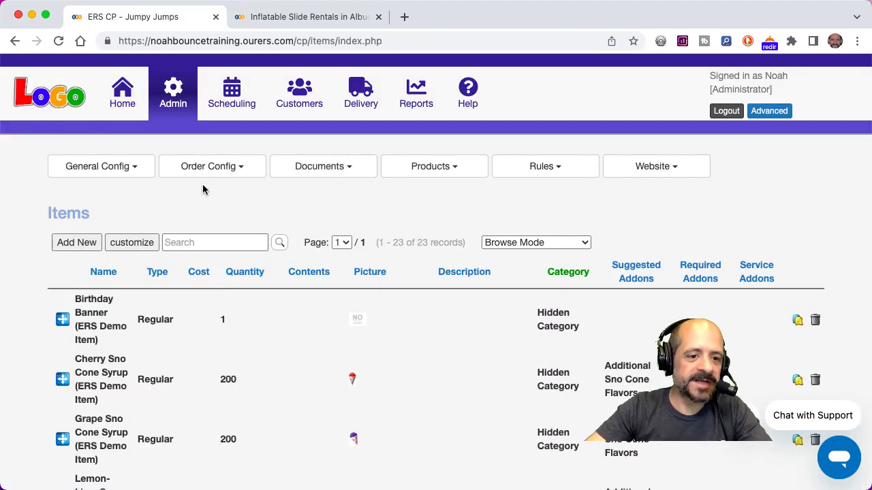
Start a new item named Happy Birthday Special with type Package and cost 200
left_click(68, 243)
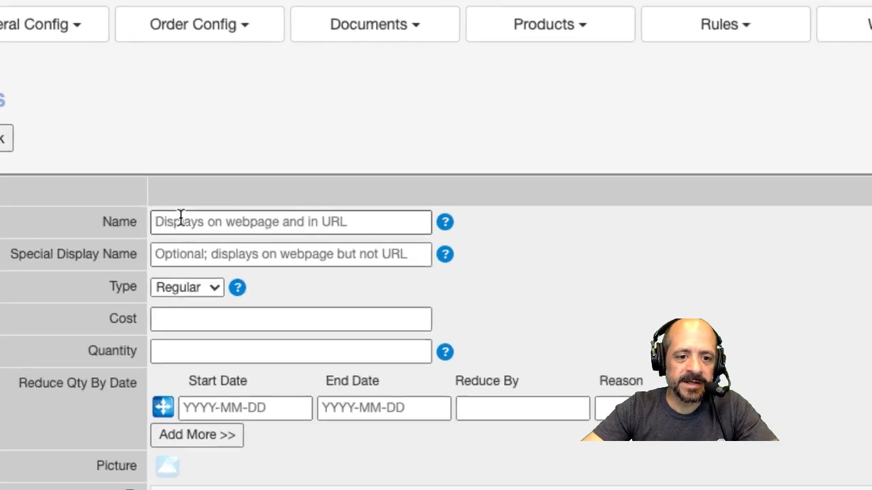
left_click(200, 287)
type("Happ")
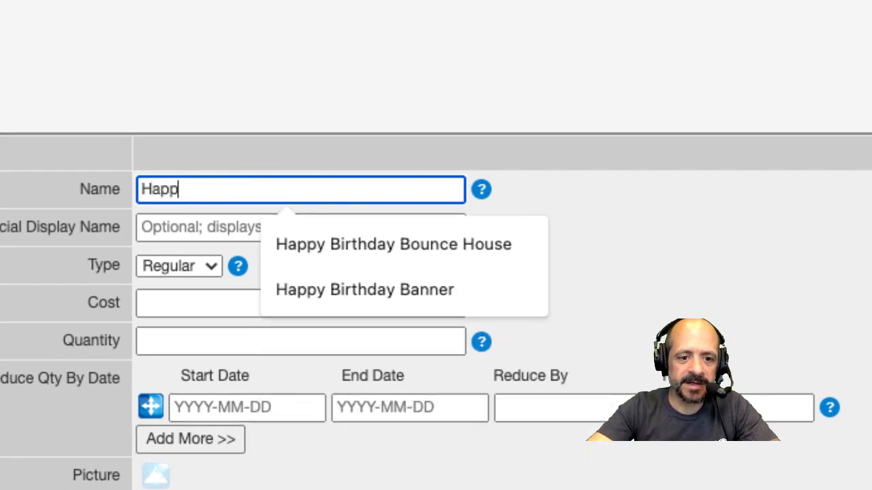
type("y Birthday ")
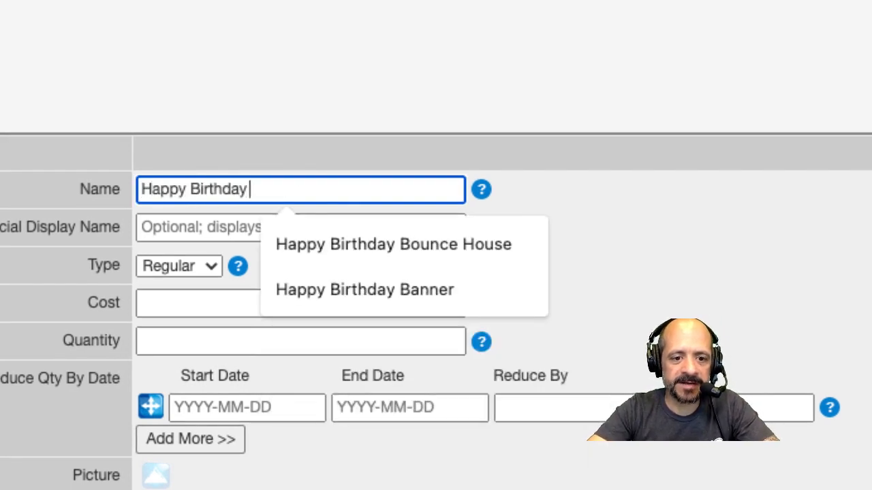
type("Special")
left_click(172, 267)
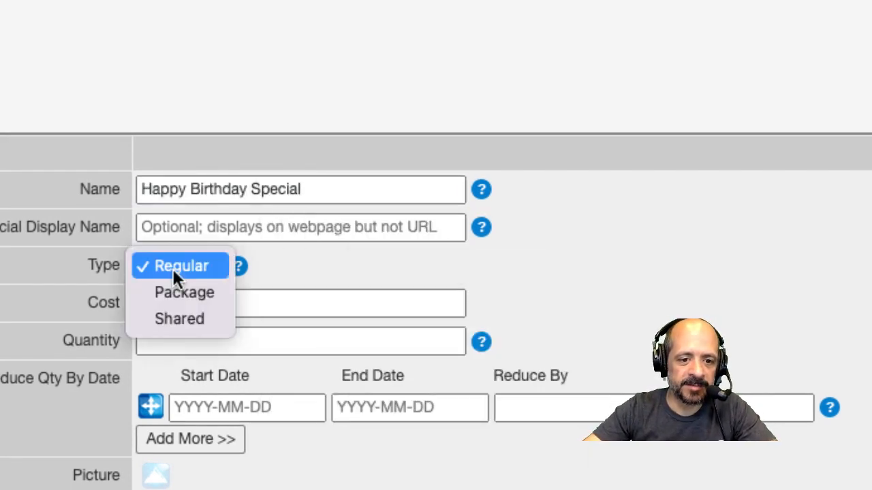
left_click(173, 295)
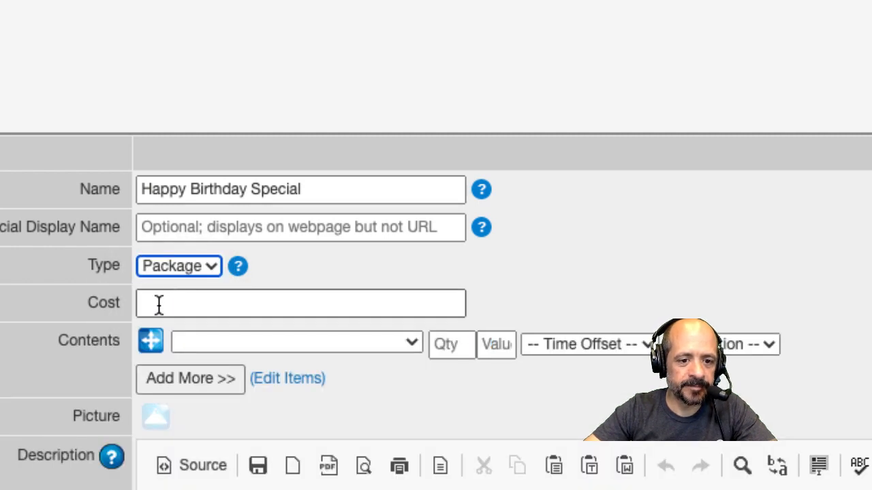
left_click(159, 304)
type("200")
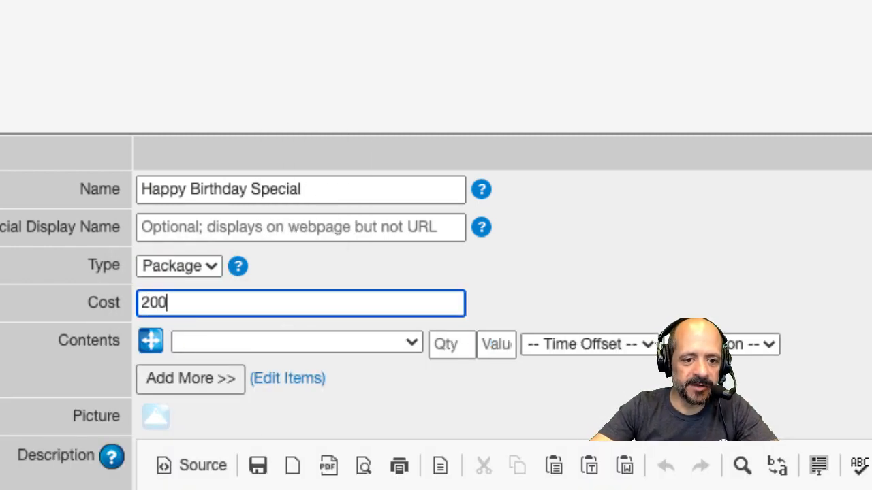
Choose the Happy Birthday Bounce House as the package's first content item and add three more content rows
left_click(232, 337)
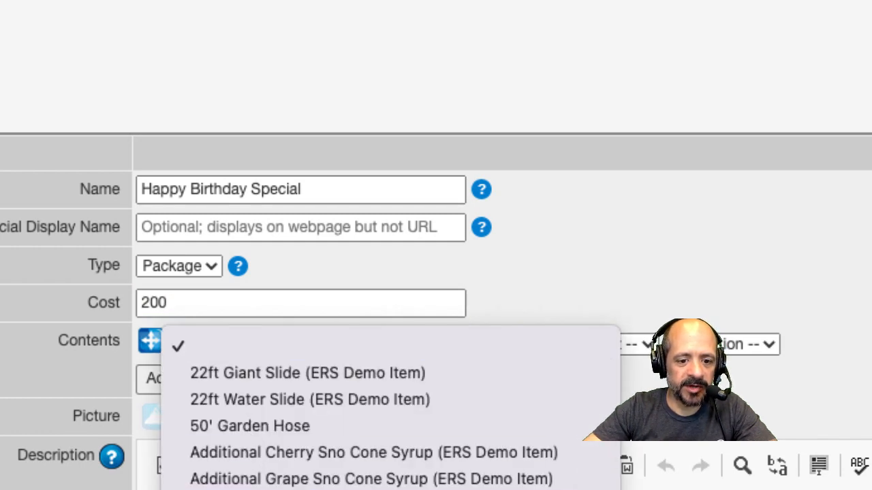
scroll(391, 409, "down", 3)
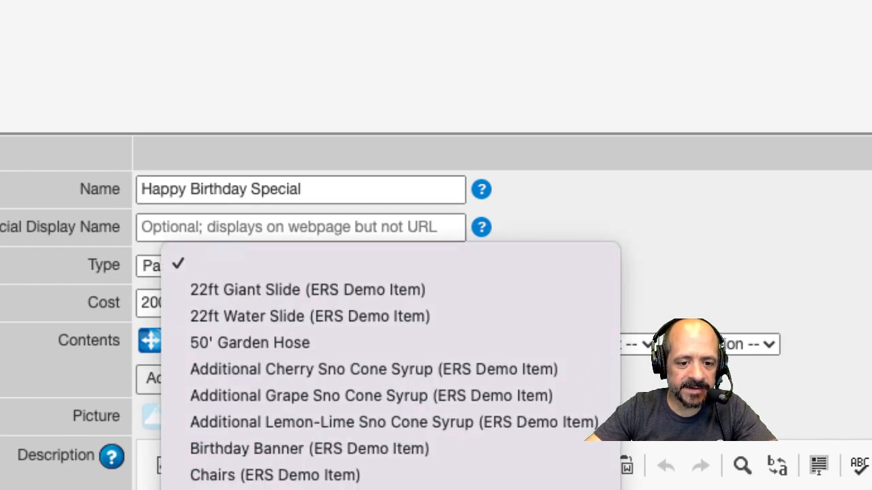
left_click(327, 487)
left_click(210, 376)
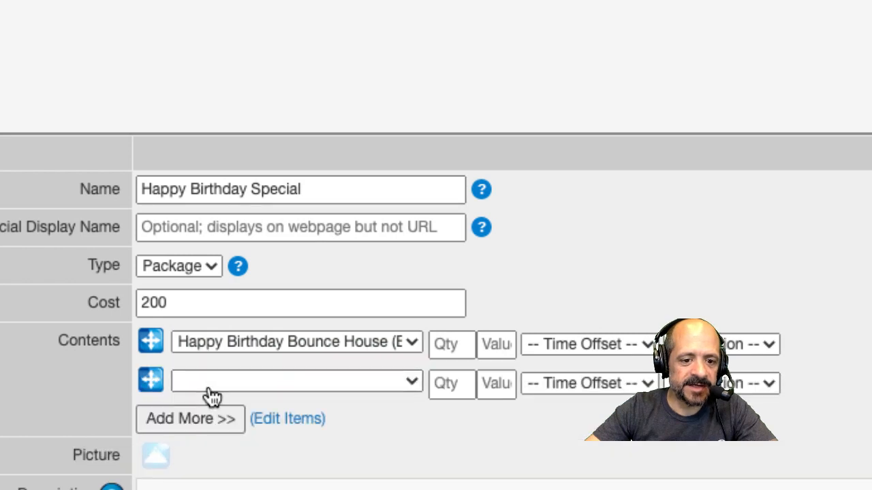
left_click(193, 426)
left_click(185, 458)
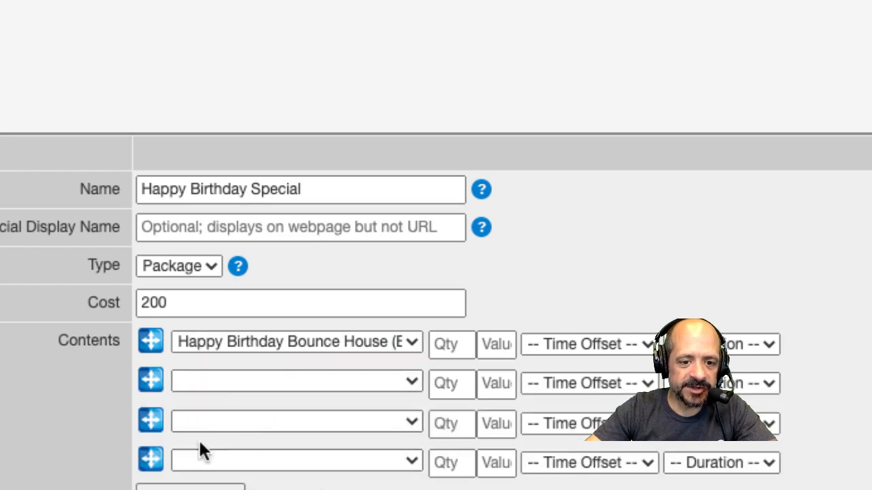
Add the Sno Cone Machine as the second content item and set the bounce house and sno cone machine quantities to 1 each
left_click(260, 382)
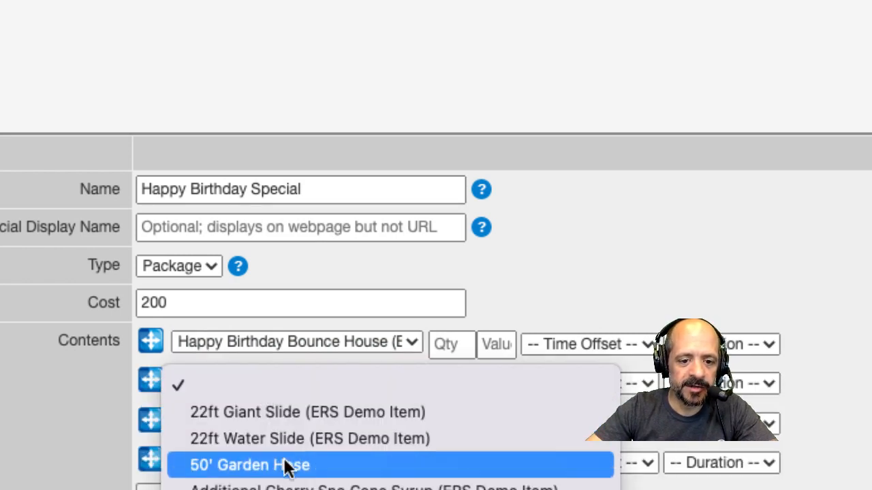
scroll(390, 436, "down", 5)
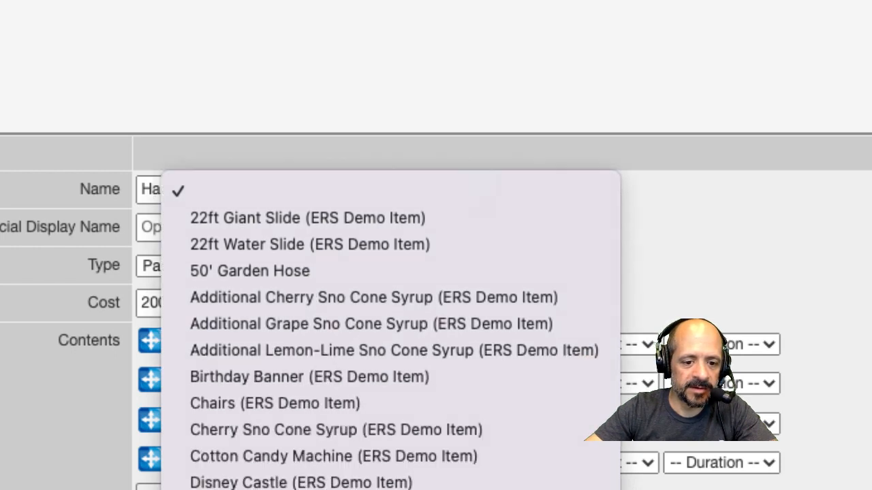
left_click(409, 489)
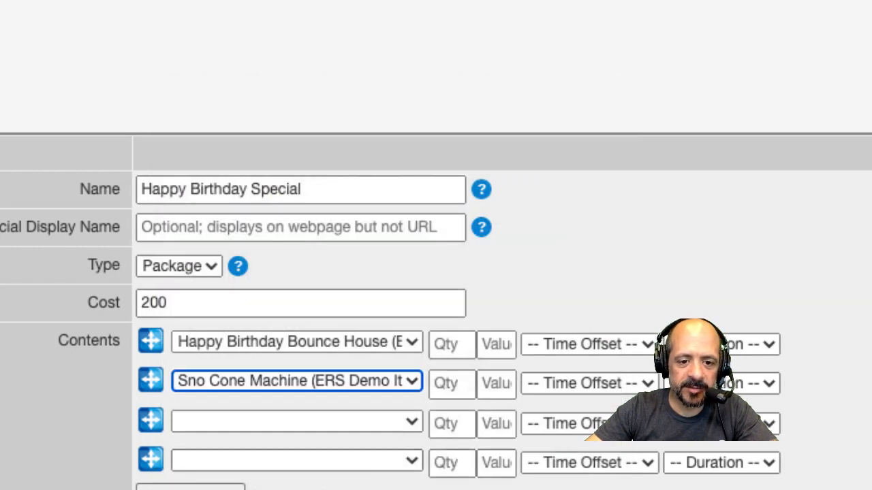
left_click(439, 344)
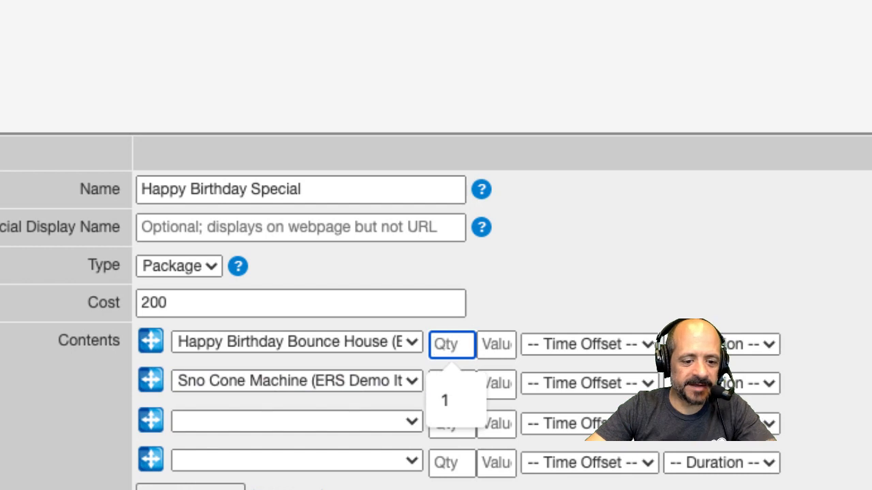
type("1")
left_click(445, 387)
type("1")
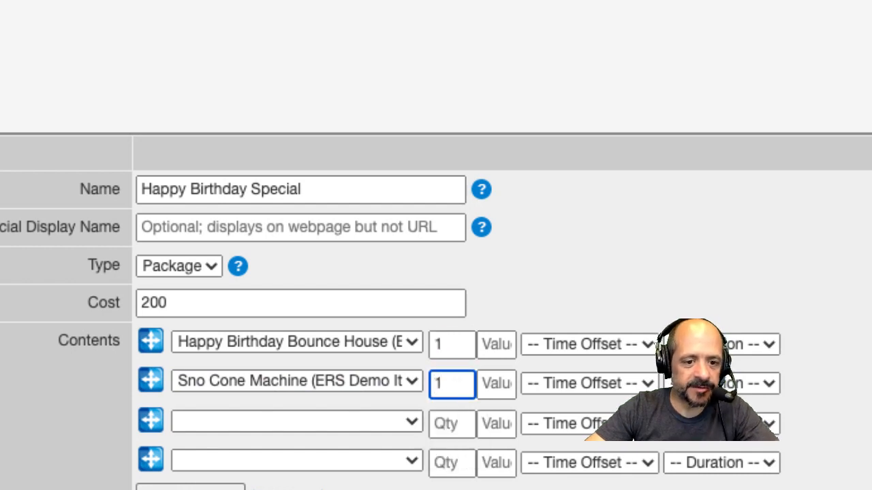
Add Tables (ERS Demo Item) as the third content item with a quantity of 4
left_click(321, 422)
scroll(321, 429, "down", 3)
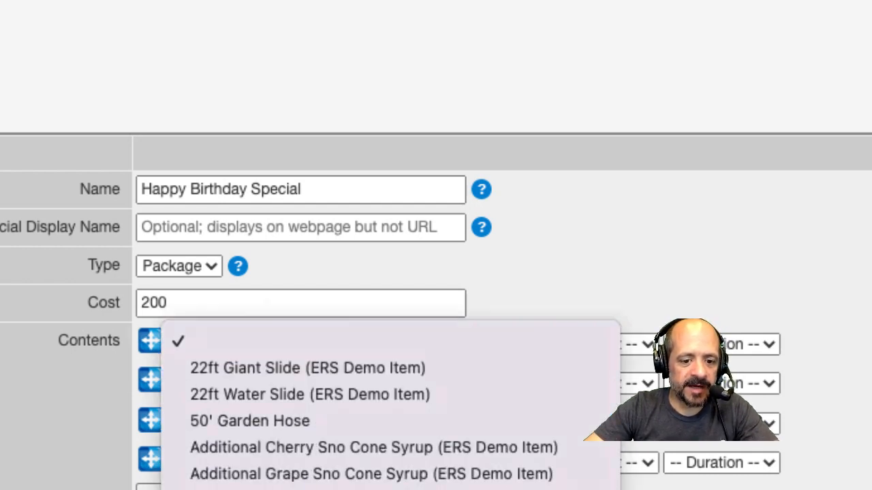
left_click(321, 489)
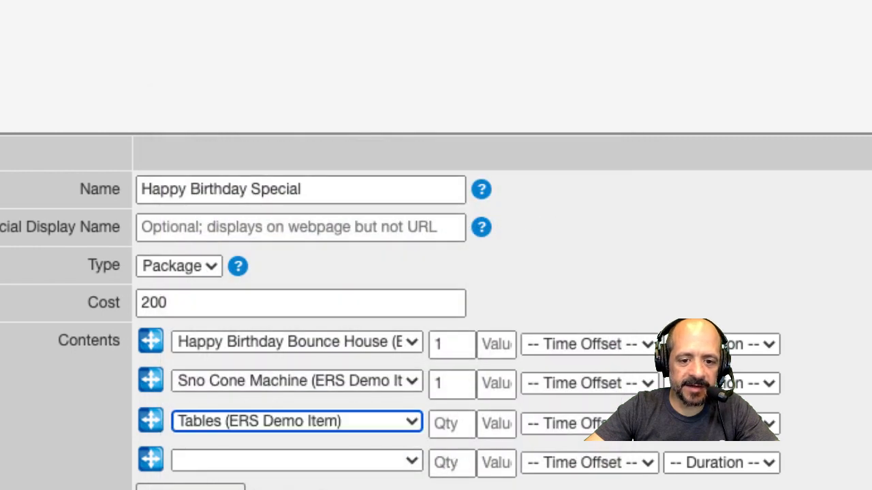
left_click(441, 427)
type("4")
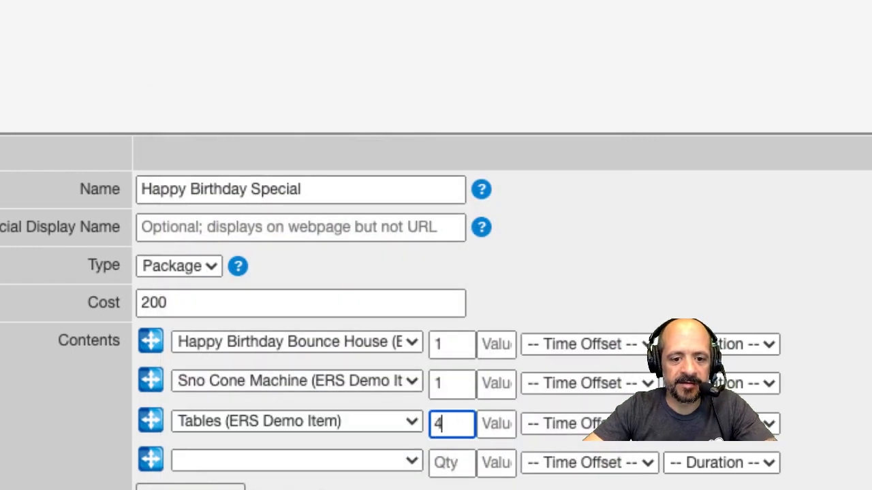
Add Chairs (ERS Demo Item) as the package's fourth content item with a quantity of 16
left_click(366, 469)
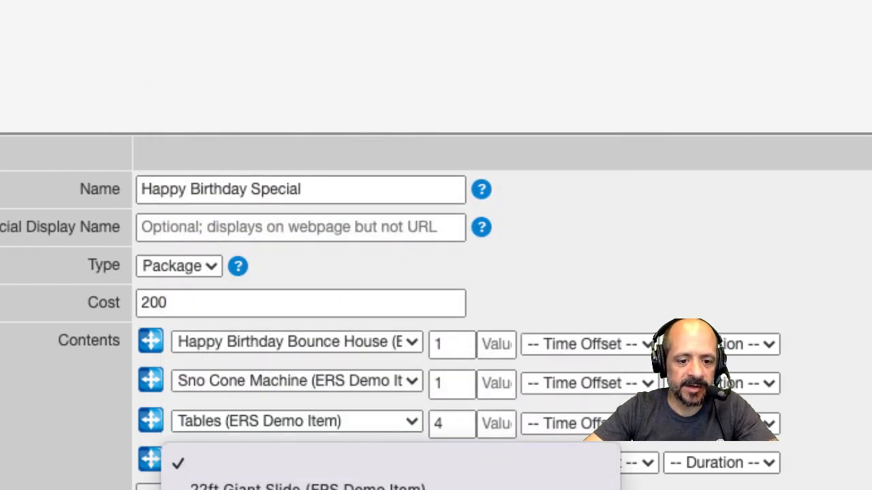
left_click(341, 489)
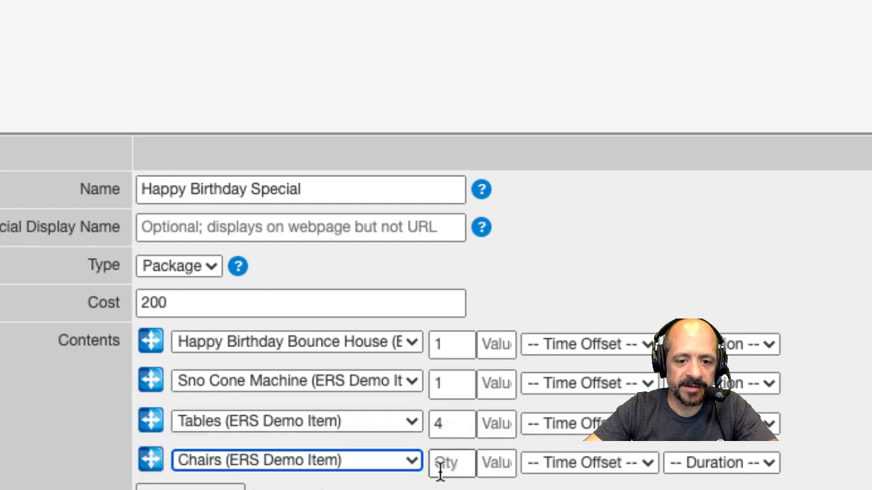
left_click(440, 473)
type("16")
Assign the Happy Birthday Special package to the Bounce Houses category
scroll(46, 410, "down", 3)
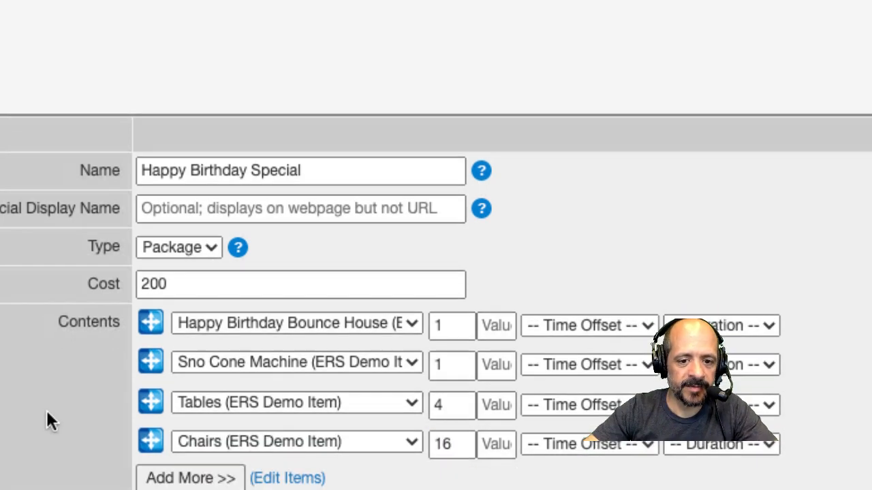
scroll(46, 478, "down", 5)
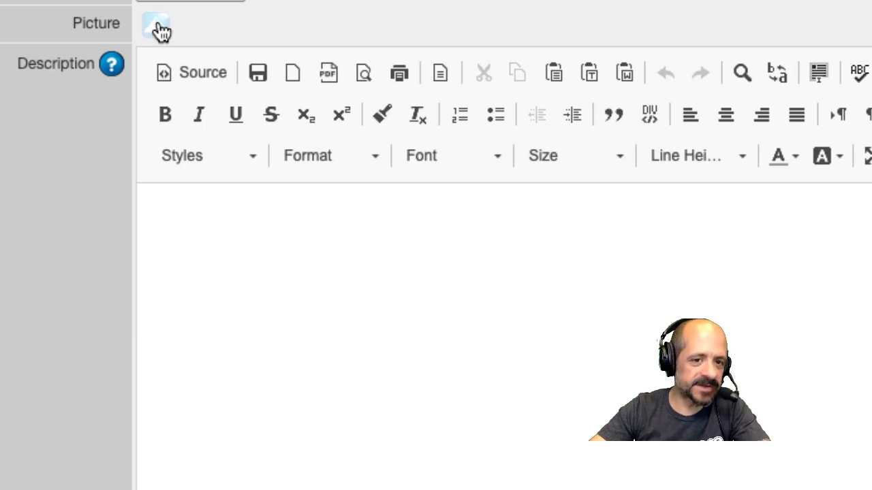
scroll(158, 30, "down", 3)
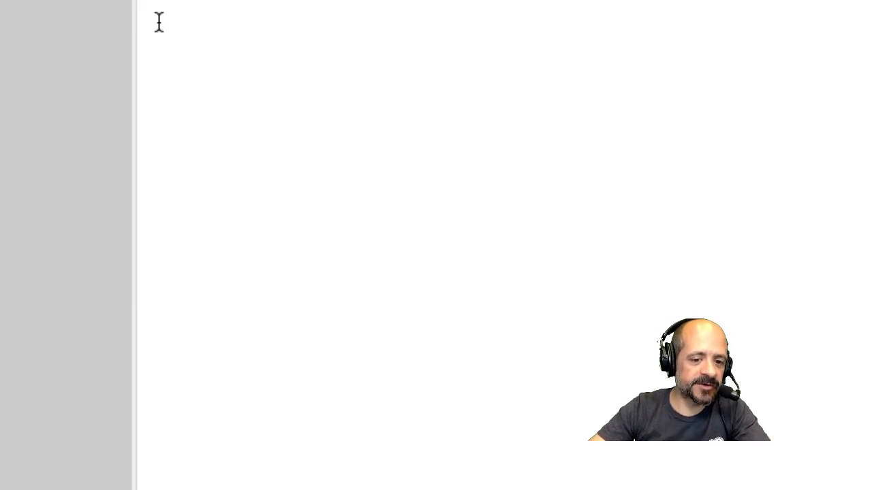
scroll(191, 436, "down", 2)
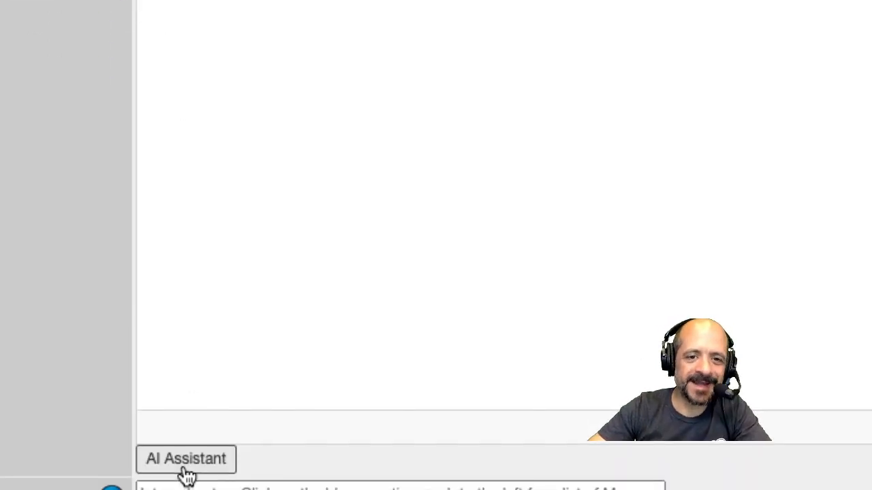
scroll(185, 473, "down", 12)
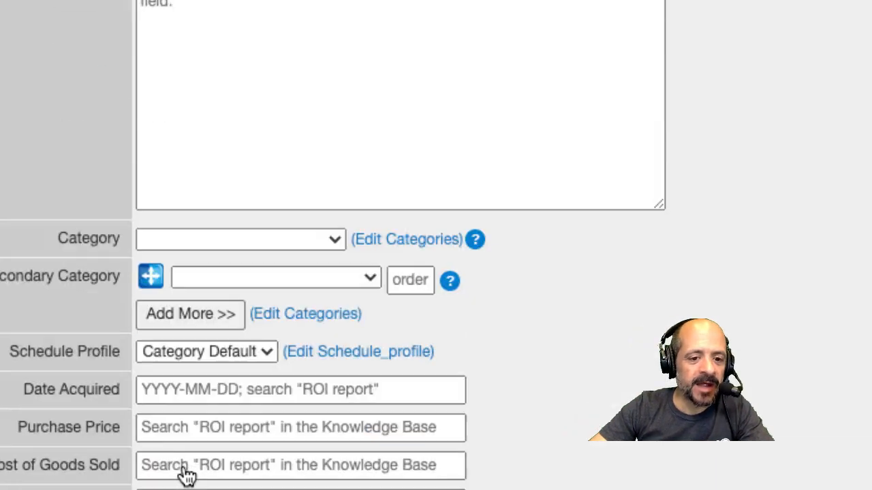
scroll(276, 205, "up", 8)
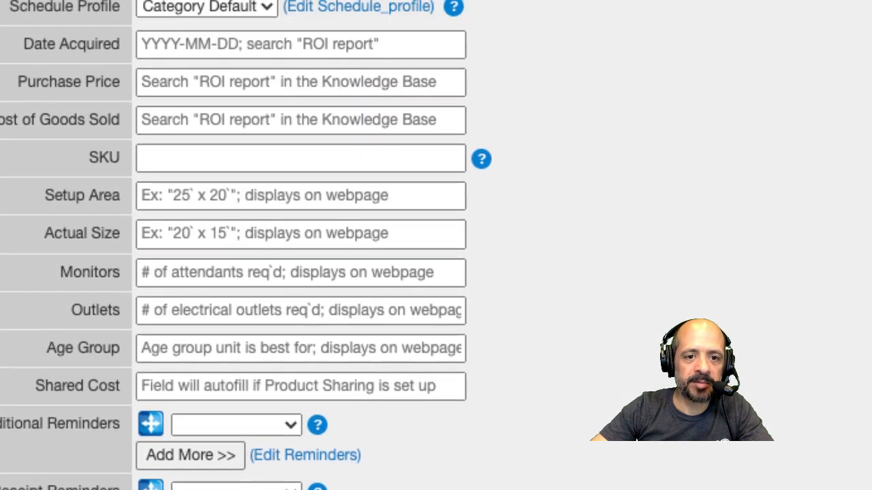
left_click(275, 93)
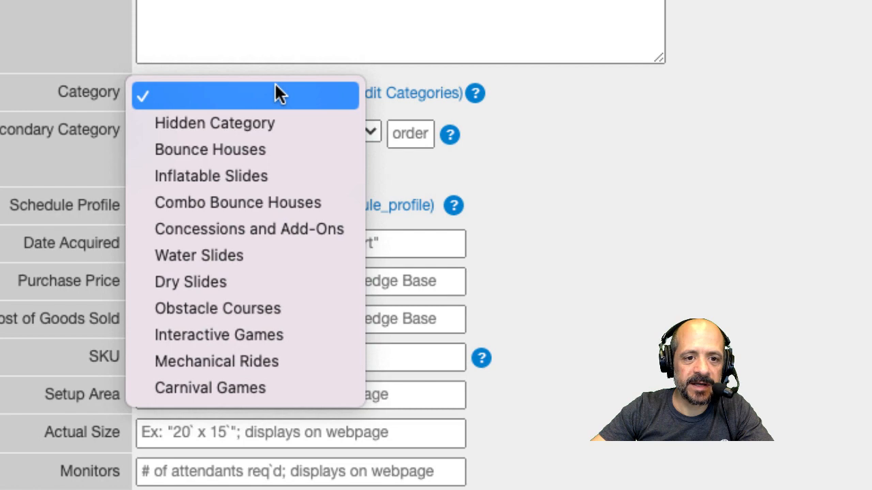
left_click(250, 144)
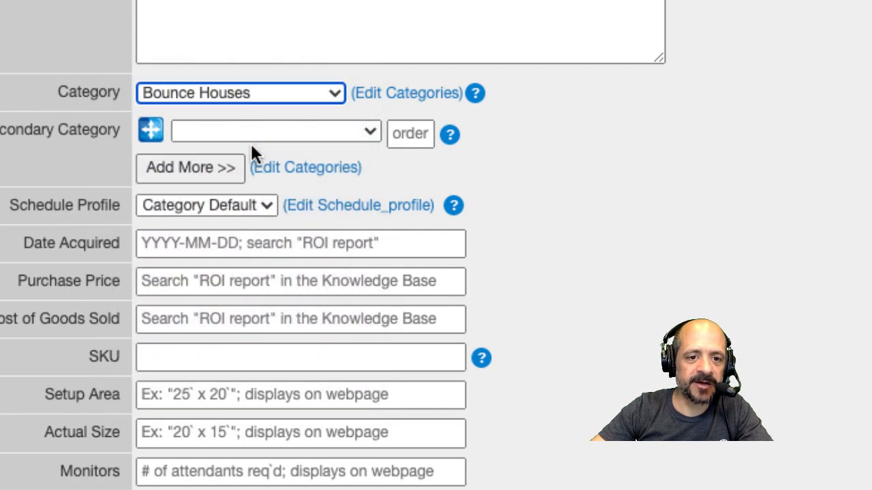
Set Sno Cone Flavor as a required addon with quantity 1 and submit the package
scroll(251, 146, "down", 5)
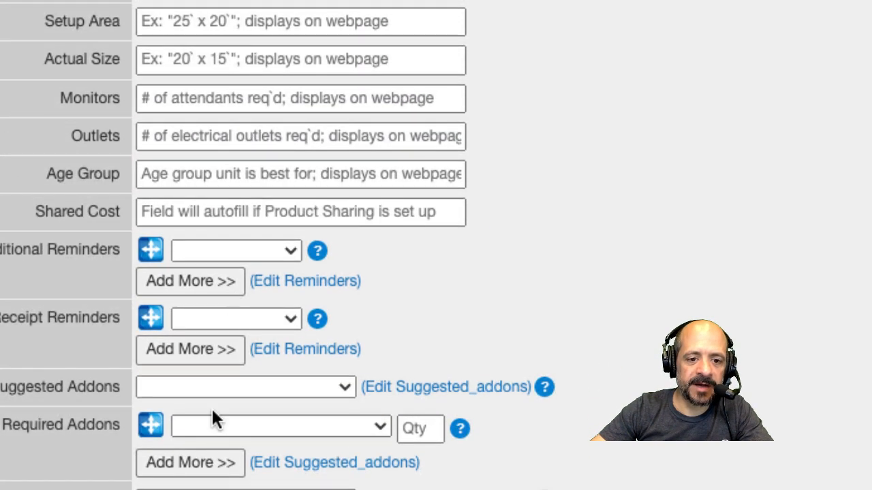
left_click(220, 427)
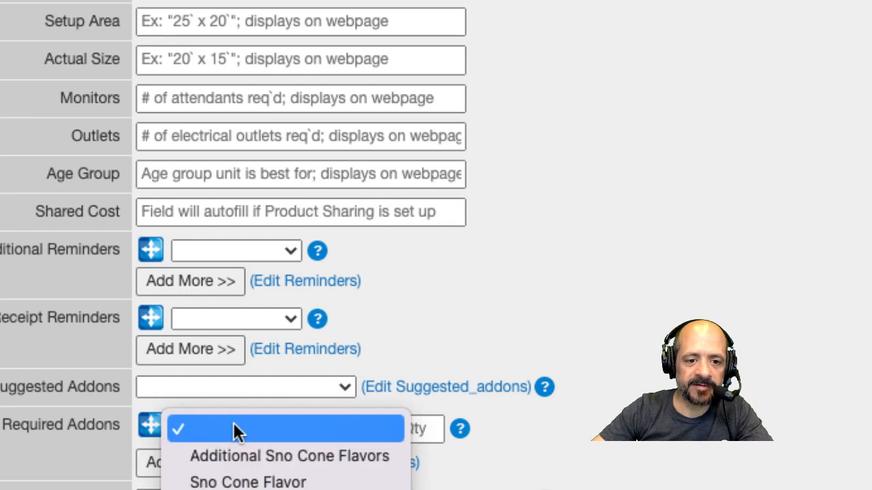
left_click(238, 482)
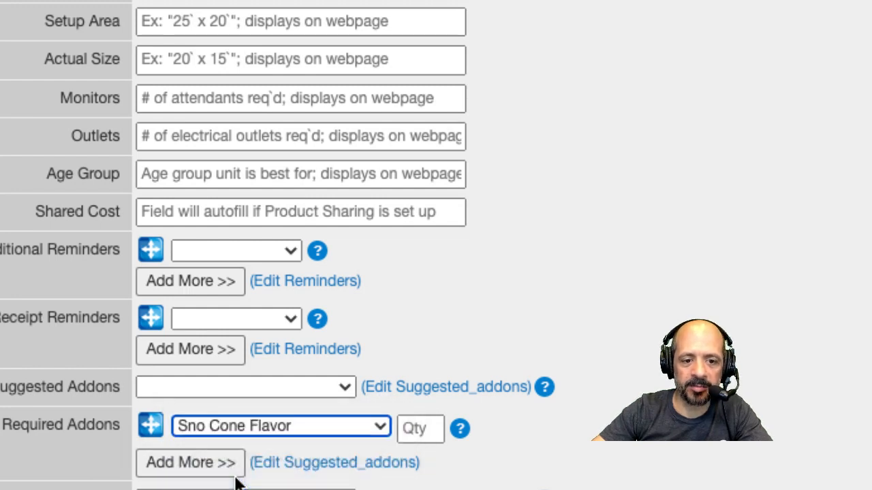
left_click(415, 435)
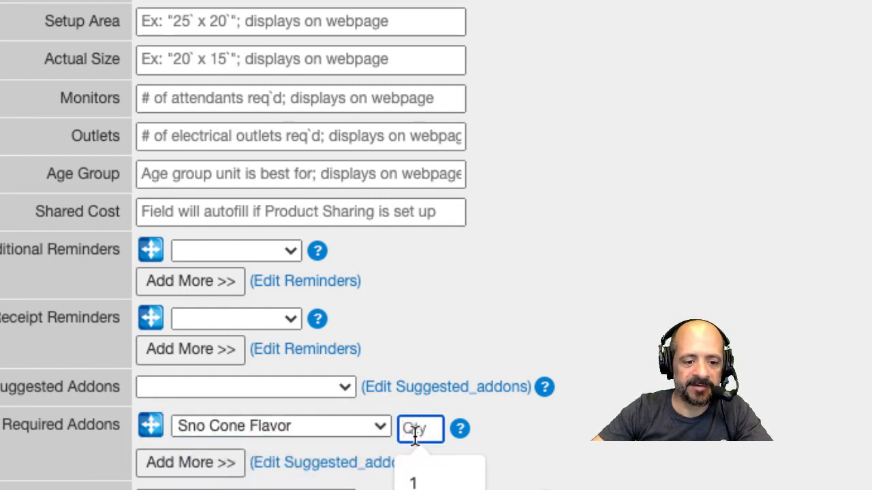
type("1")
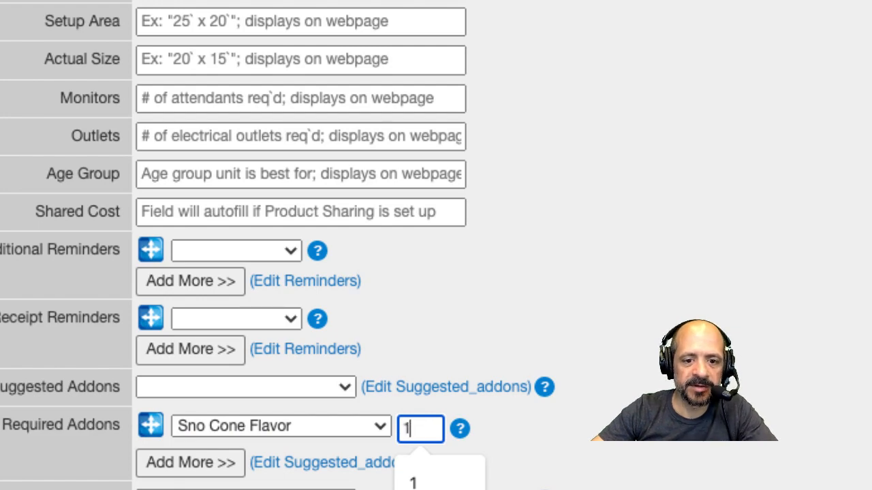
scroll(420, 429, "up", 20)
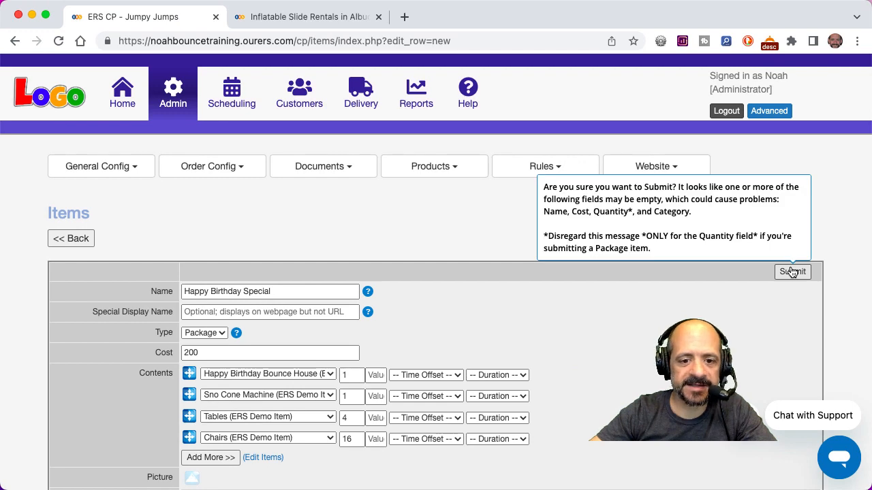
left_click(792, 271)
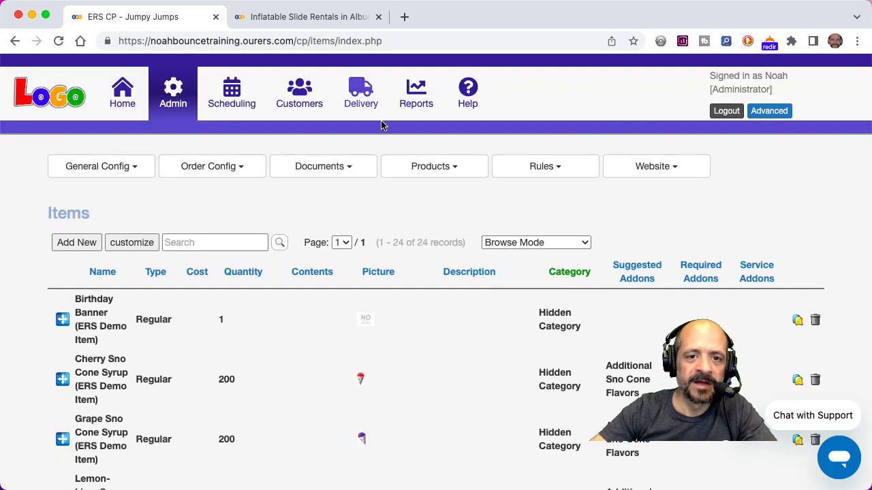
Switch to the storefront website and check the Bounce Houses category for the Happy Birthday Special listing
left_click(293, 17)
scroll(366, 197, "up", 5)
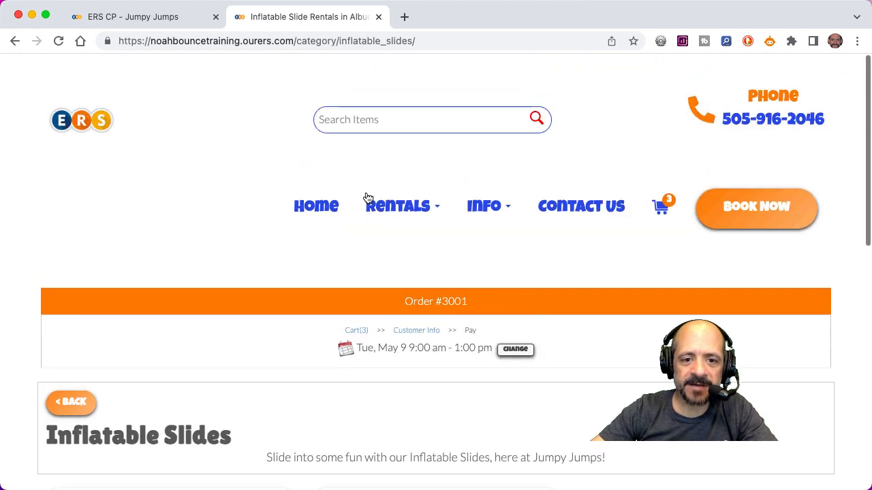
mouse_move(418, 209)
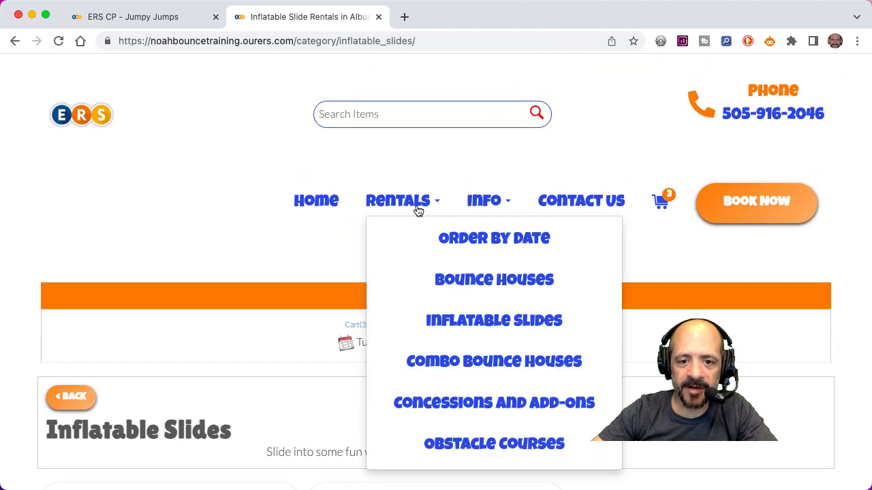
left_click(447, 287)
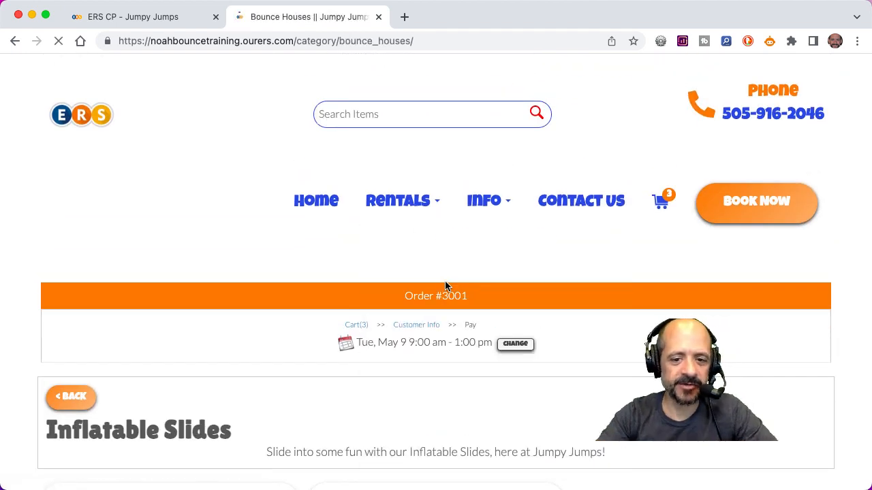
scroll(440, 277, "down", 10)
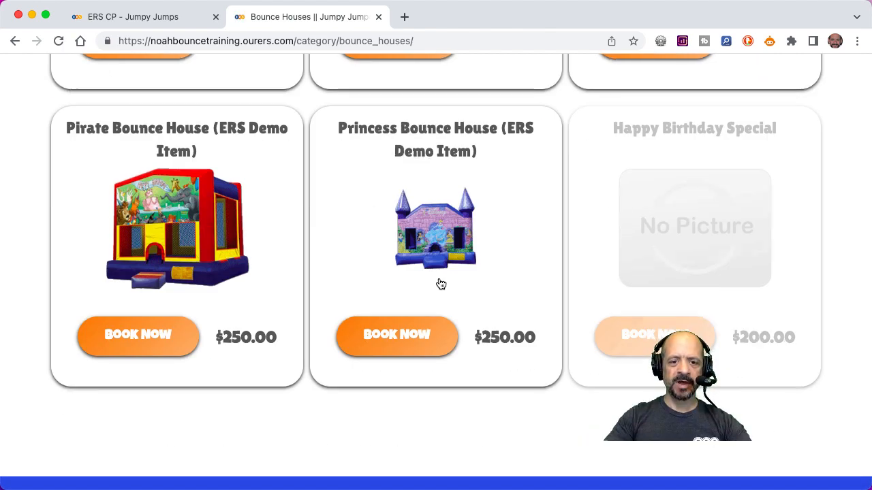
scroll(442, 284, "up", 10)
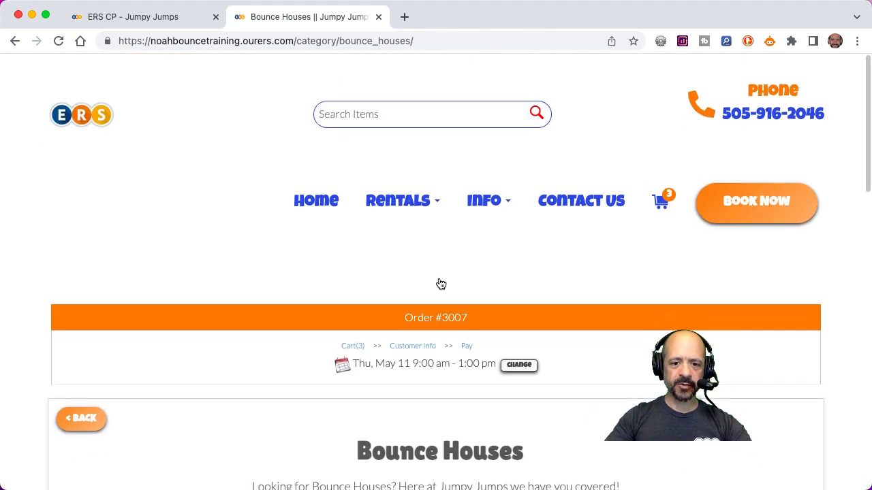
Open the order's customer information form, review the selectable cities and choose Public Service Co as the billing city
left_click(415, 351)
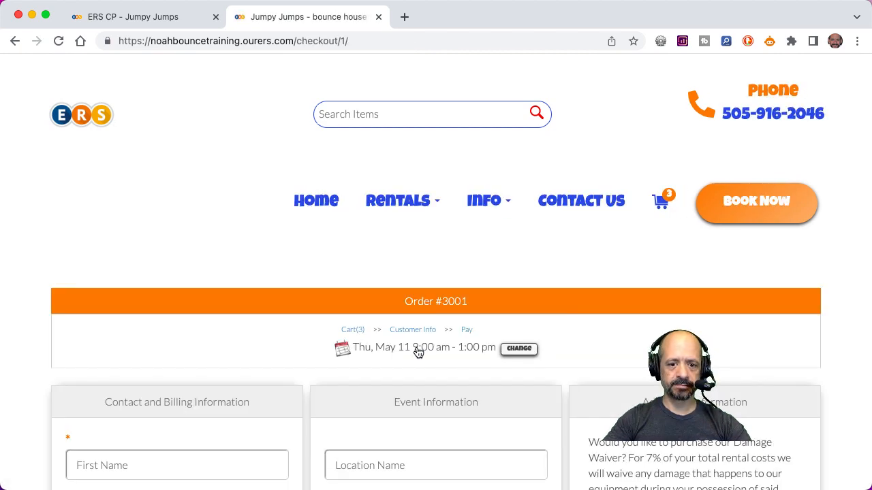
scroll(418, 351, "down", 10)
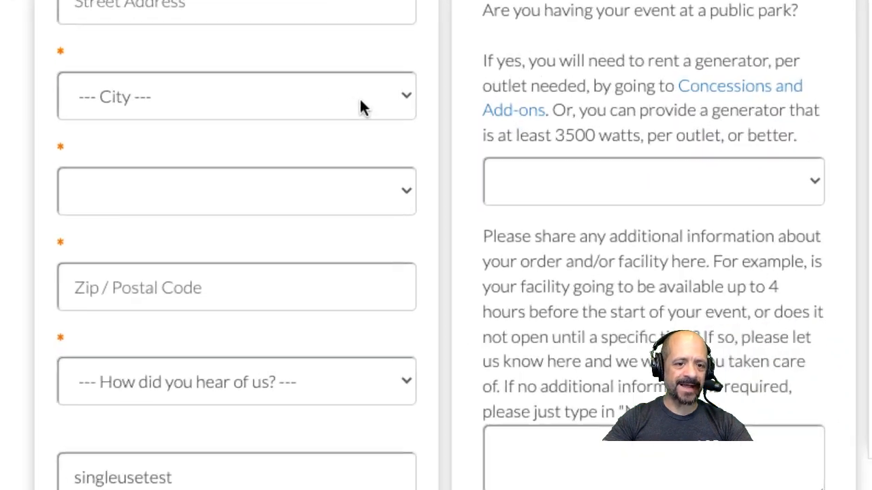
left_click(255, 194)
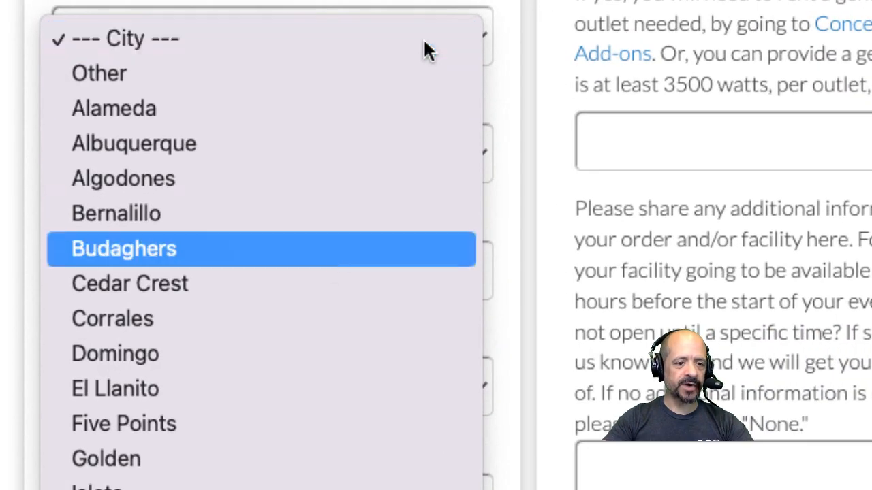
scroll(333, 271, "down", 10)
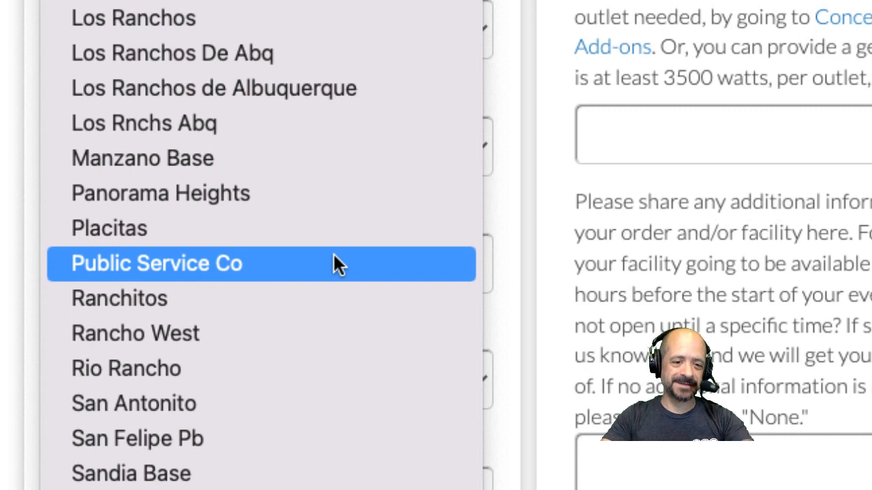
left_click(333, 264)
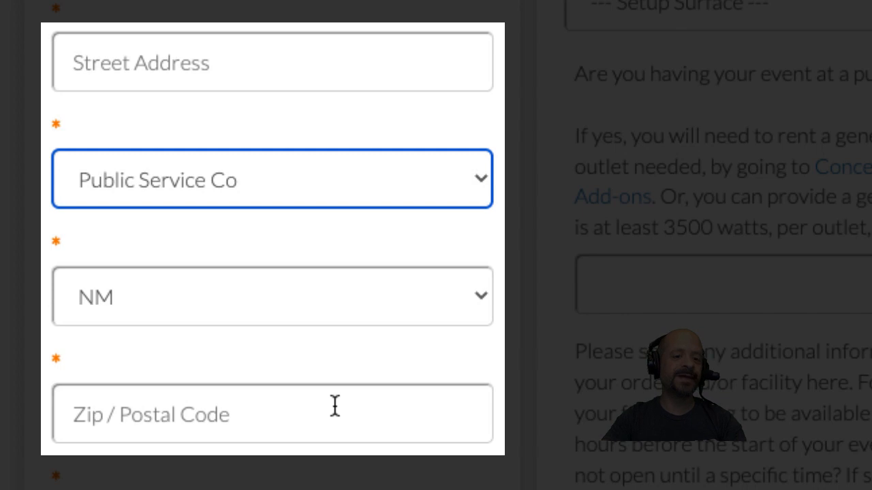
left_click(355, 180)
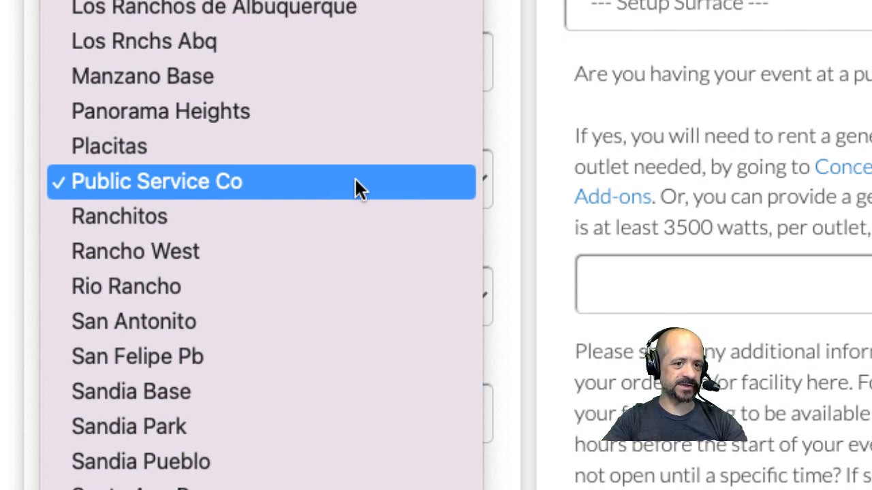
left_click(359, 188)
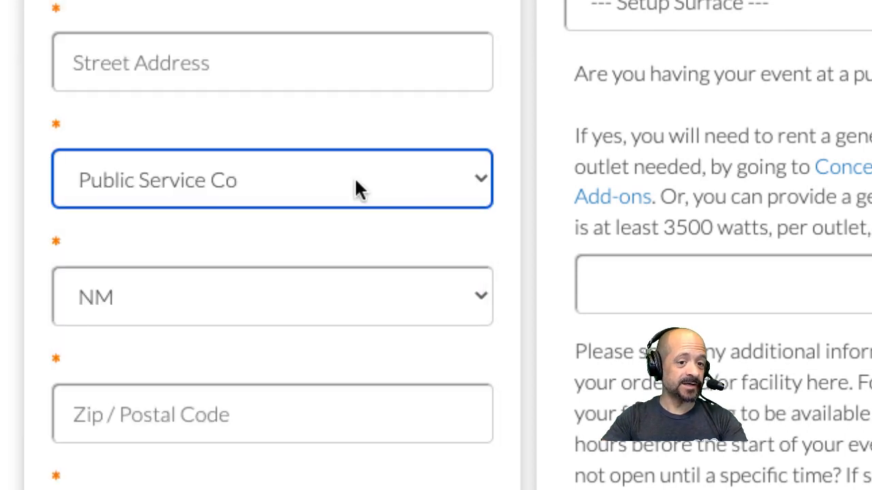
Switch back to the control panel and show the Service Areas city list in Spreadsheet Mode
scroll(354, 189, "up", 10)
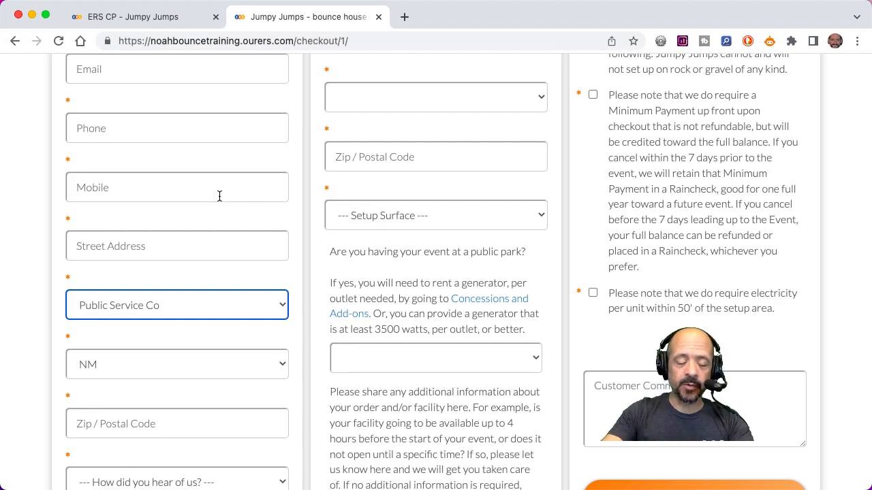
left_click(129, 16)
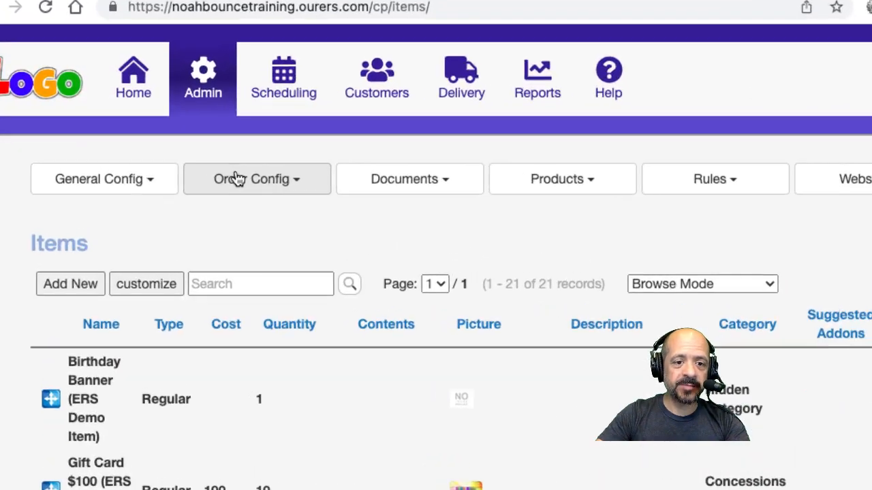
left_click(238, 178)
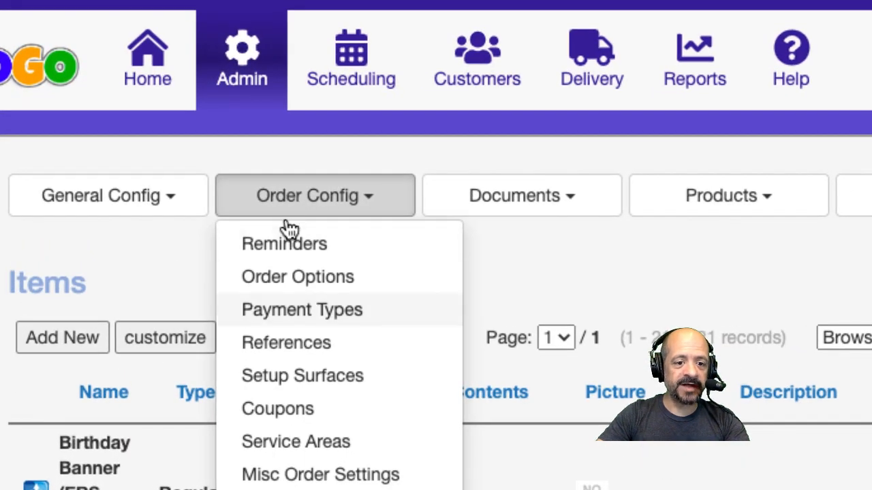
left_click(282, 442)
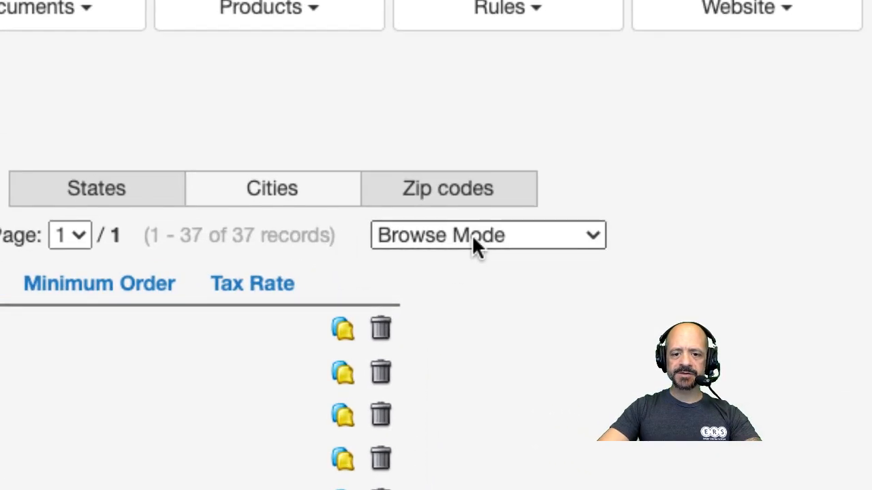
left_click(527, 272)
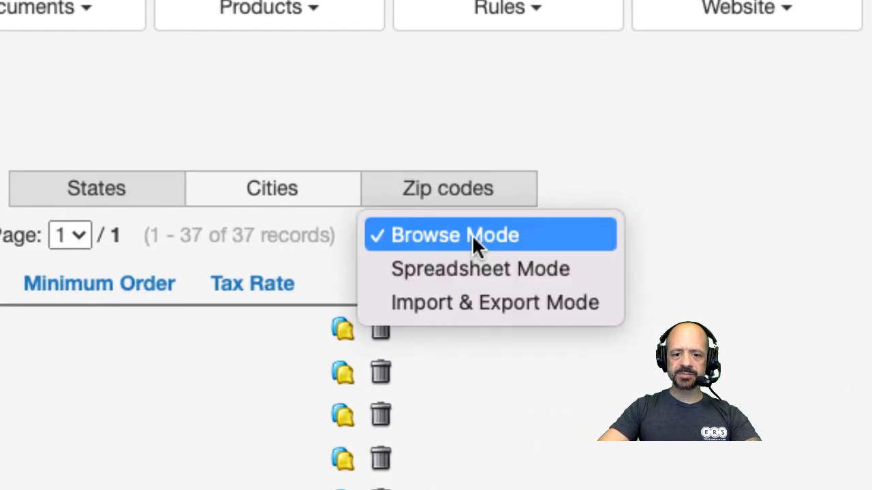
left_click(472, 270)
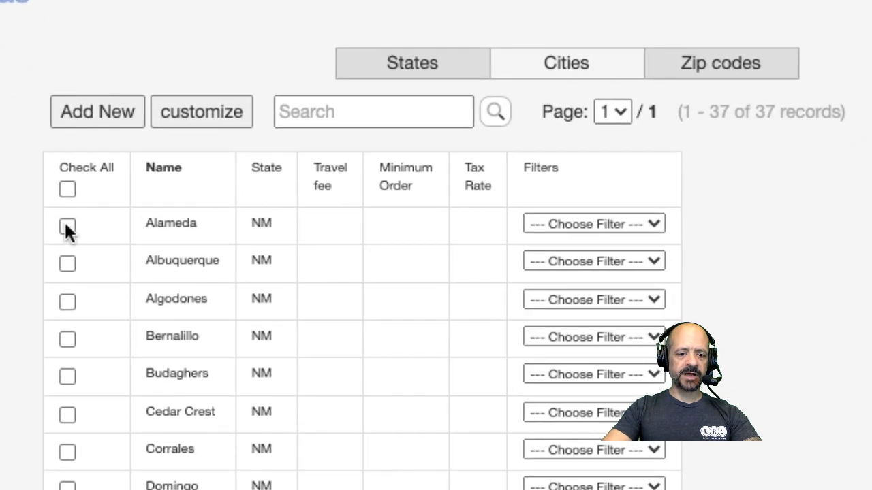
Delete every service area city except Albuquerque, Bernalillo, Corrales, Los Ranchos, Placitas and Rio Rancho
left_click(68, 227)
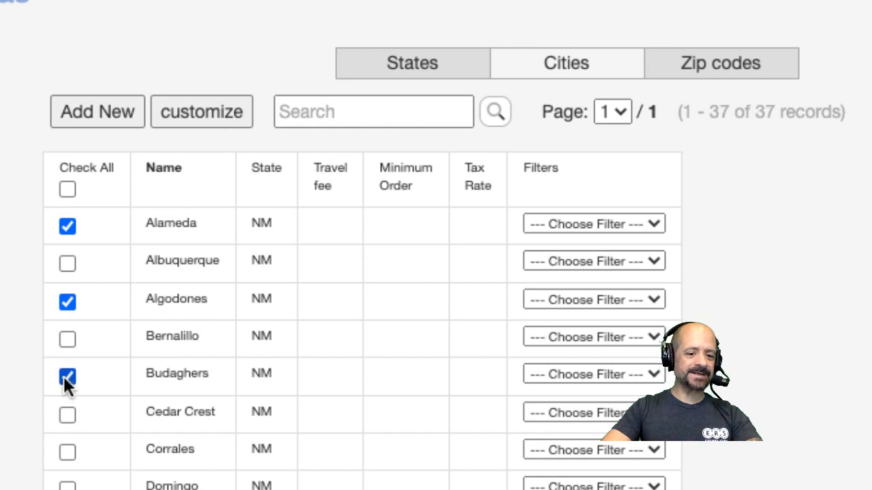
left_click(66, 414)
scroll(64, 415, "down", 7)
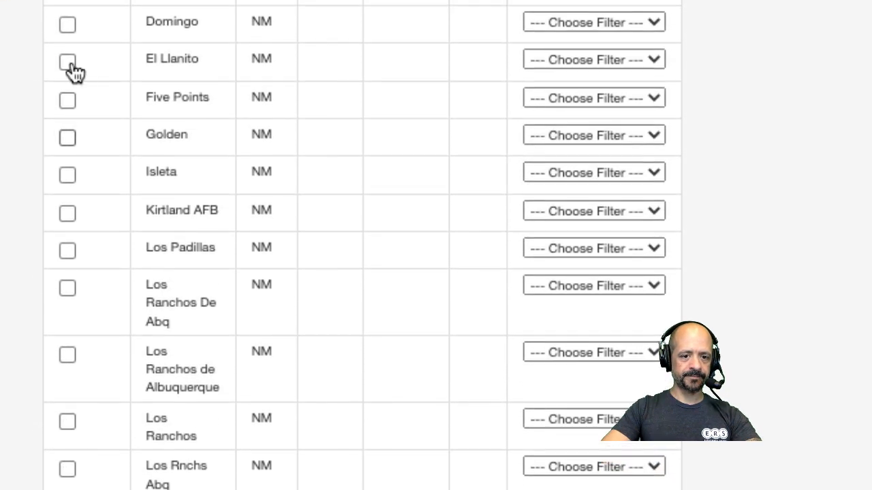
left_click(67, 25)
left_click(67, 62)
left_click(67, 100)
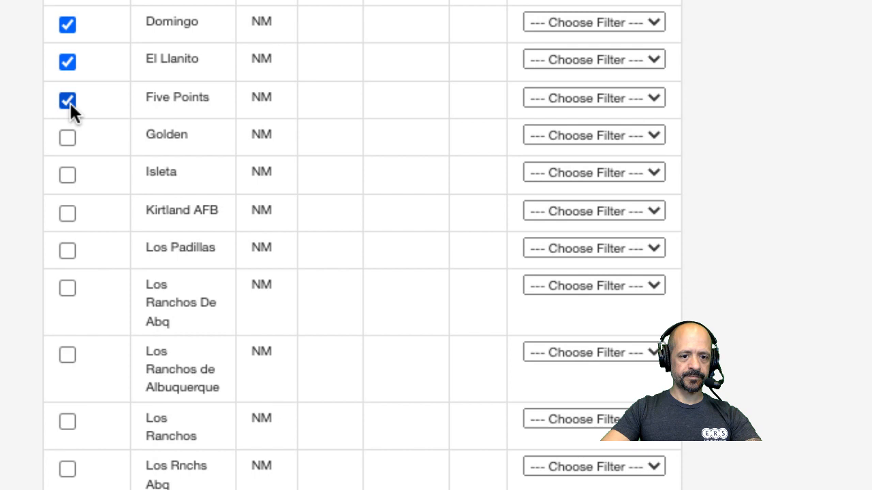
left_click(68, 138)
left_click(66, 175)
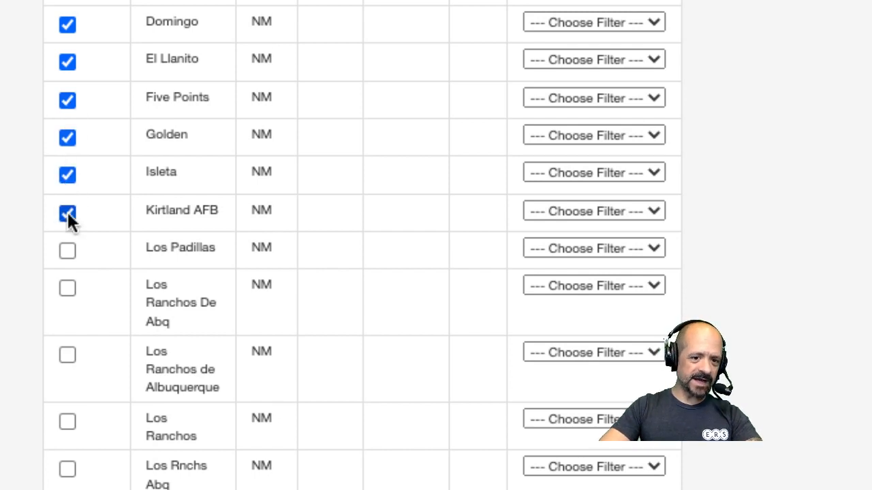
left_click(66, 252)
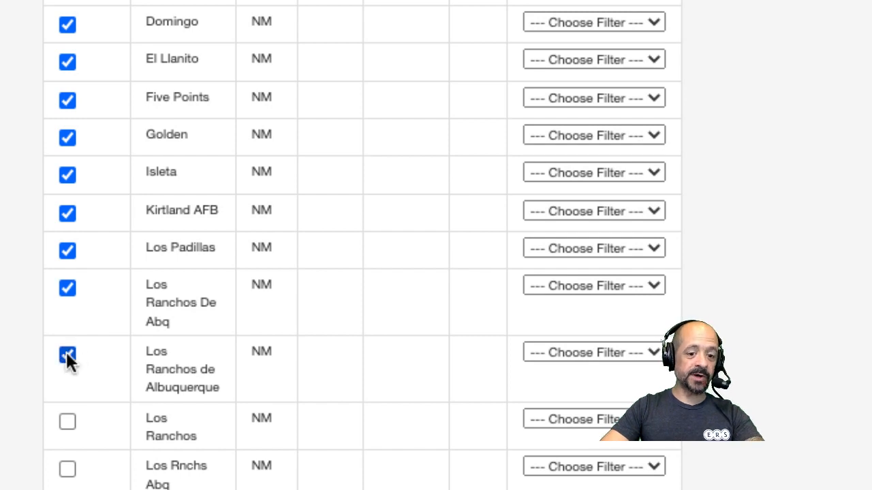
left_click(68, 473)
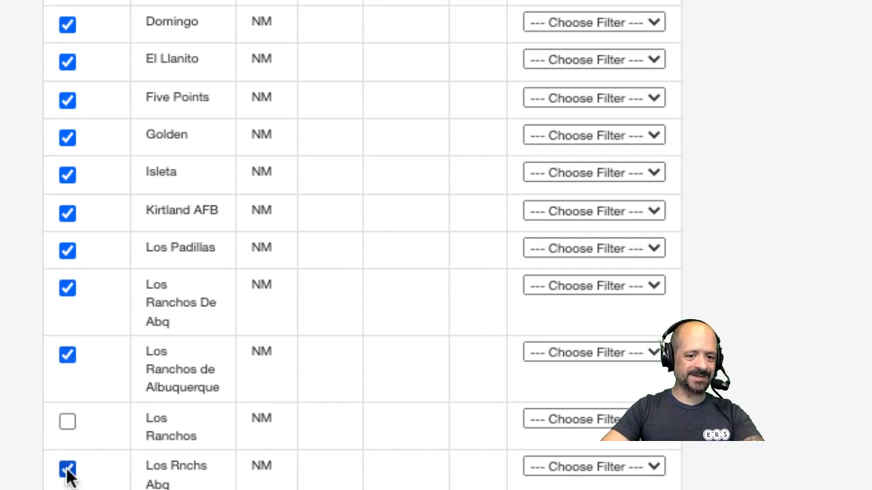
scroll(70, 477, "down", 10)
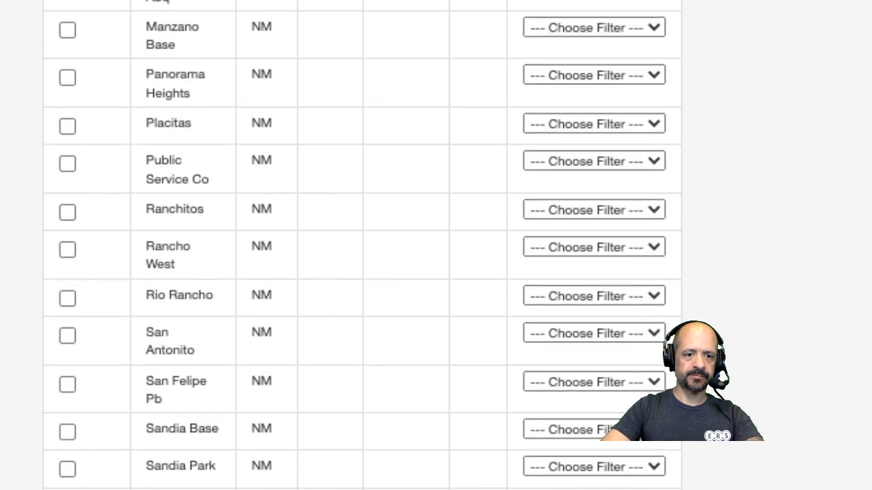
left_click(68, 31)
left_click(67, 77)
left_click(67, 163)
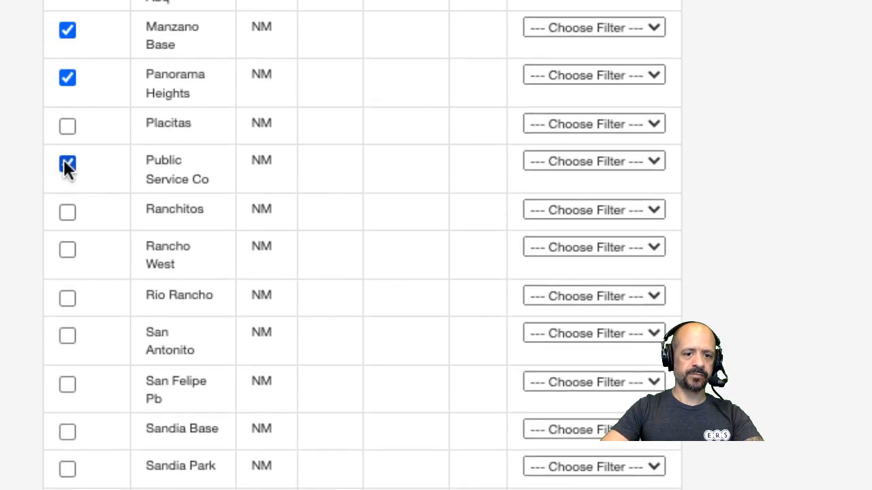
left_click(68, 213)
left_click(67, 249)
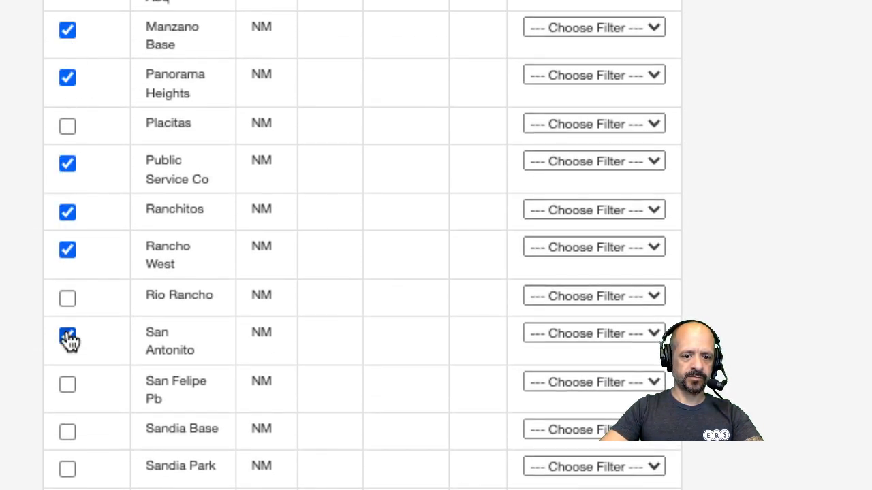
left_click(68, 384)
scroll(65, 418, "down", 1)
left_click(68, 394)
scroll(67, 354, "down", 4)
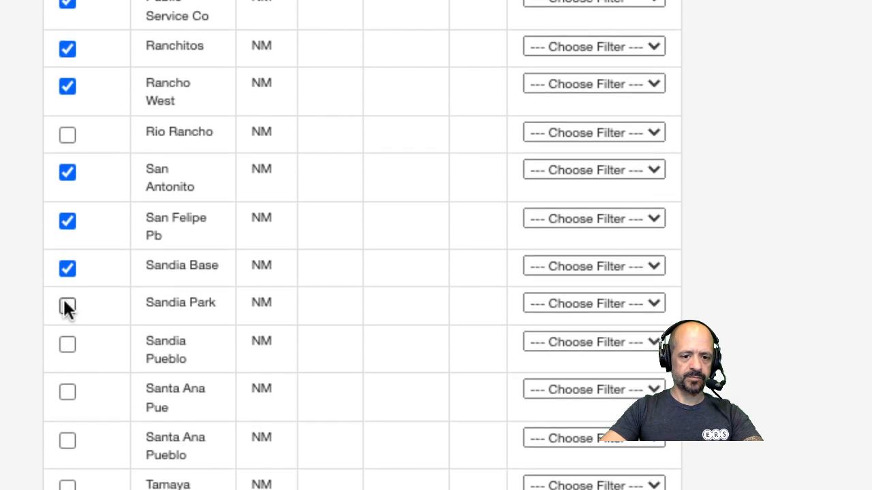
left_click(66, 306)
left_click(67, 394)
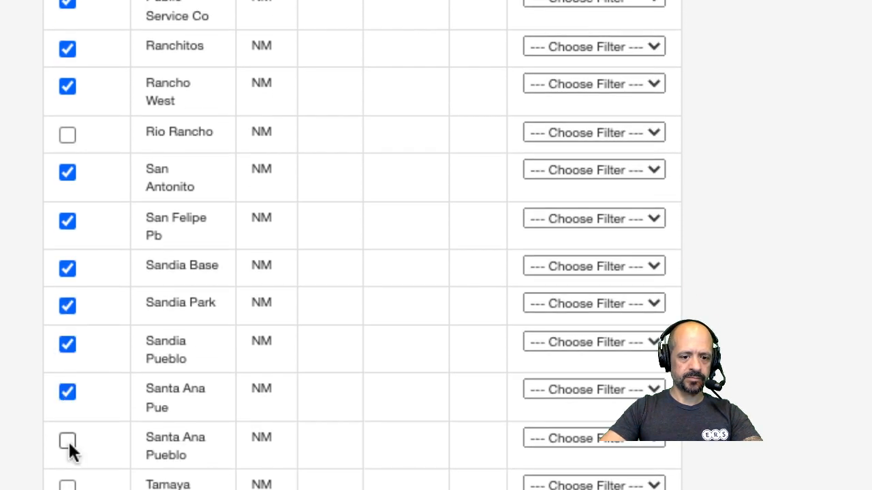
left_click(68, 441)
scroll(69, 450, "down", 5)
left_click(67, 153)
left_click(67, 192)
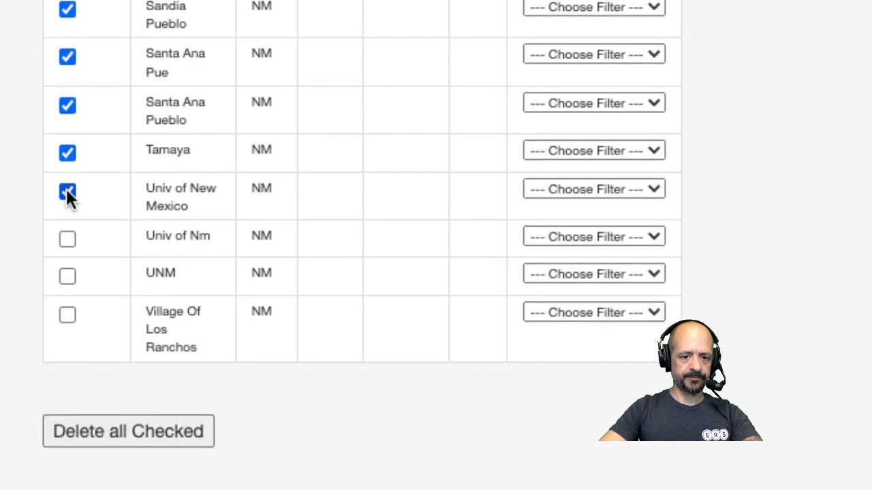
left_click(67, 239)
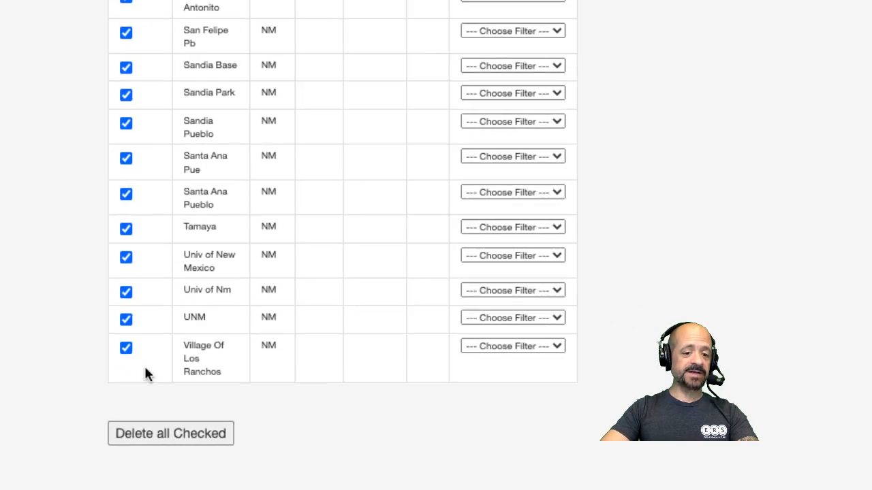
left_click(196, 433)
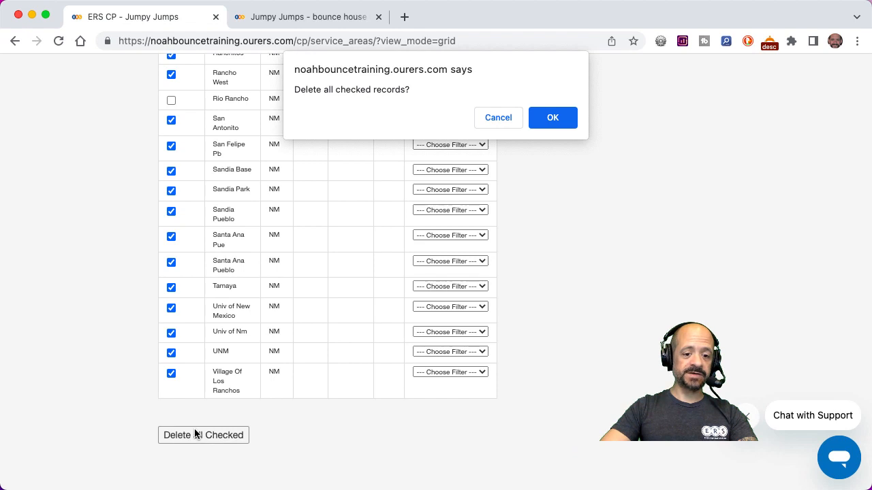
left_click(552, 118)
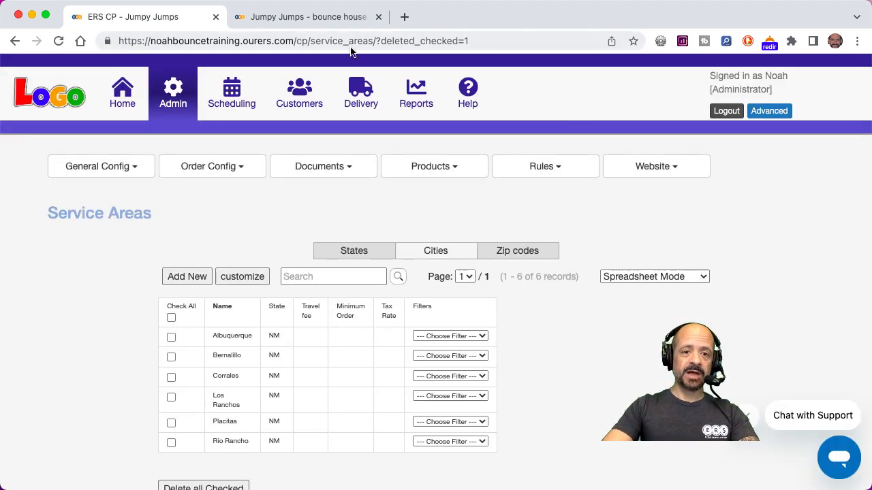
Switch to the storefront checkout, reload the customer information form and check the cities offered for the billing address
left_click(314, 25)
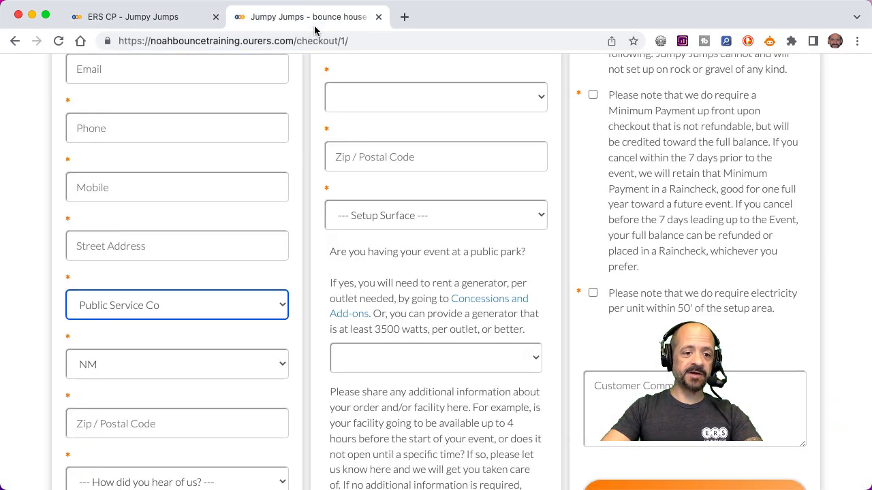
scroll(250, 102, "up", 10)
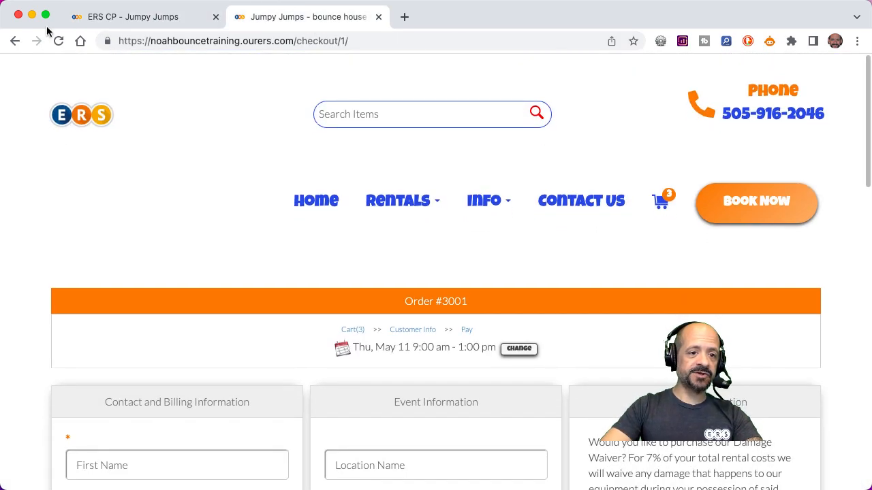
left_click(59, 41)
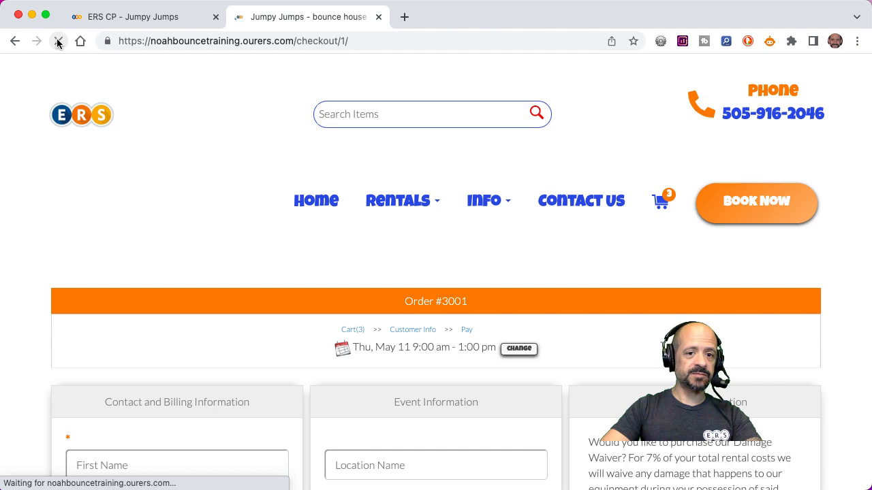
scroll(95, 262, "down", 8)
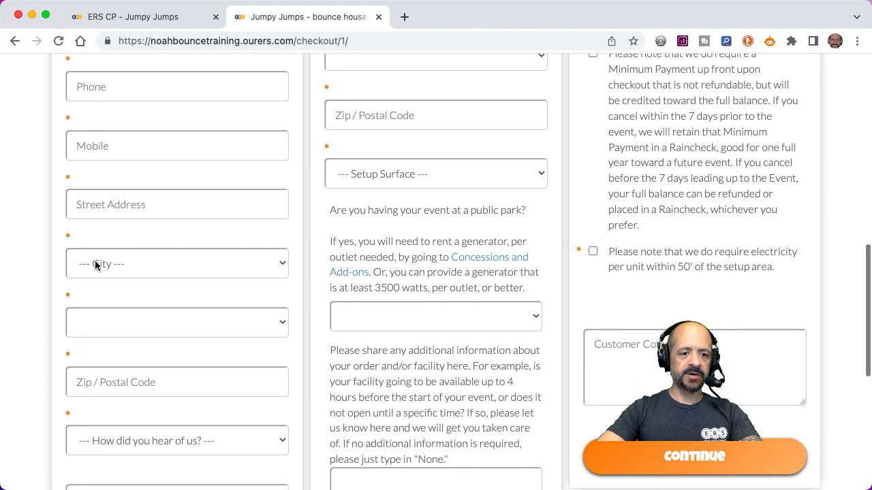
left_click(172, 272)
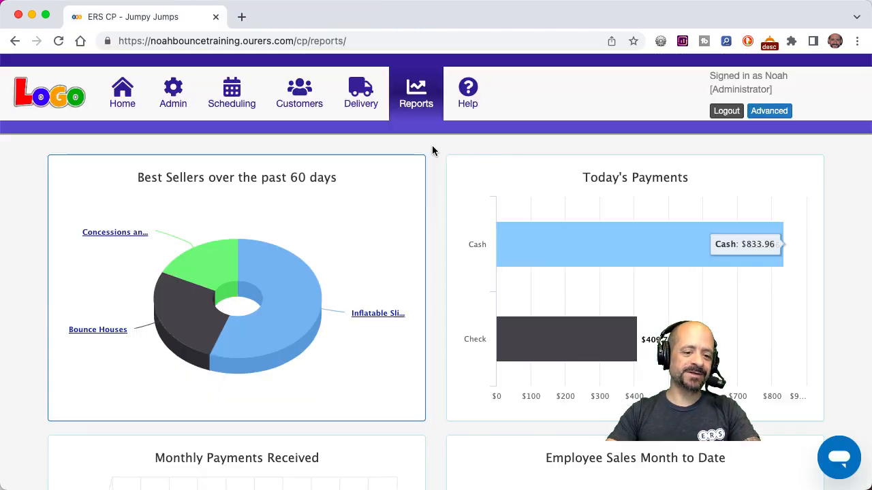
Find the Sales Reports section on the control panel's Reports page and open the Sales by City report
scroll(432, 149, "down", 9)
scroll(432, 146, "down", 1)
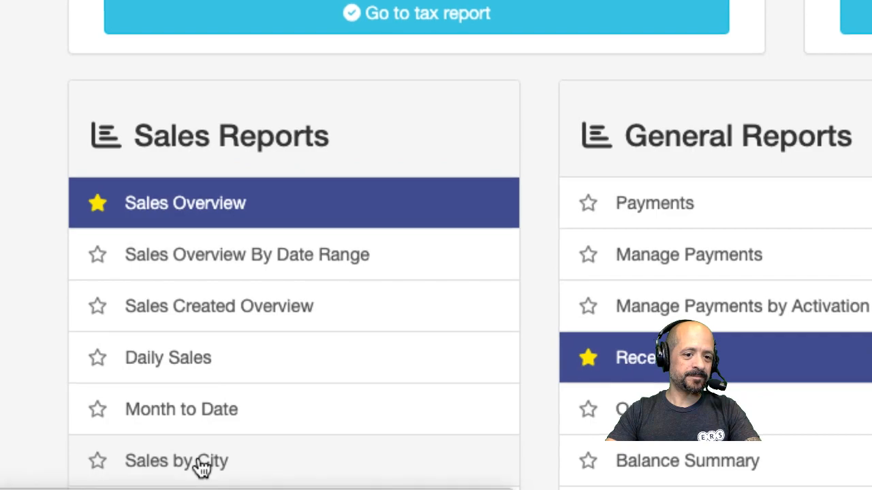
left_click(202, 466)
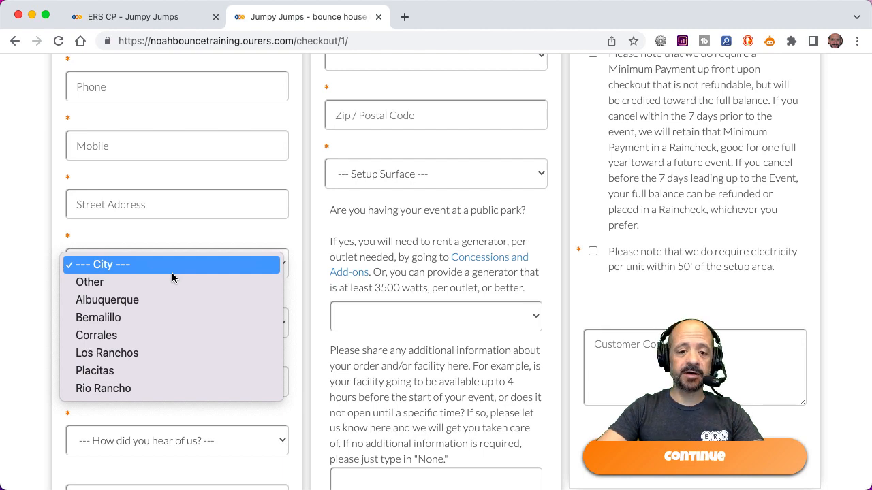
Return to the control panel, open the help center's search for "travel fee" and view the Travel Fees article
left_click(129, 21)
left_click(128, 22)
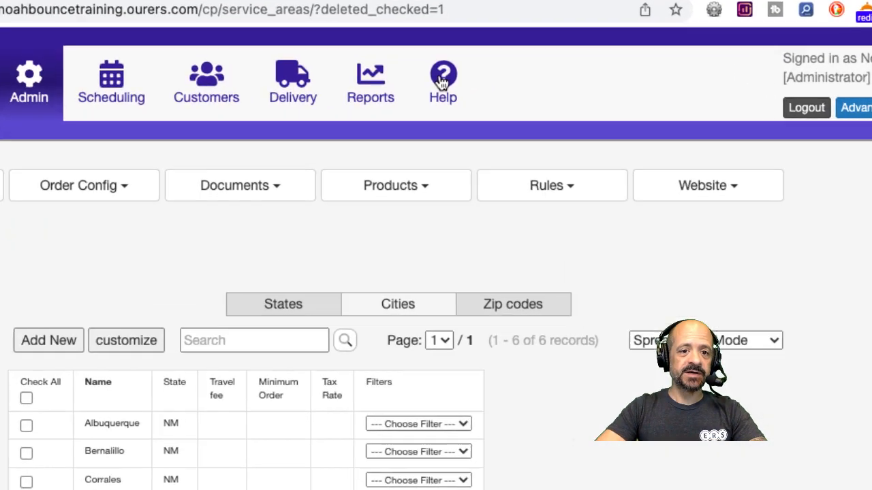
left_click(465, 94)
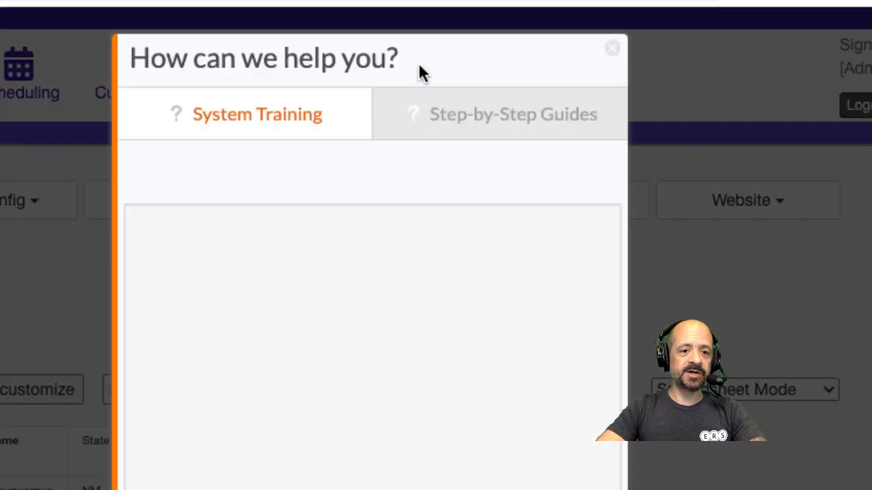
left_click(243, 344)
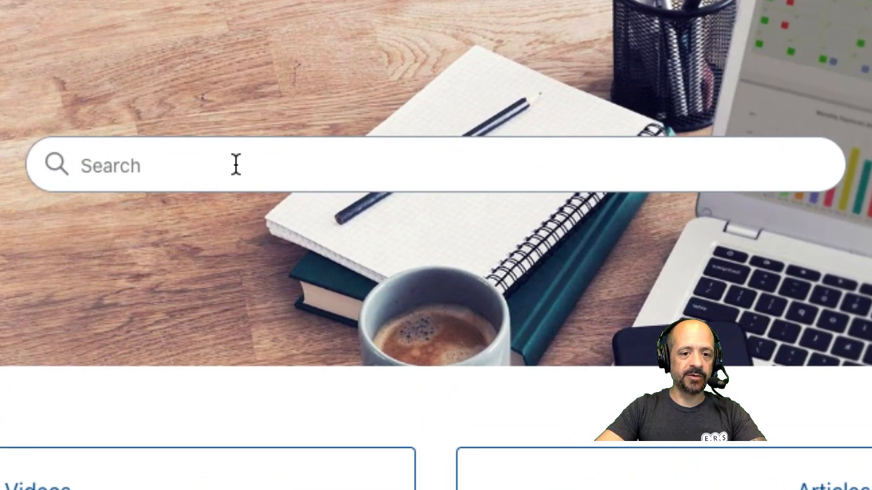
type("travel ")
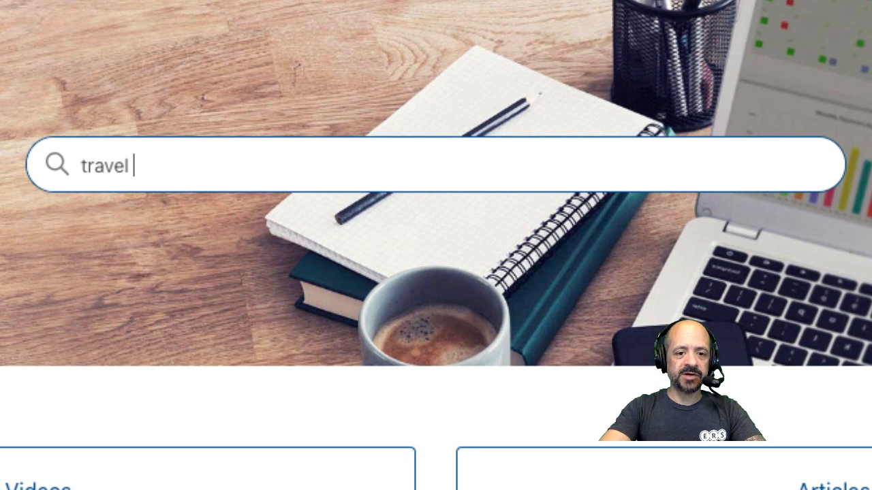
type("fee")
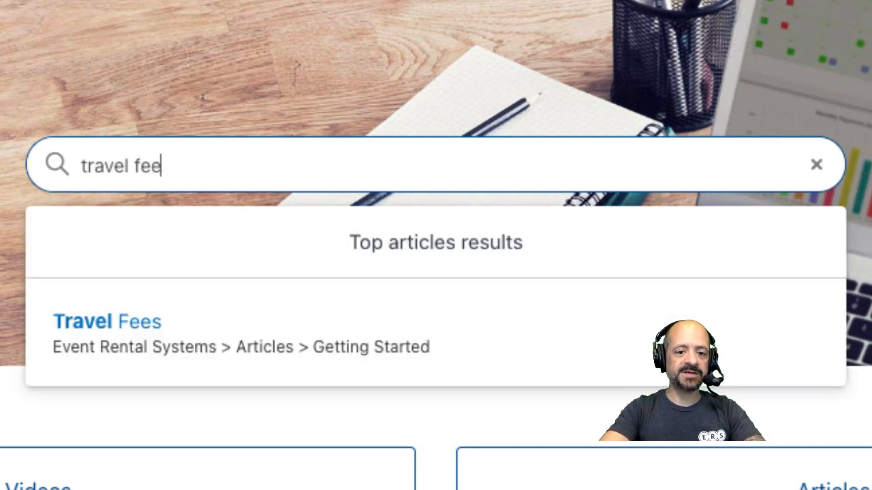
left_click(128, 325)
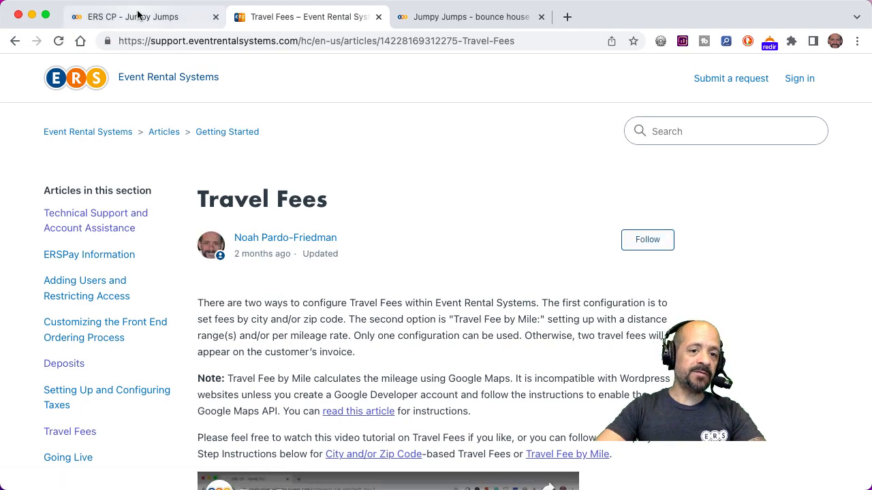
Switch back to the control panel's city list and set the travel fee to 25 for Albuquerque and 50 for Bernalillo
left_click(137, 15)
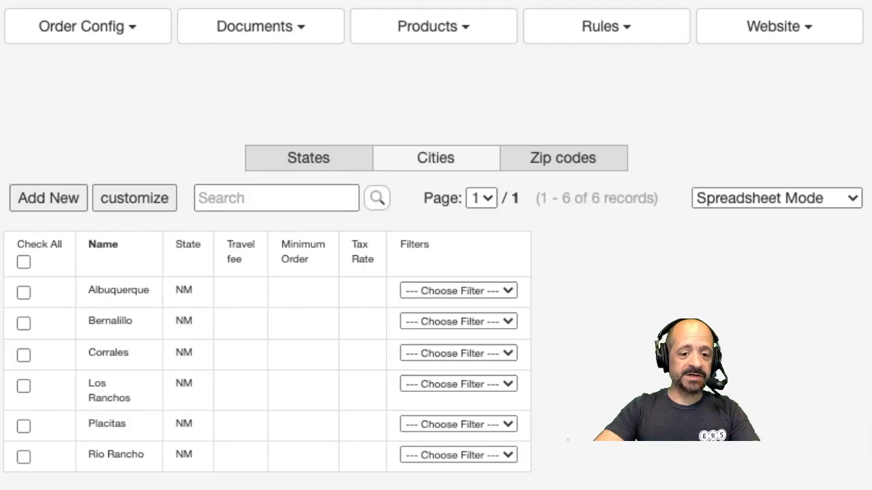
left_click(237, 303)
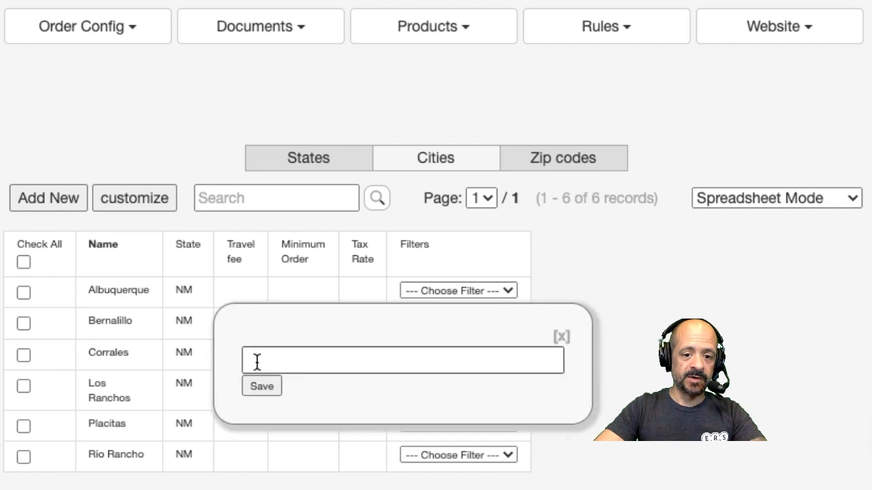
type("25")
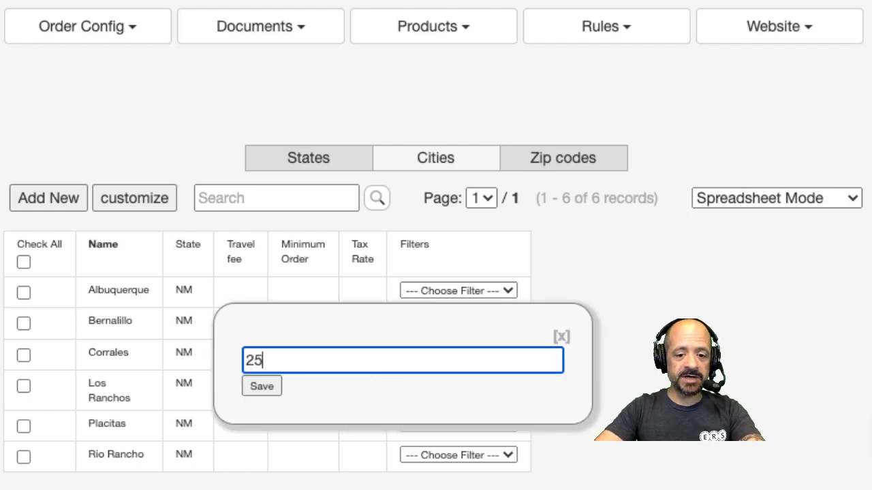
left_click(260, 388)
left_click(242, 323)
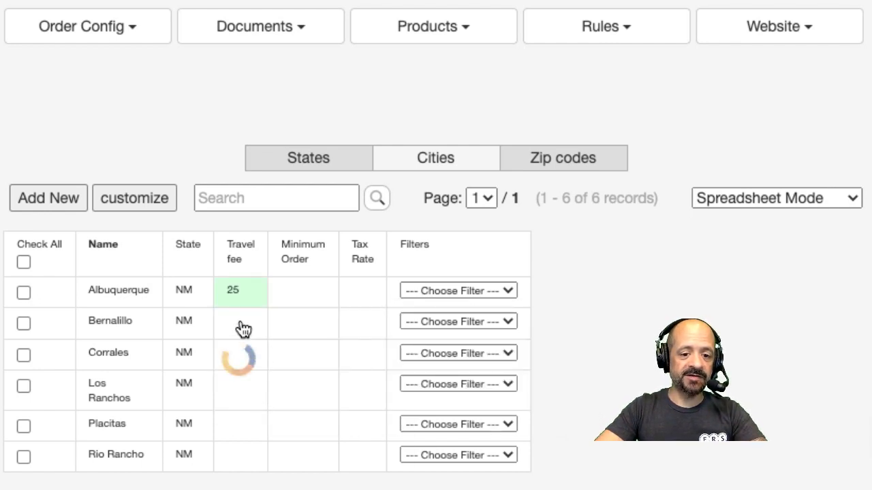
left_click(266, 397)
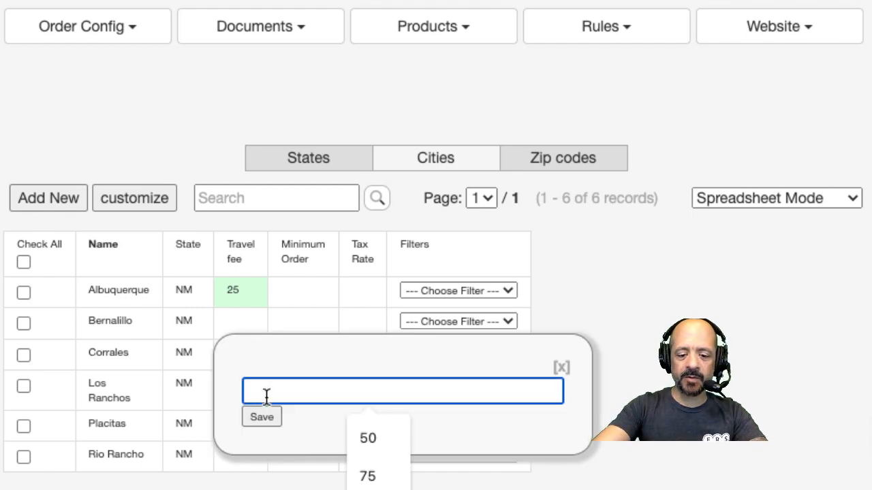
type("50")
left_click(263, 417)
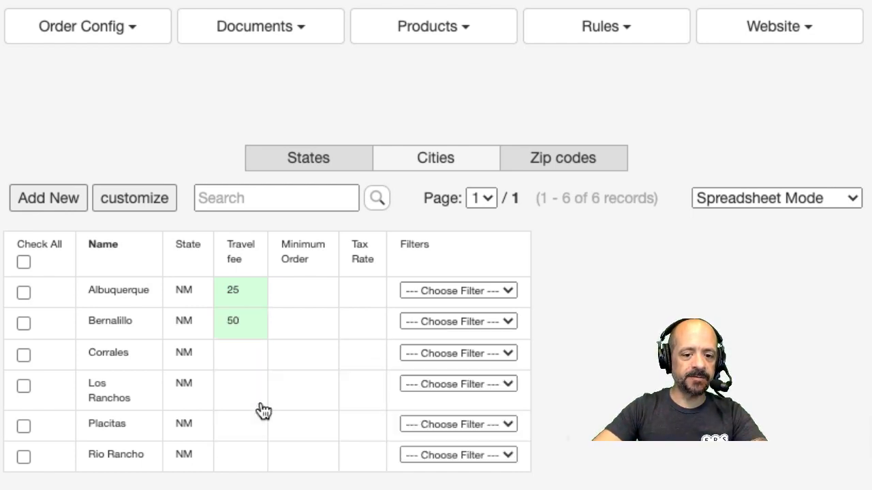
Set the travel fee to 40 for Corrales and 30 for Los Ranchos in the city list
left_click(239, 366)
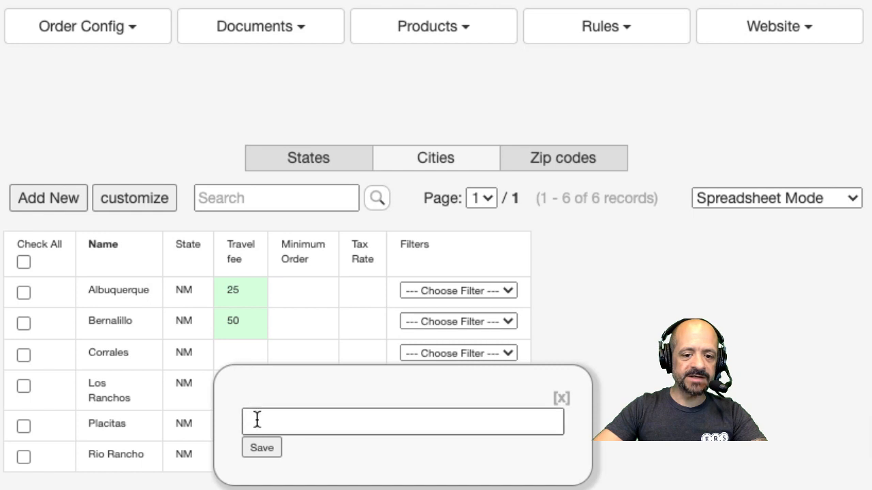
left_click(256, 419)
type("40")
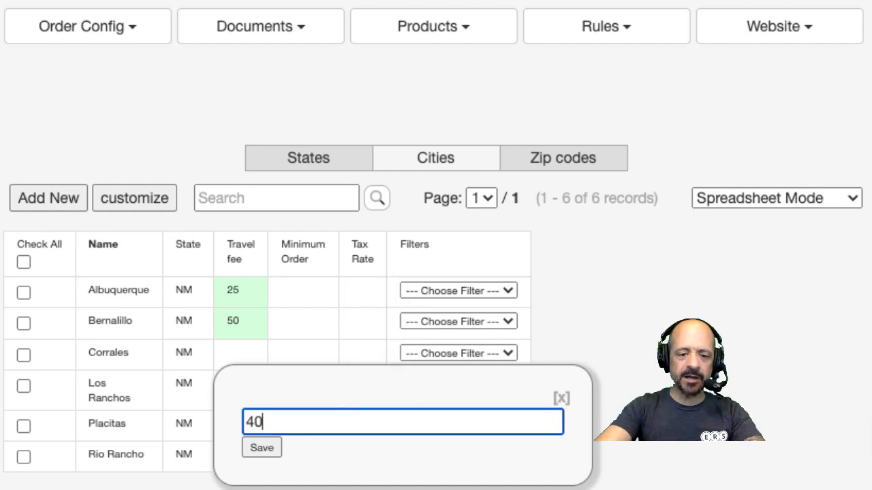
left_click(258, 449)
left_click(244, 389)
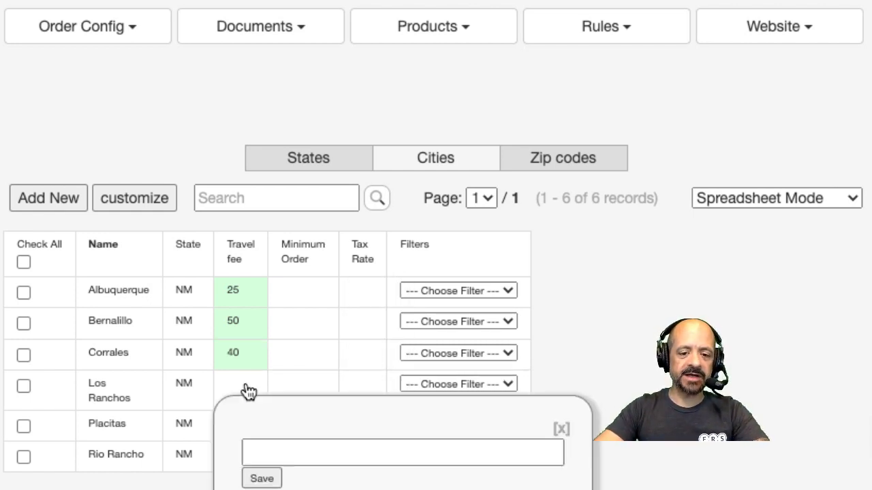
left_click(270, 445)
type("30")
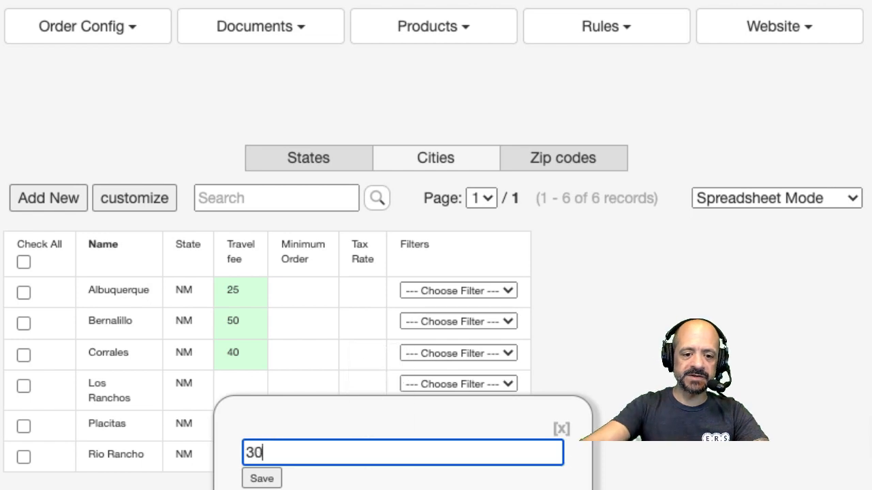
left_click(262, 478)
Set the travel fee to 50 for Placitas and 40 for Rio Rancho in the city list
scroll(245, 418, "down", 1)
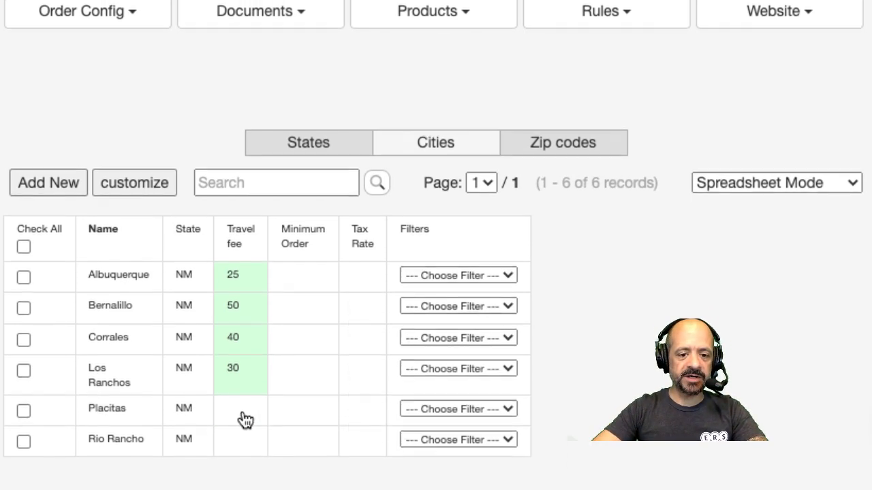
left_click(265, 445)
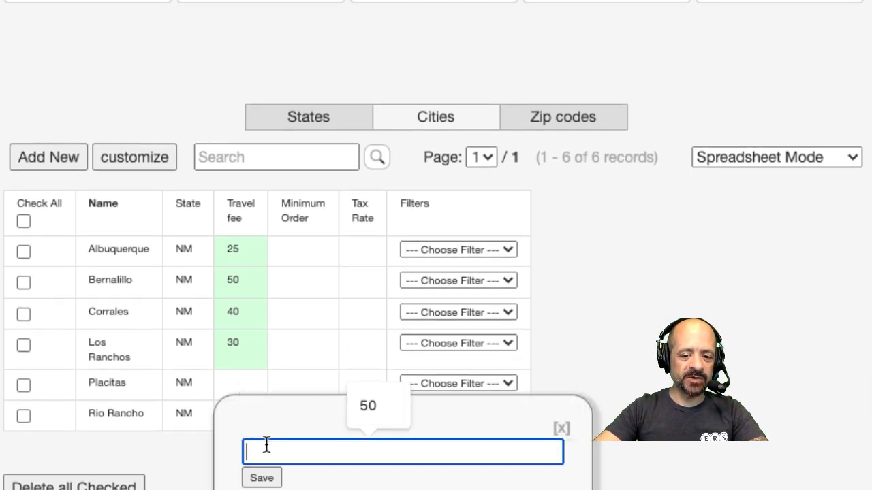
type("50")
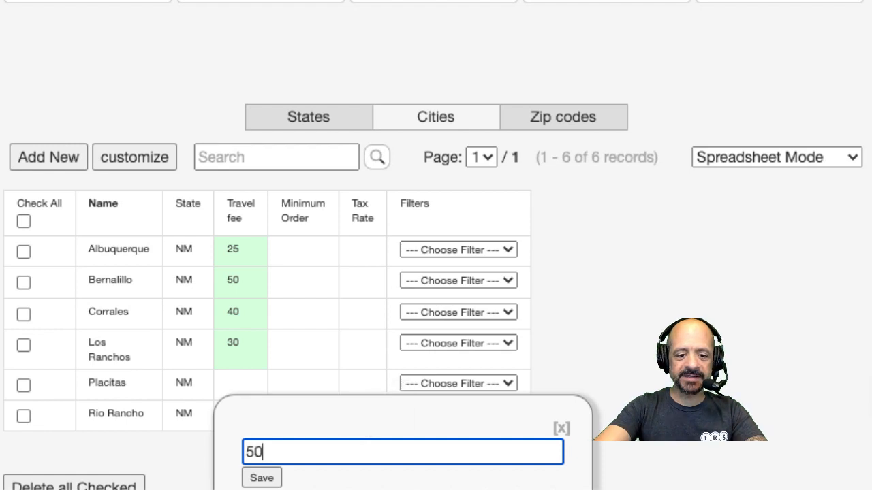
left_click(266, 478)
left_click(228, 414)
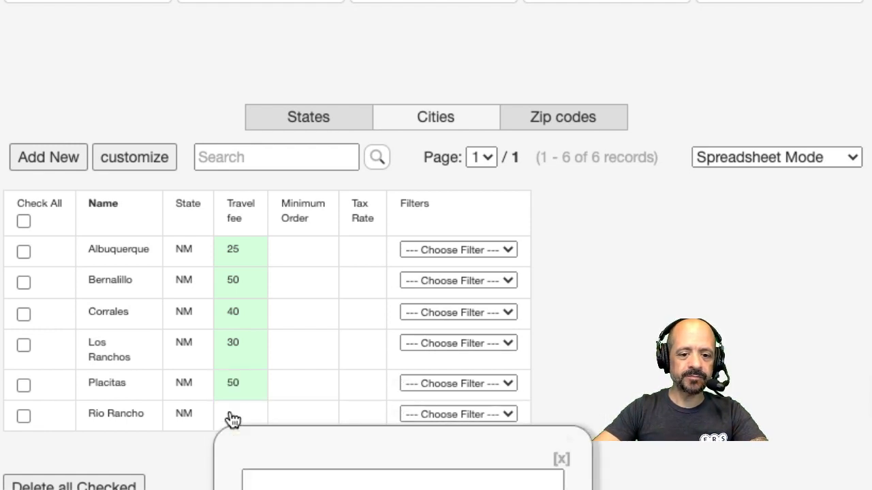
scroll(229, 409, "down", 5)
left_click(278, 144)
type("40")
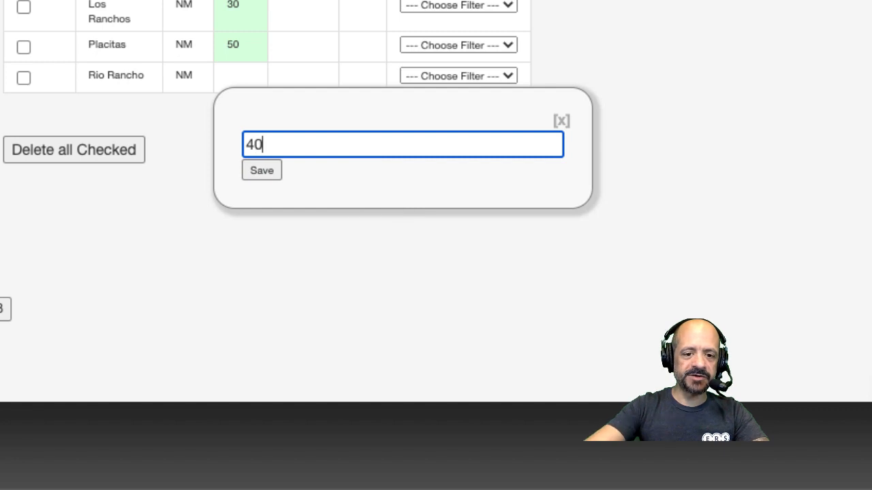
left_click(266, 171)
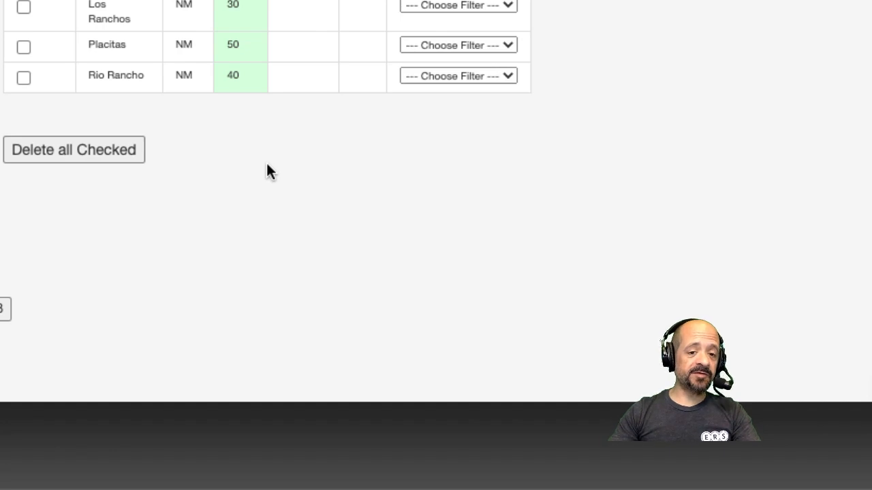
Open the service area's zip code list, sort it by city and find the Albuquerque zip codes
scroll(266, 170, "up", 5)
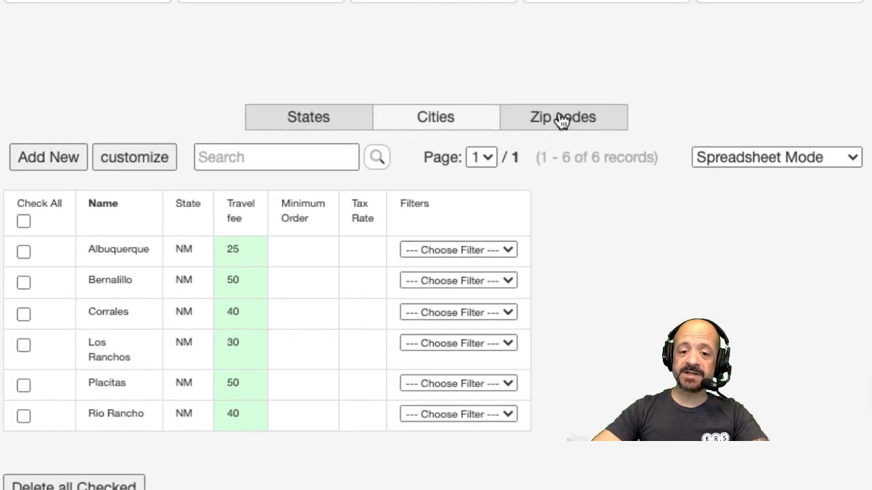
left_click(561, 120)
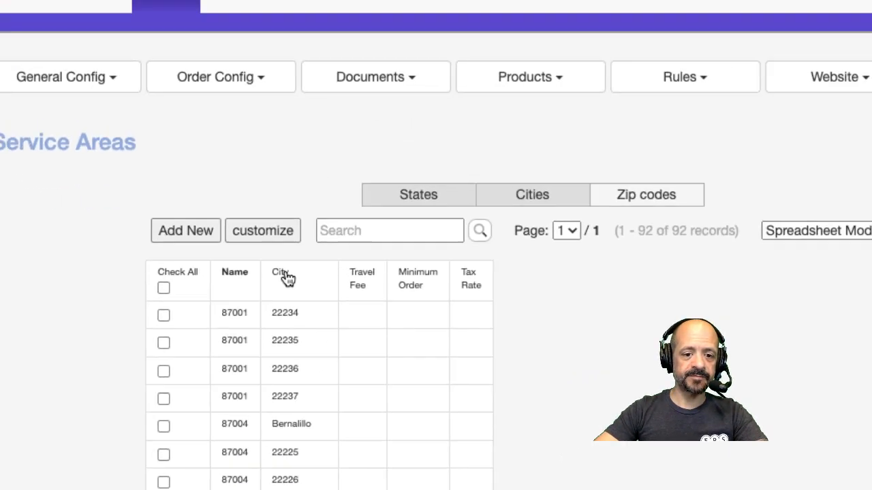
left_click(327, 217)
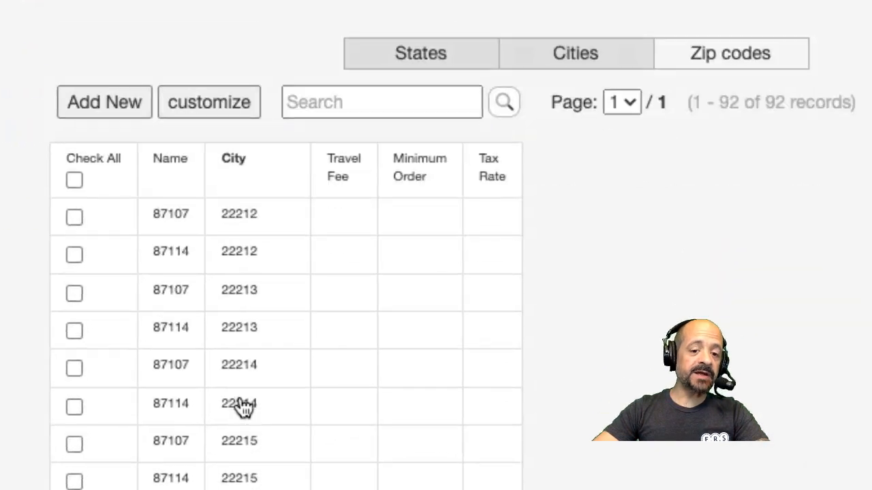
scroll(243, 407, "down", 14)
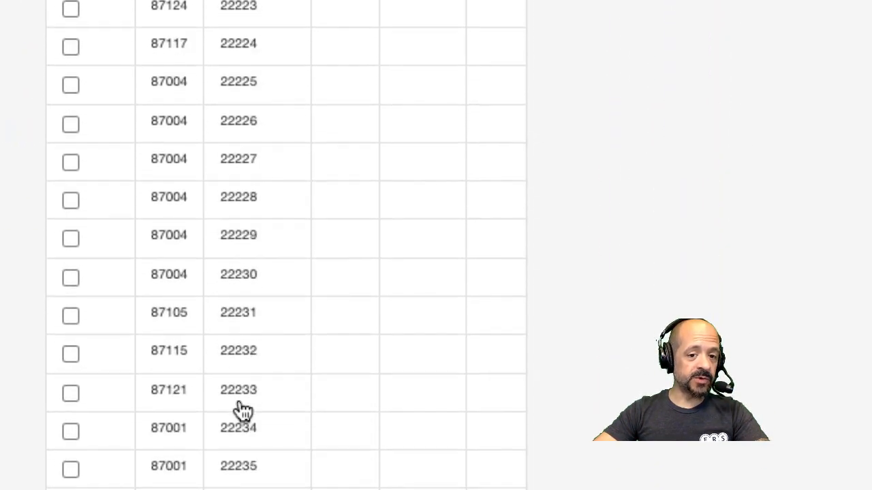
scroll(243, 409, "down", 7)
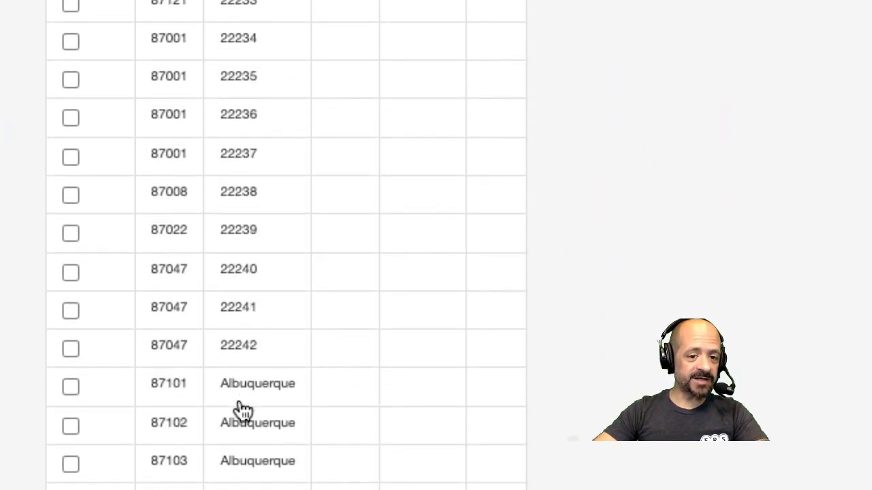
scroll(244, 409, "down", 5)
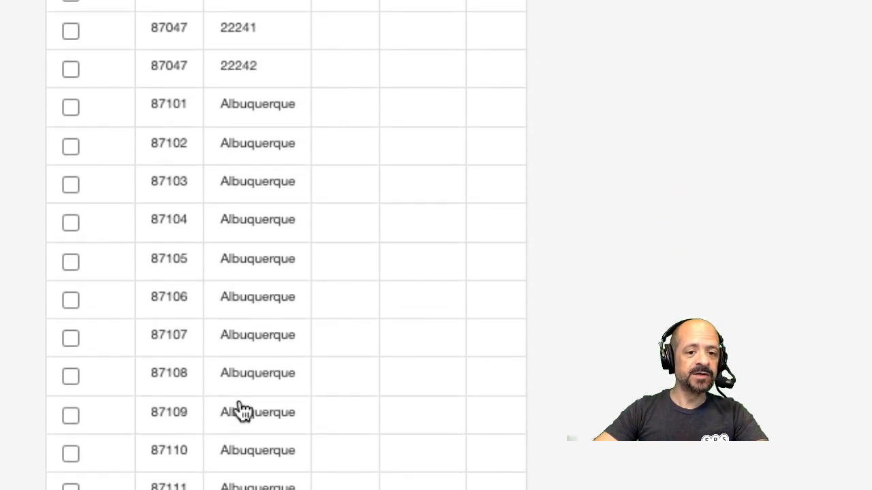
Set the travel fee to 30 for the Albuquerque zip codes 87105 and 87120
left_click(346, 270)
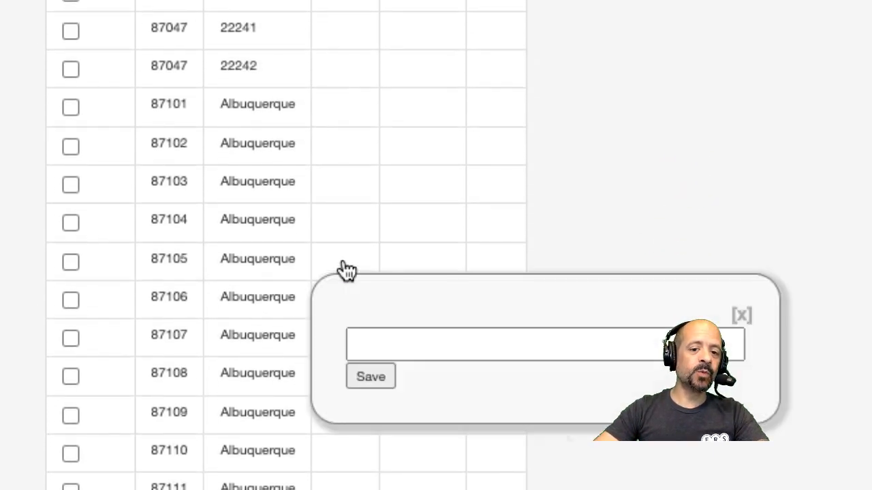
left_click(373, 339)
type("30")
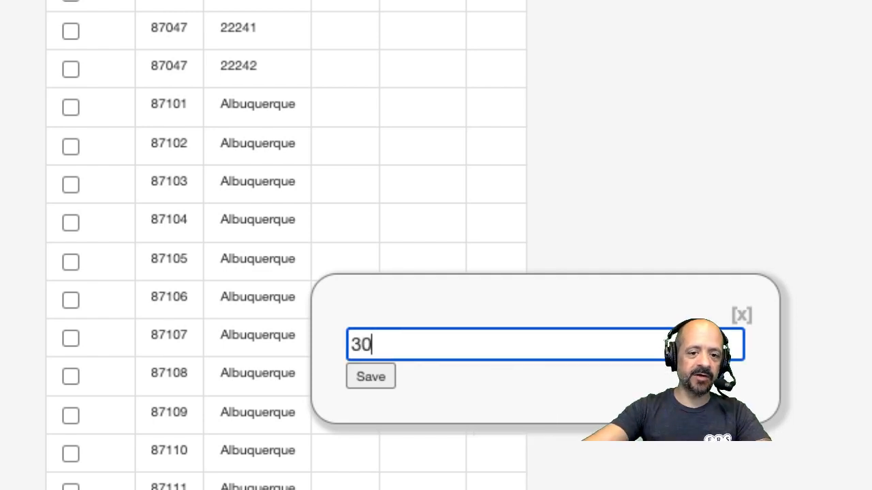
left_click(364, 379)
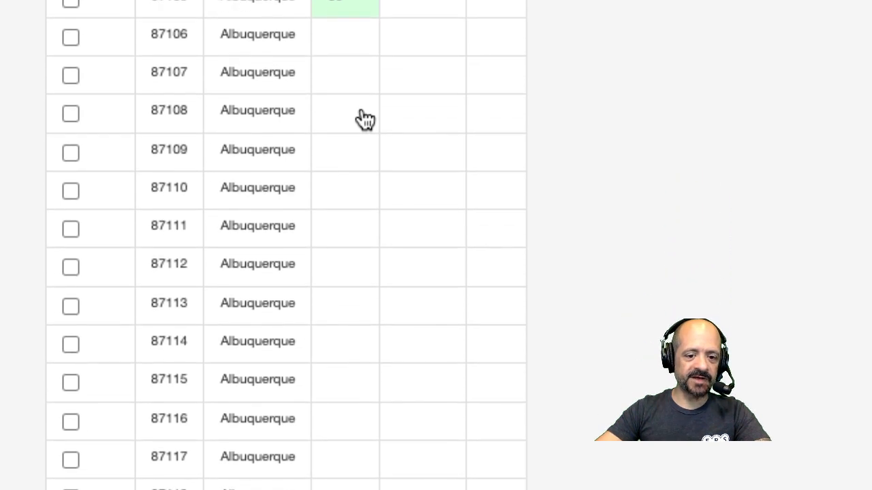
scroll(365, 120, "down", 3)
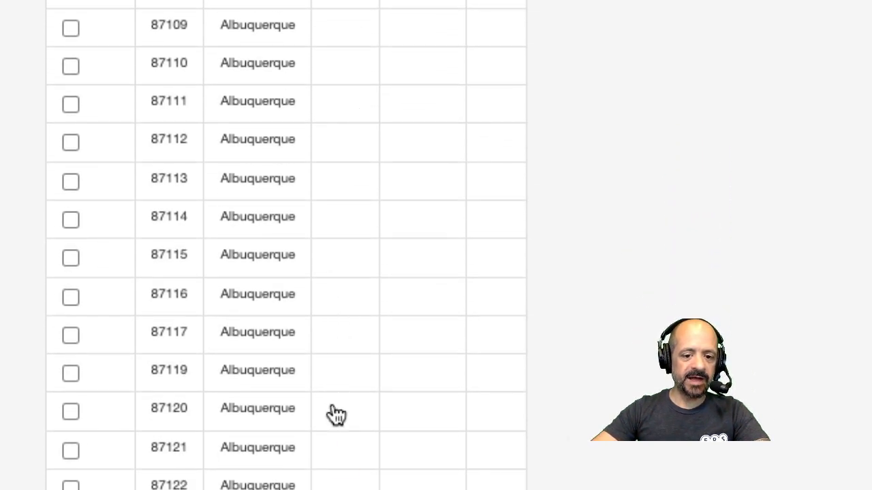
left_click(335, 414)
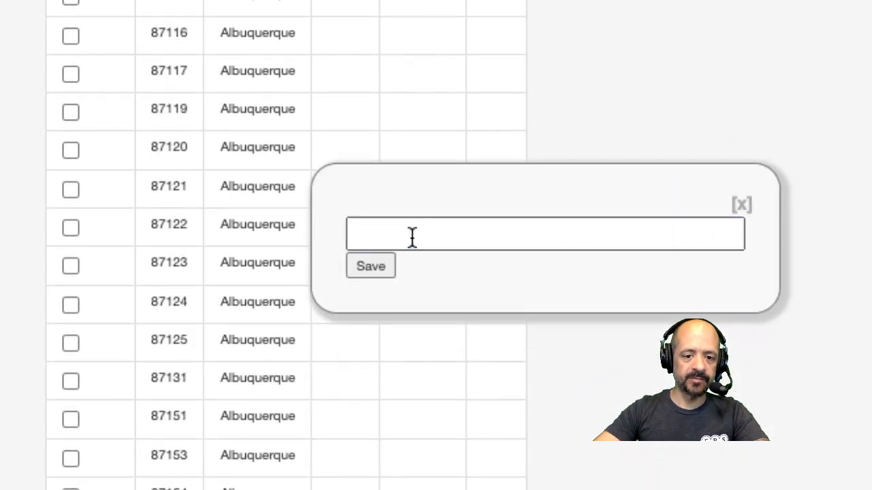
left_click(412, 237)
type("30")
left_click(365, 271)
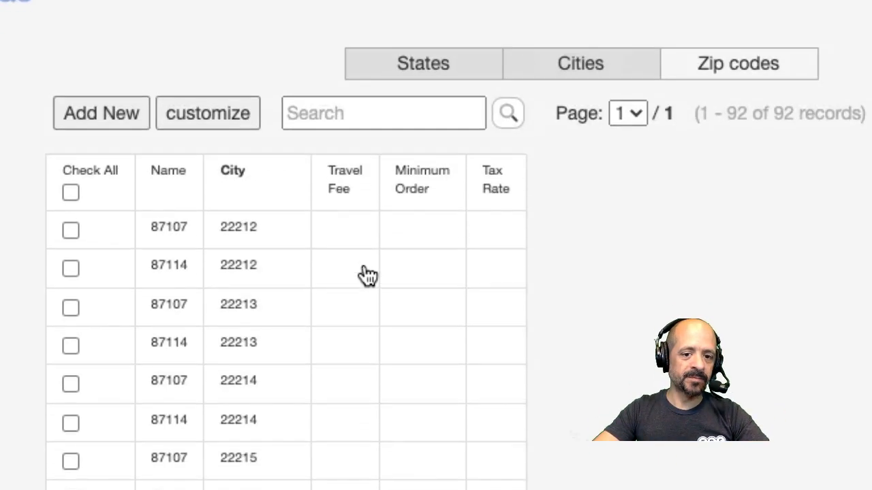
Return to the service area's city list and set the minimum order to 300 for Bernalillo and Placitas
left_click(579, 62)
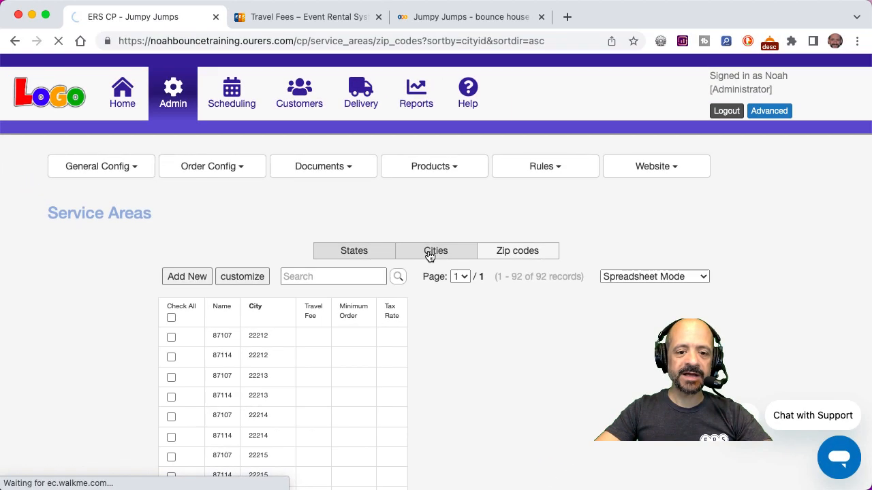
left_click(436, 245)
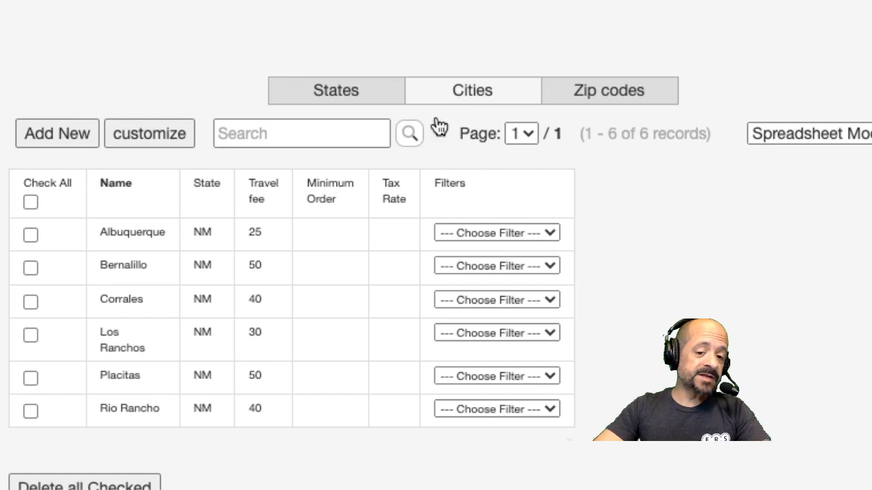
left_click(321, 275)
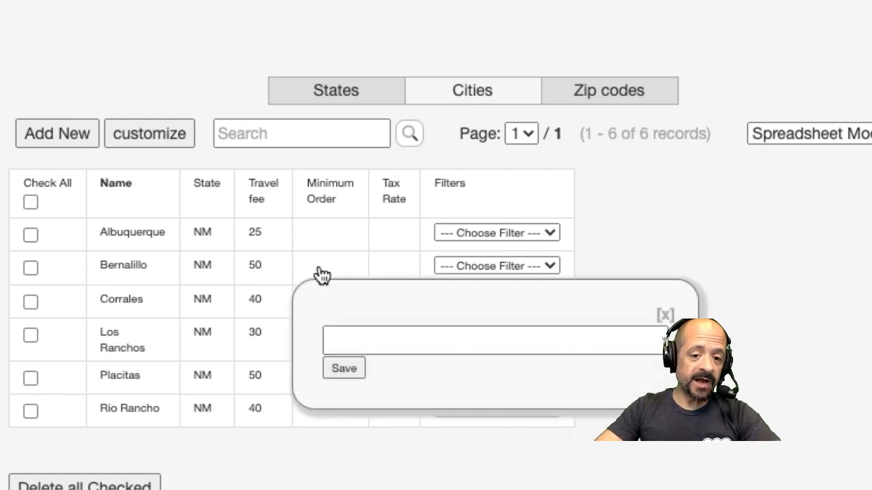
left_click(355, 335)
type("300")
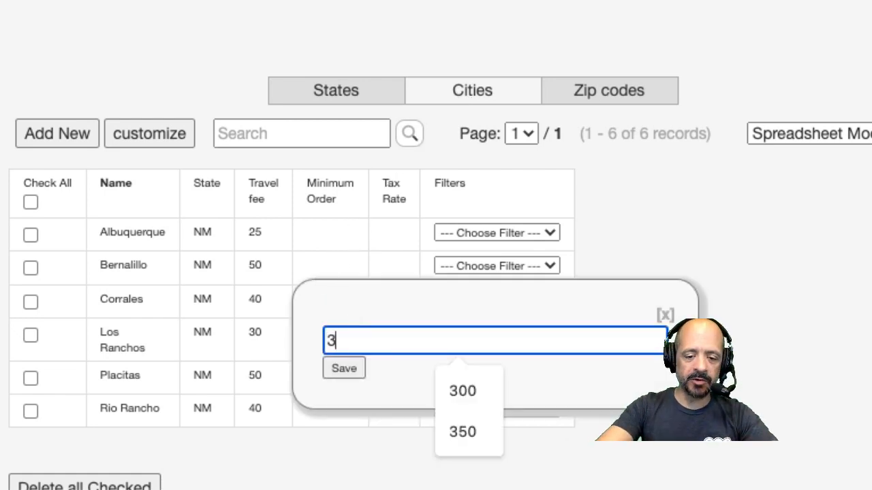
left_click(346, 369)
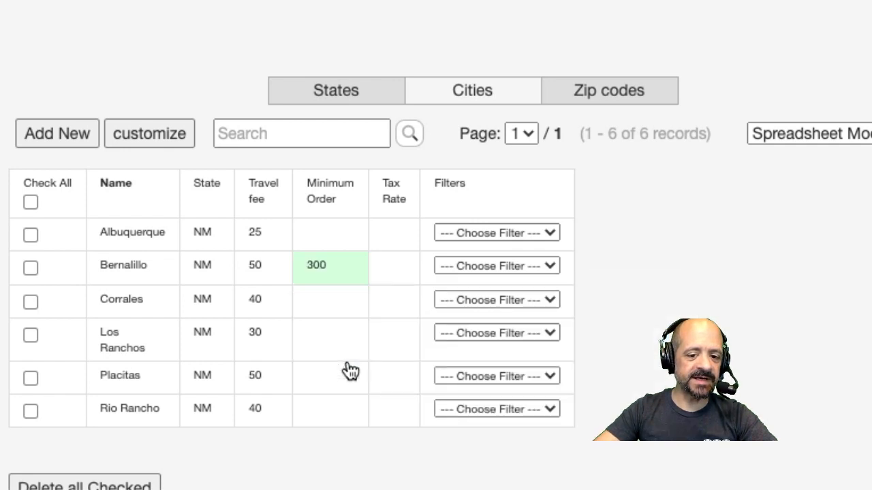
left_click(326, 381)
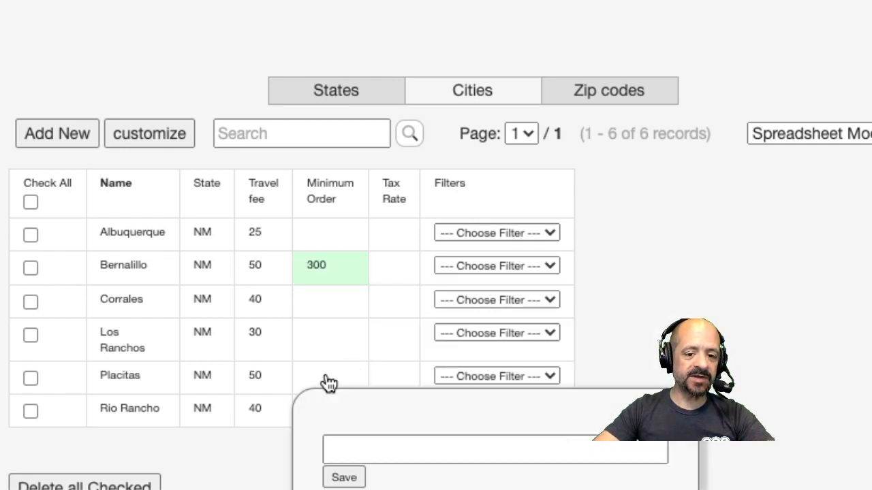
left_click(350, 446)
type("300")
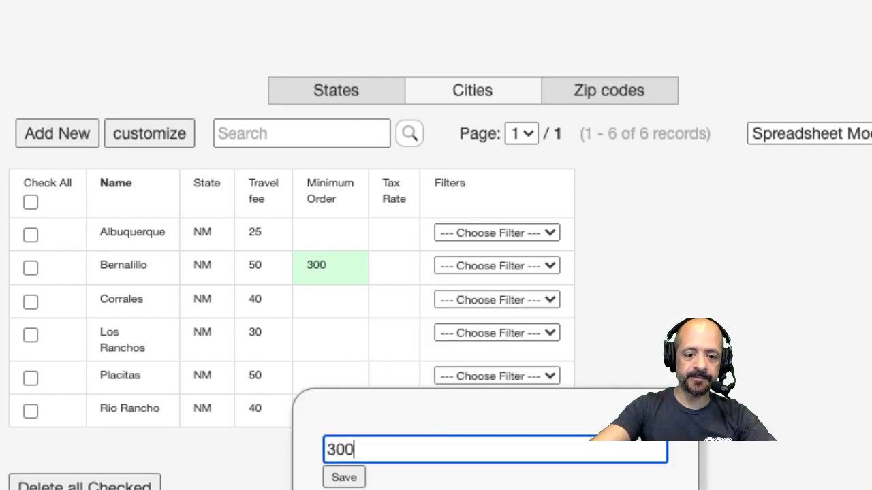
left_click(342, 476)
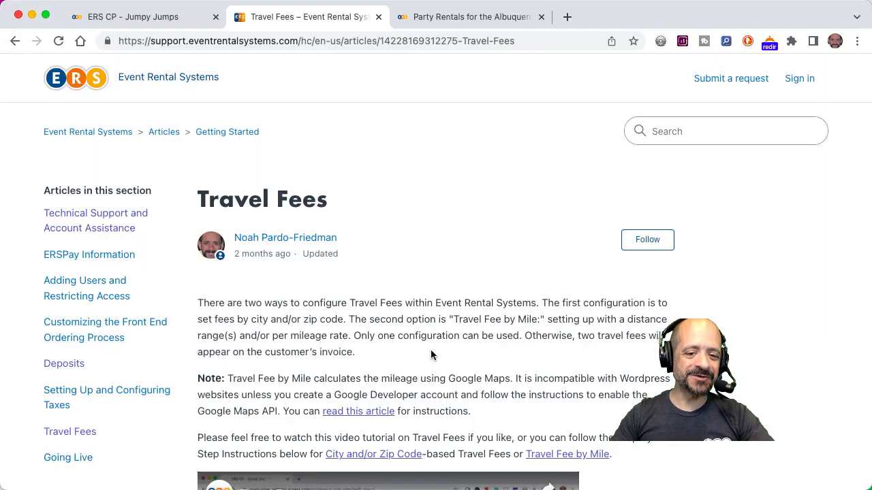
Switch to the help center's Travel Fees article and view its Travel Fee by Mile instructions
scroll(431, 349, "down", 3)
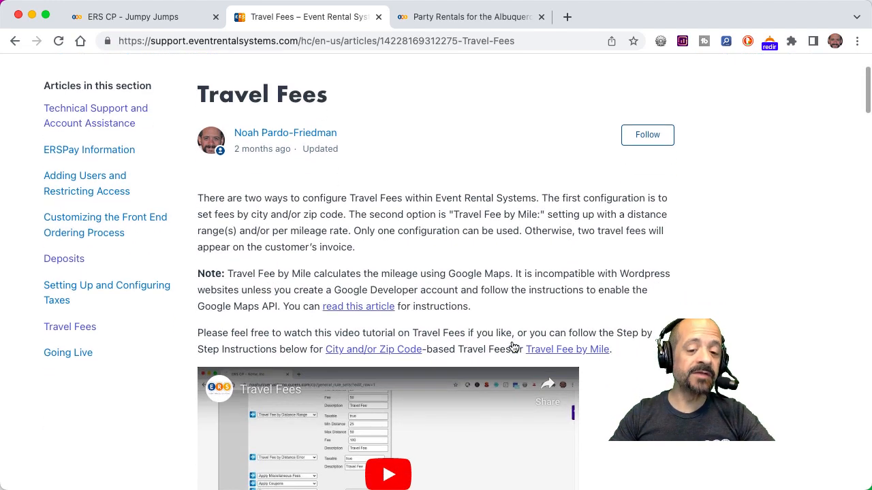
left_click(553, 348)
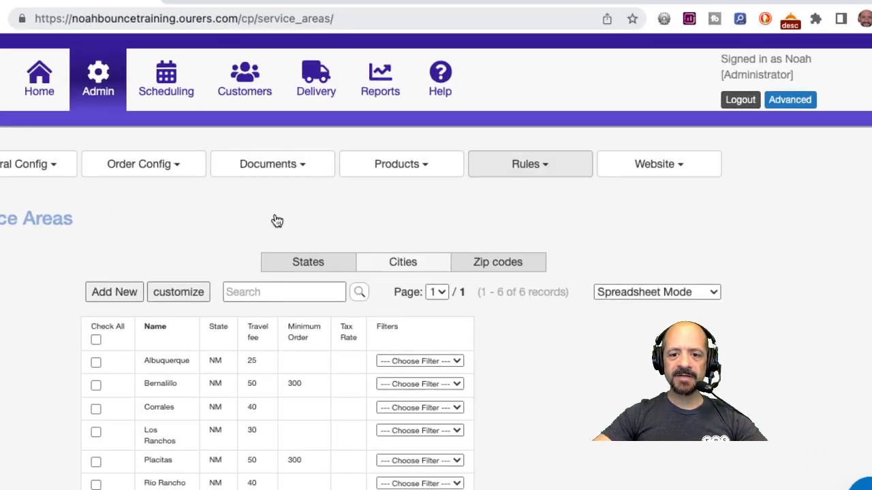
Return to the control panel, open the Availability Rule Sets and examine the rule set containing the closure dates and messages
left_click(532, 171)
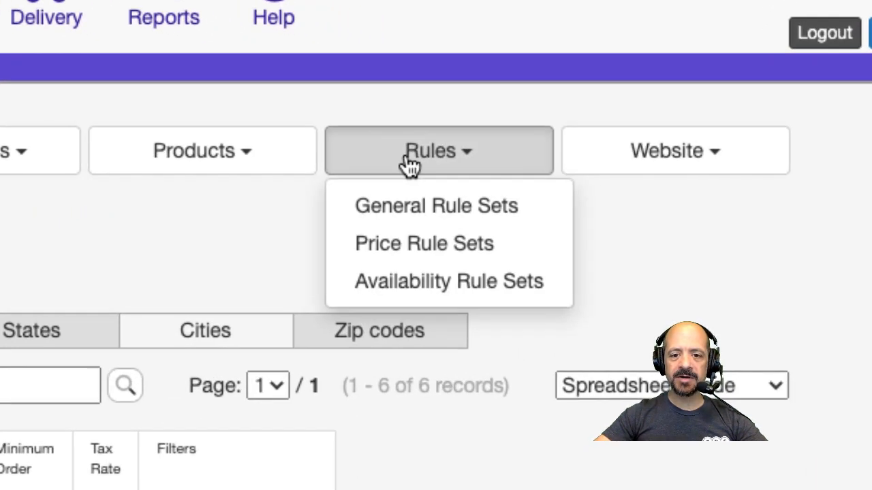
left_click(399, 282)
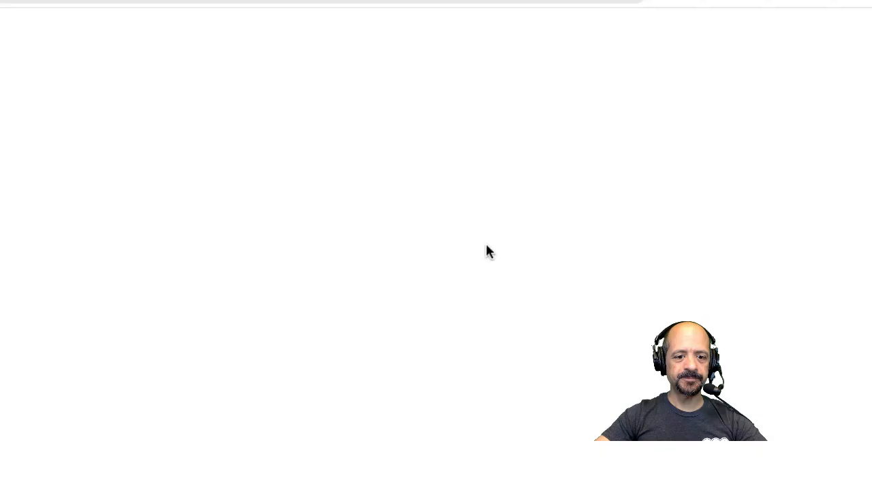
scroll(526, 232, "down", 15)
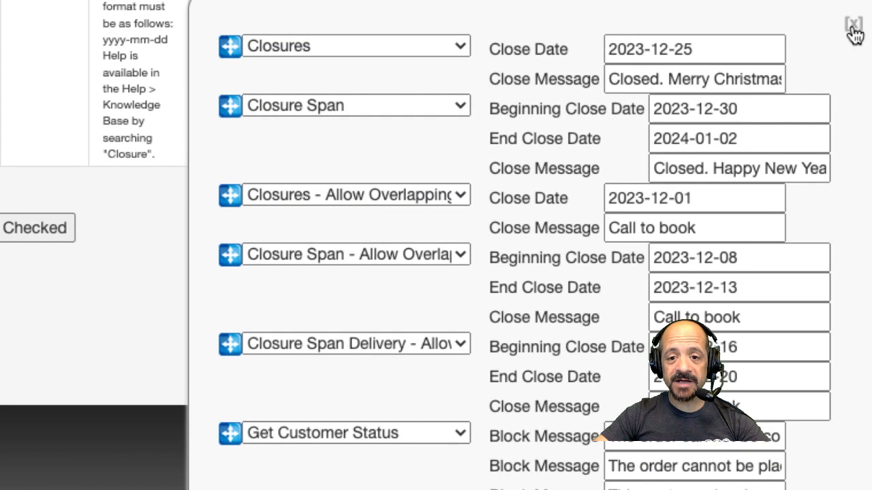
Close the open rule set, try the Enforce Minimum Order rule under General Availability, clear it and close without saving
left_click(851, 29)
scroll(690, 141, "up", 6)
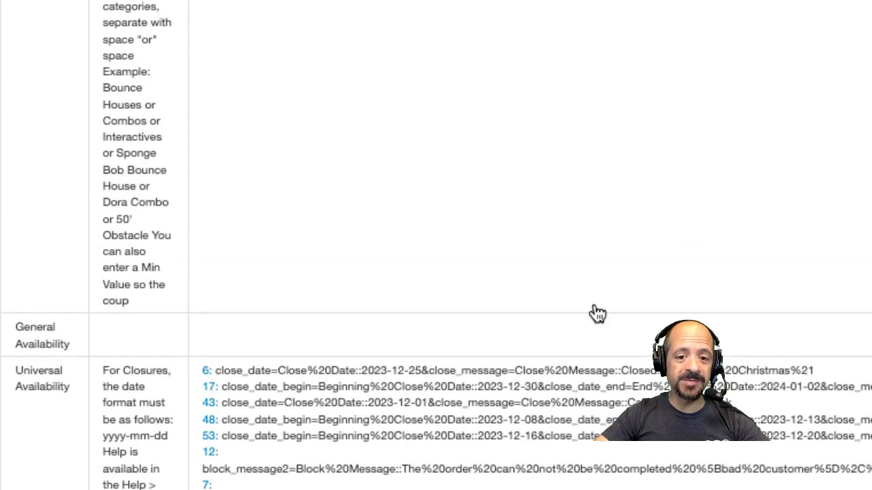
left_click(578, 332)
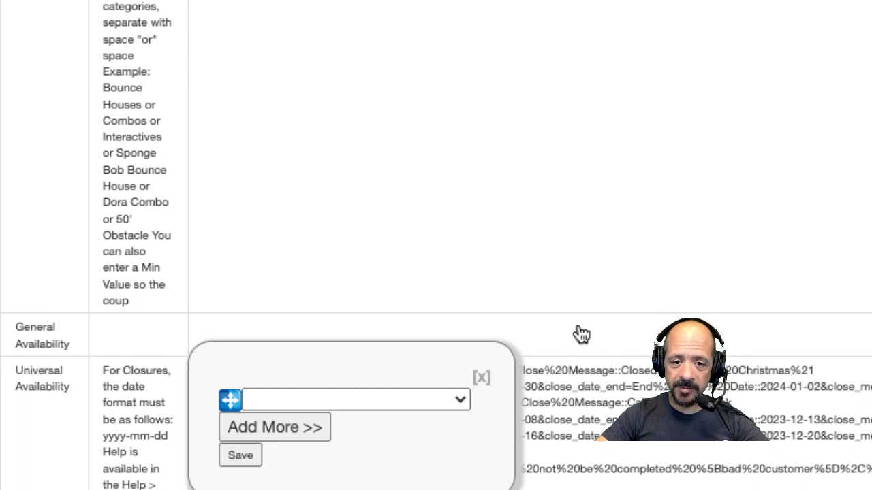
left_click(425, 401)
scroll(425, 405, "down", 5)
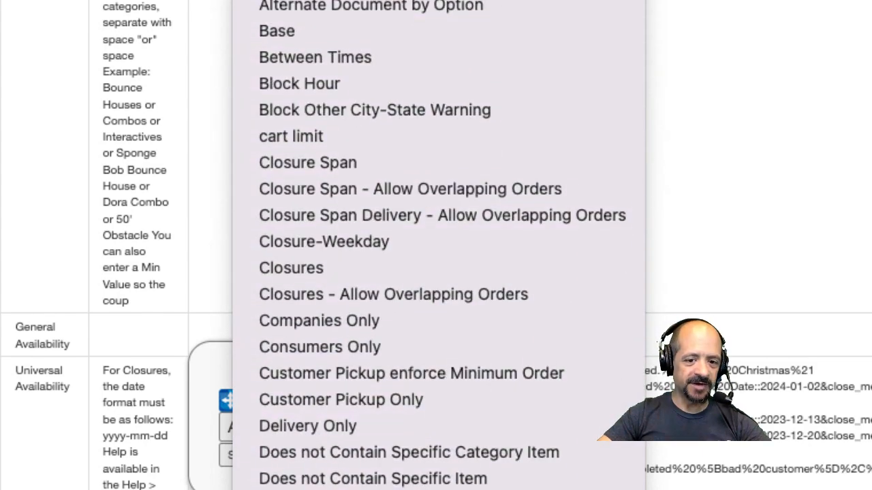
left_click(381, 489)
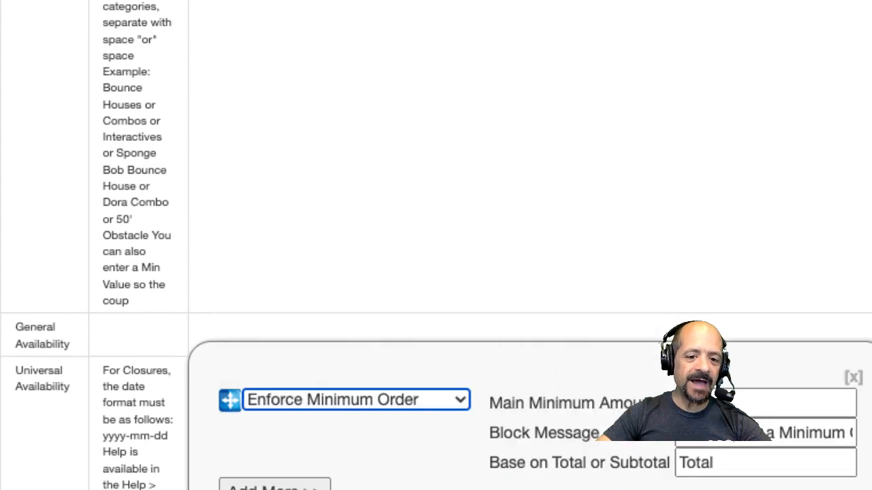
left_click(440, 400)
scroll(469, 287, "up", 3)
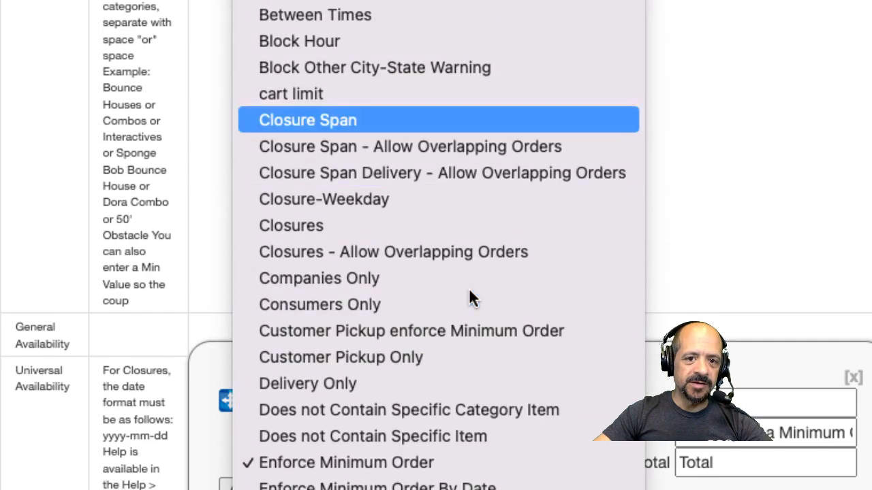
left_click(463, 2)
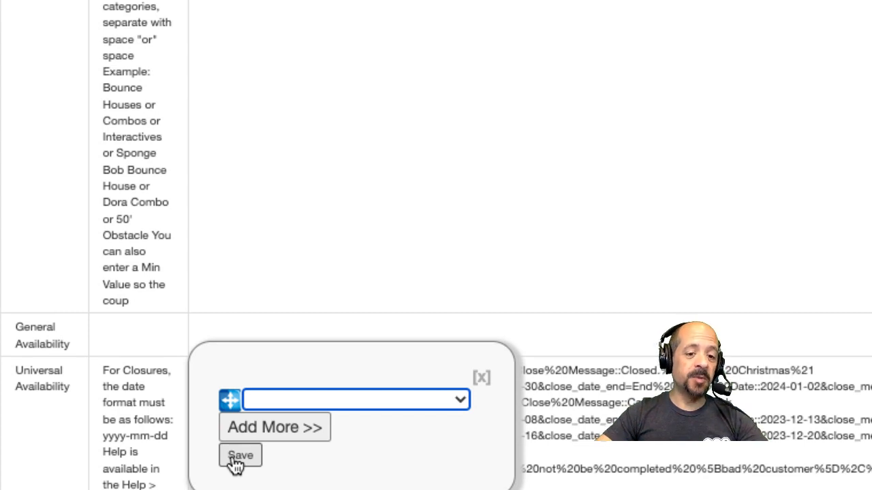
left_click(482, 378)
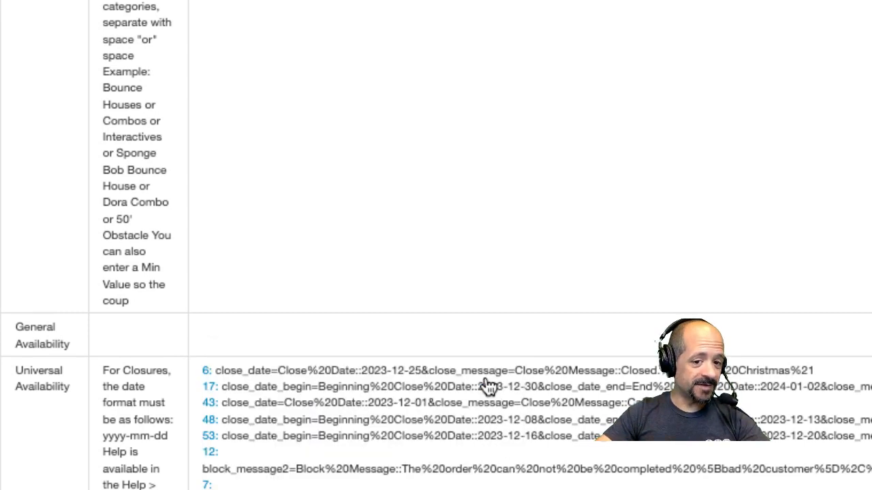
Open the Universal Availability rules and examine the Enforce Minimum Order rule's amount and block message
scroll(487, 386, "down", 3)
left_click(440, 334)
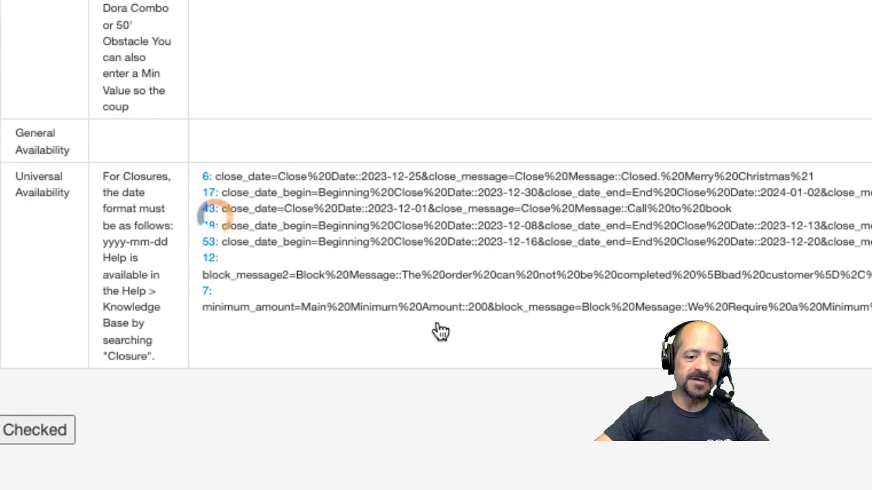
scroll(493, 318, "down", 6)
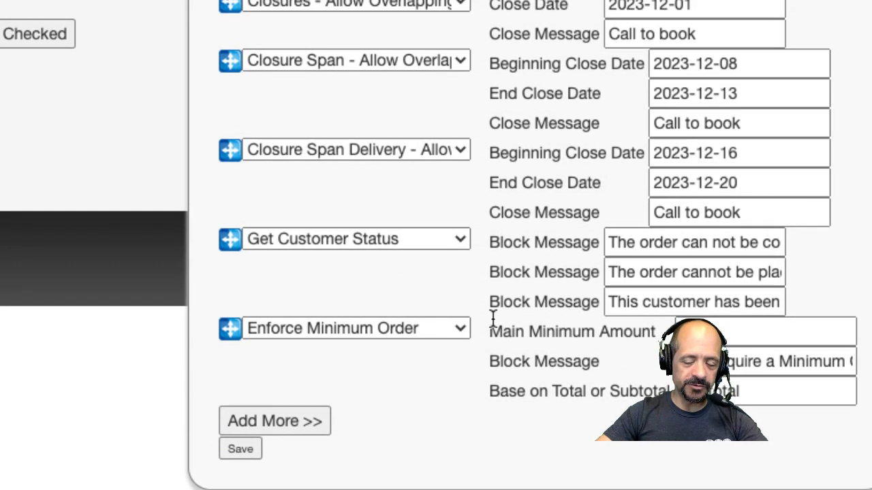
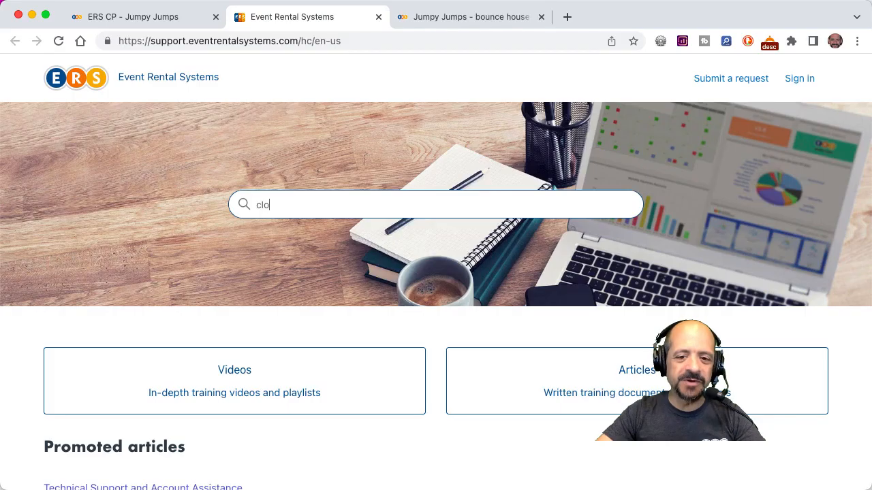
Search the help center for "closure" and view the Closures article's instructions
type("sure")
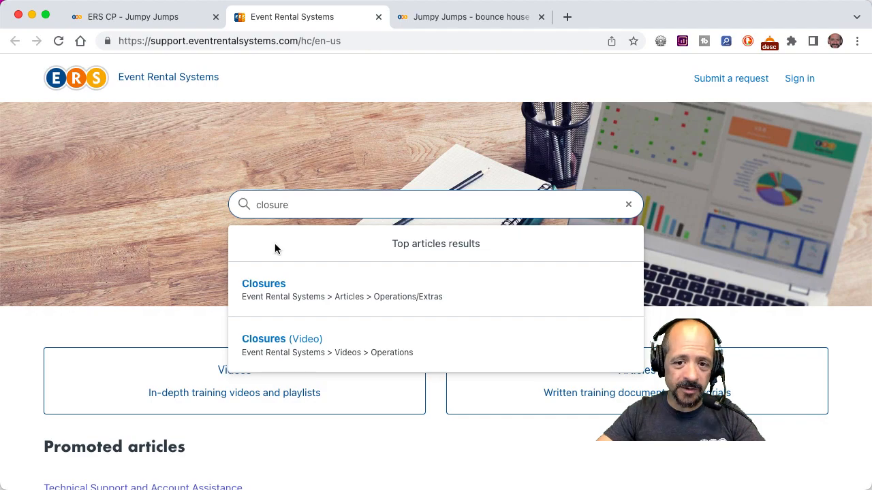
left_click(270, 283)
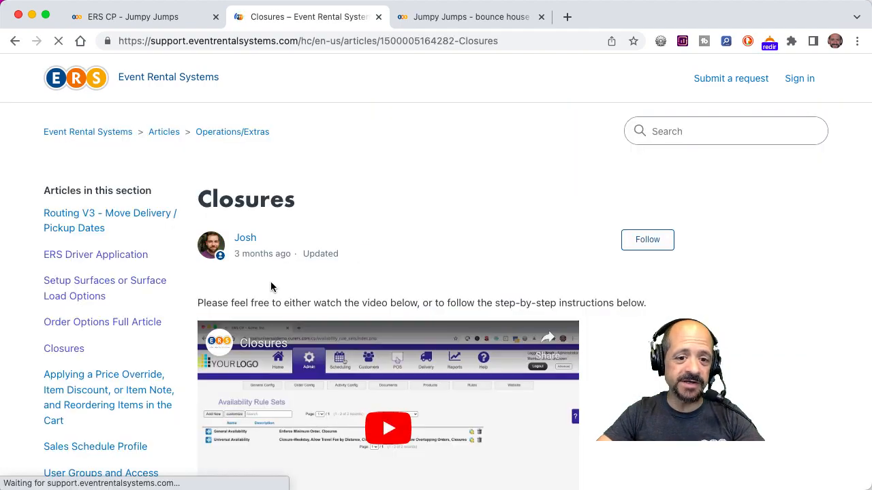
scroll(270, 287, "down", 10)
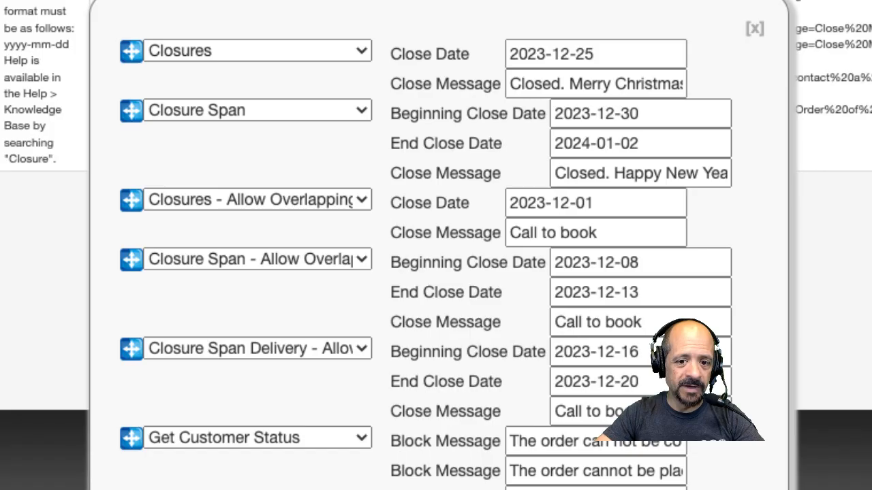
Return to the control panel, close the Universal Availability rules without saving and open the General Rule Sets
left_click(754, 29)
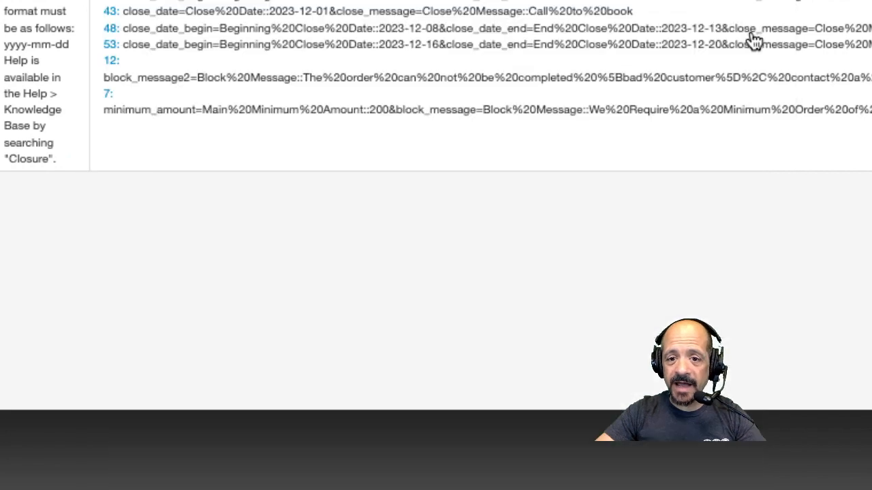
scroll(750, 38, "up", 15)
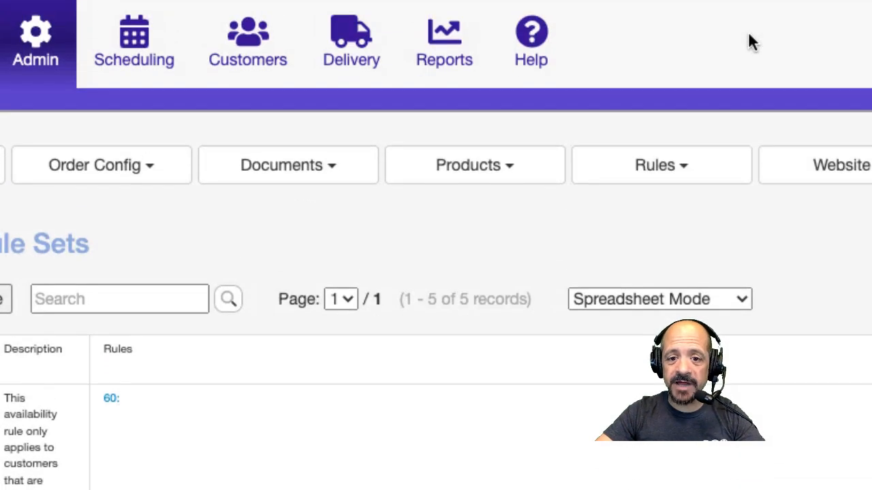
left_click(673, 146)
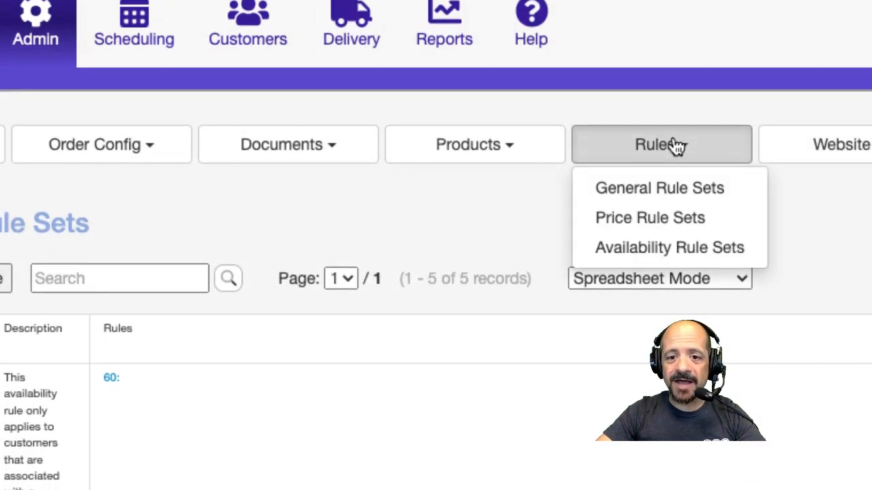
left_click(651, 189)
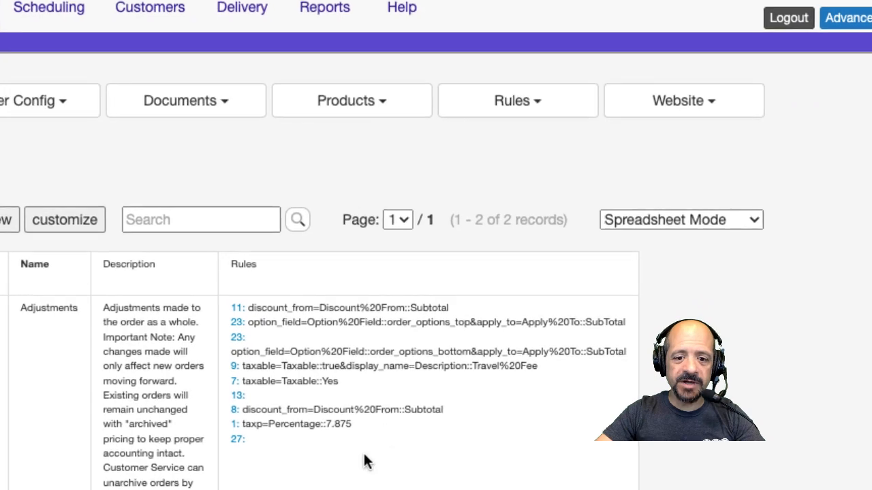
Examine the Adjustments rules, including the Tax rule's percentage, and close them without saving
left_click(365, 461)
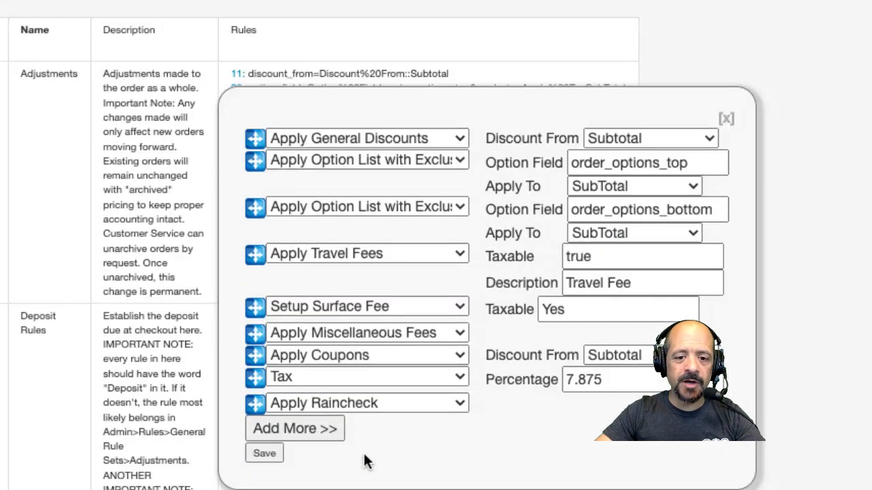
scroll(364, 462, "down", 4)
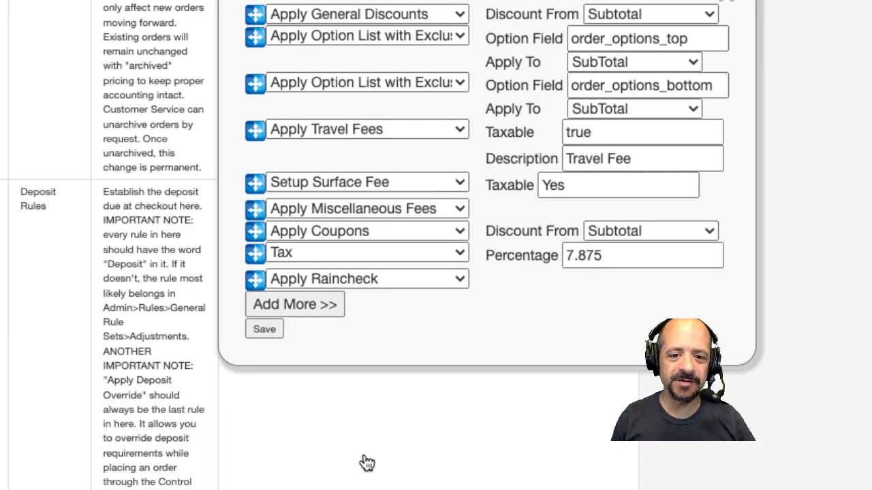
left_click(632, 255)
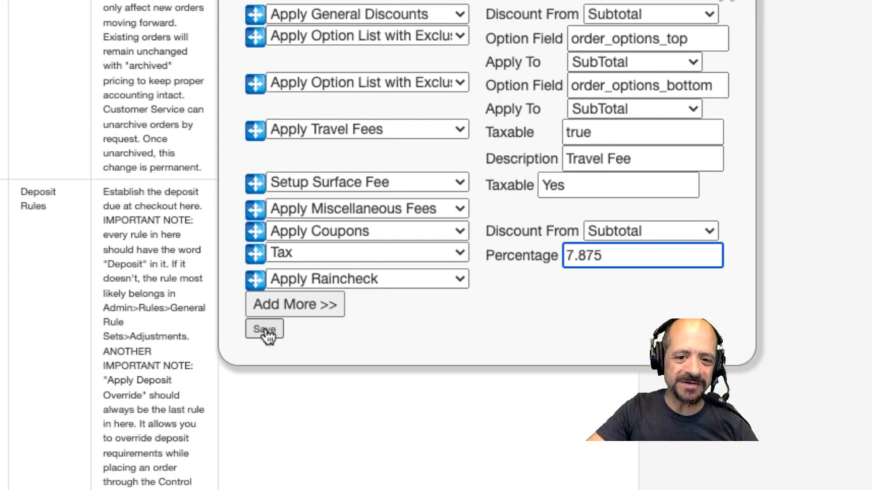
scroll(711, 27, "up", 1)
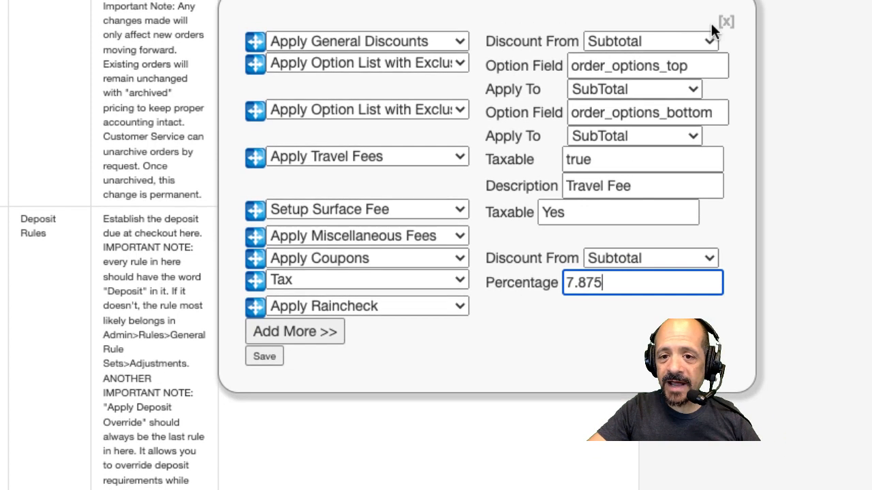
left_click(726, 23)
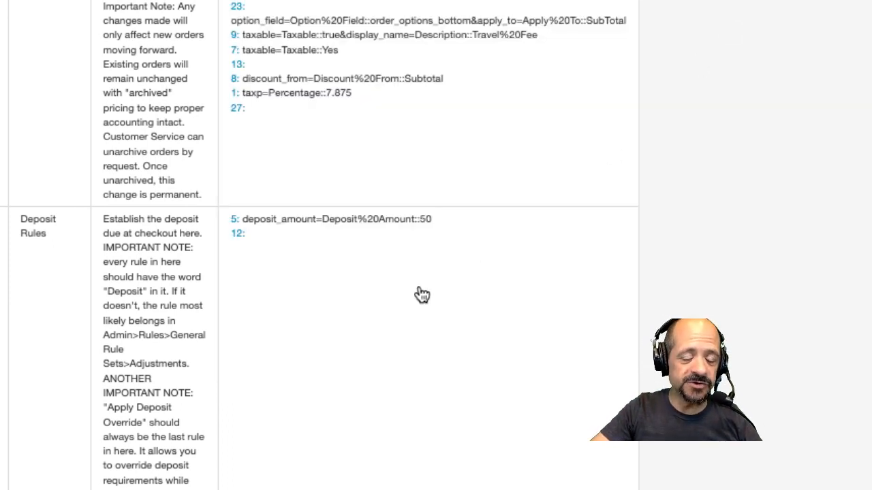
Open the Deposit Rules to view the rule choices, and look up the Deposits article in the help center by searching "deposit"
left_click(375, 320)
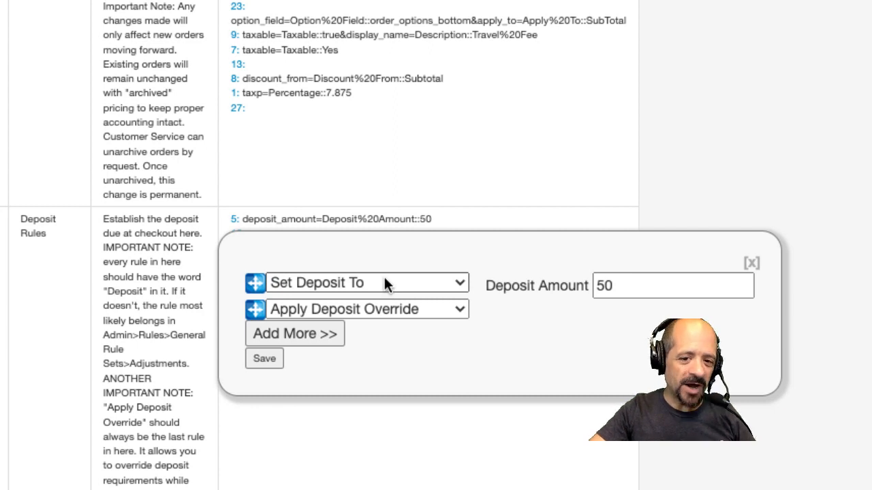
left_click(384, 283)
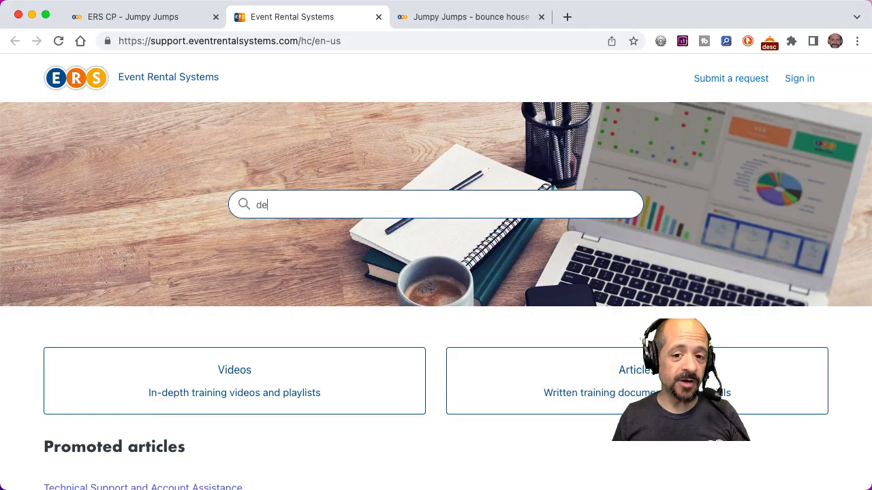
type("posit")
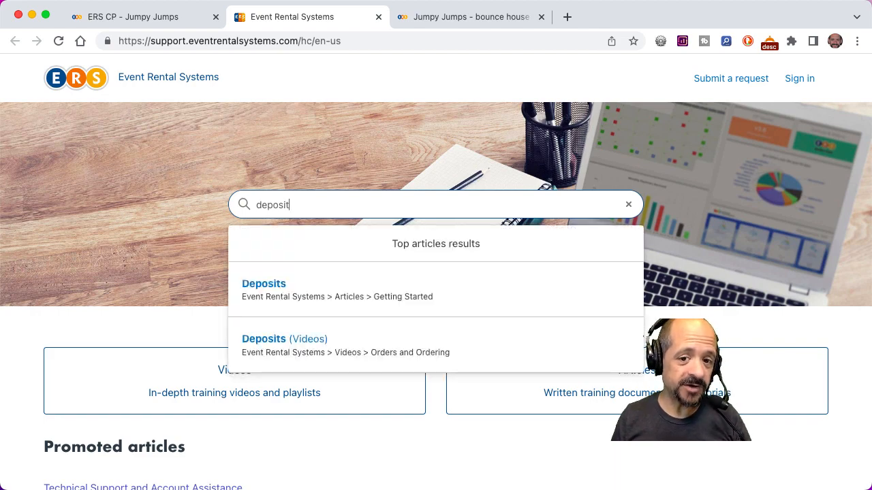
left_click(252, 286)
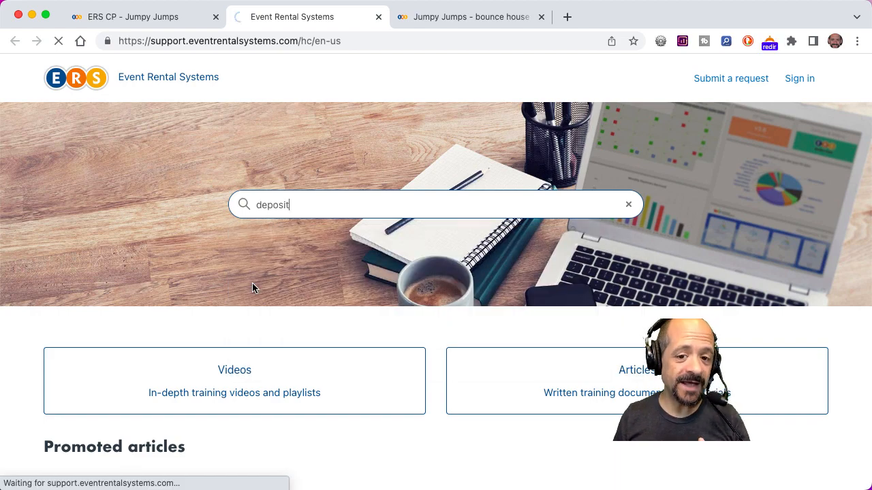
scroll(252, 288, "down", 1)
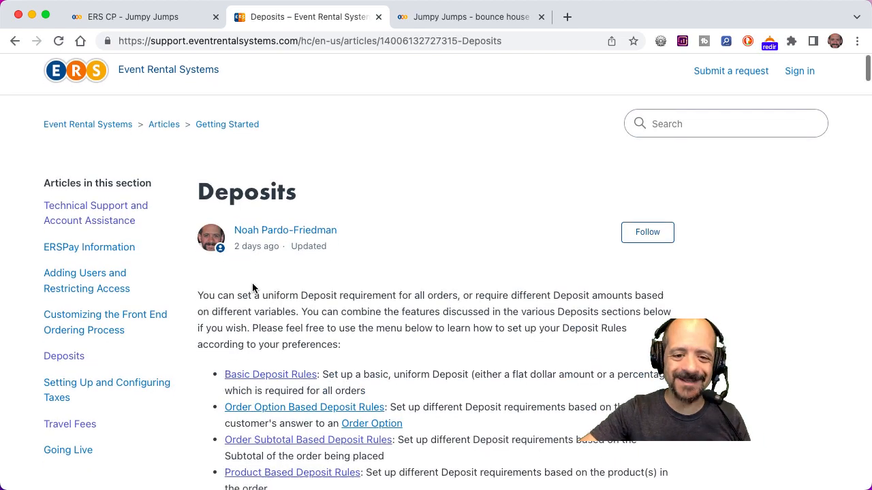
scroll(252, 288, "down", 10)
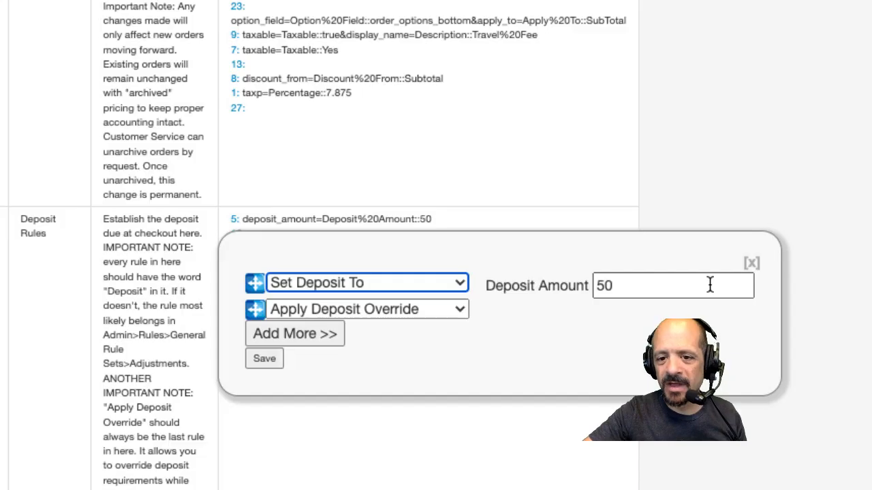
Return to the control panel, close the Deposit Rules without saving and switch the General Rule Sets list to Browse Mode
left_click(752, 263)
scroll(753, 259, "up", 5)
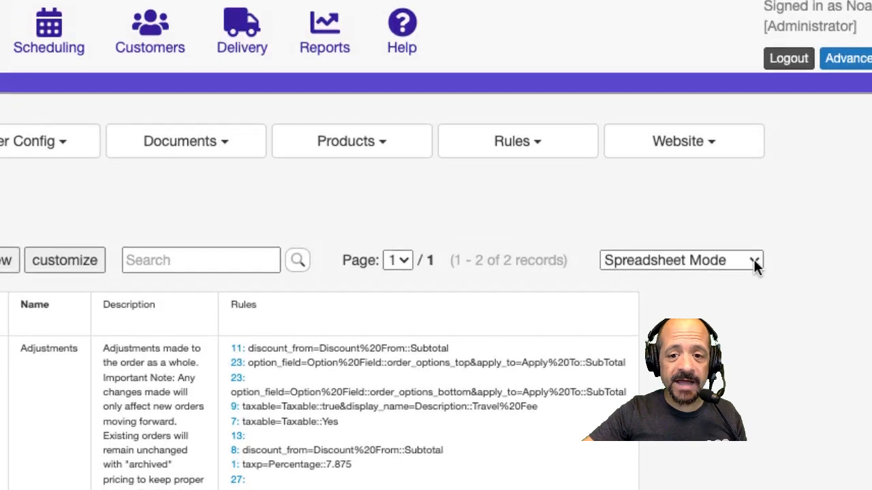
scroll(754, 263, "down", 1)
left_click(685, 249)
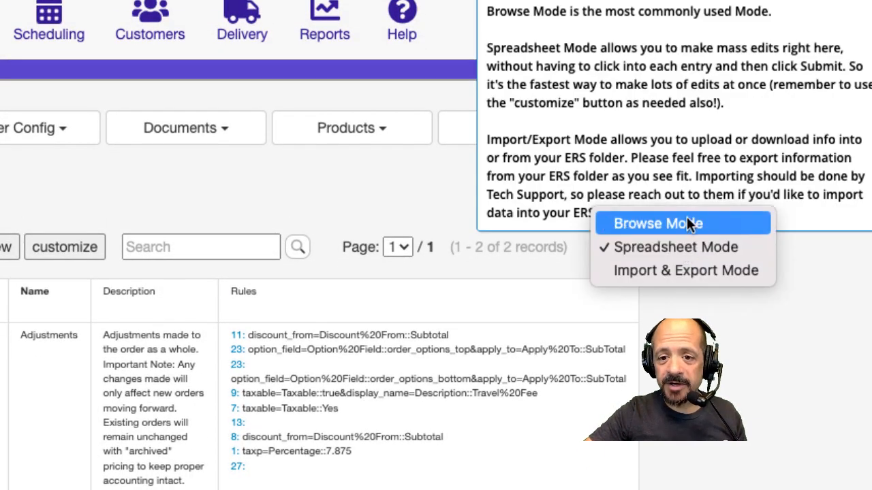
left_click(686, 218)
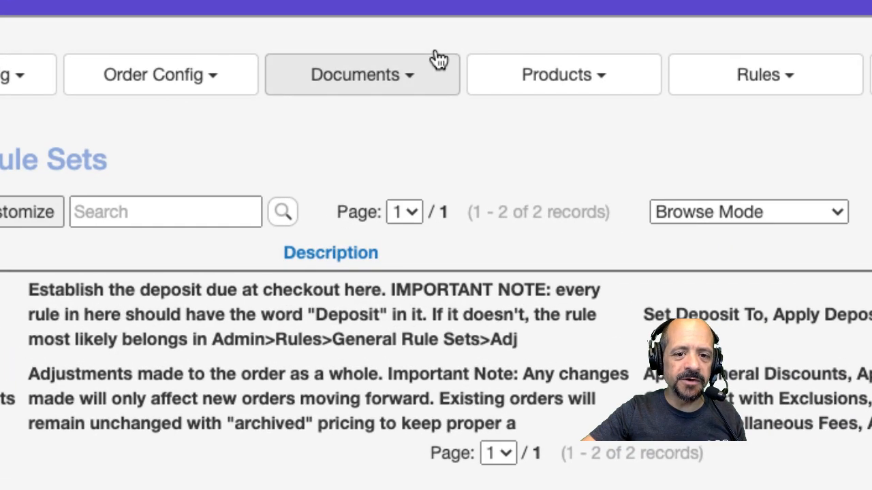
Go to the Automatic Messages and open the Pre-Rental Reminder Letter for editing
left_click(345, 161)
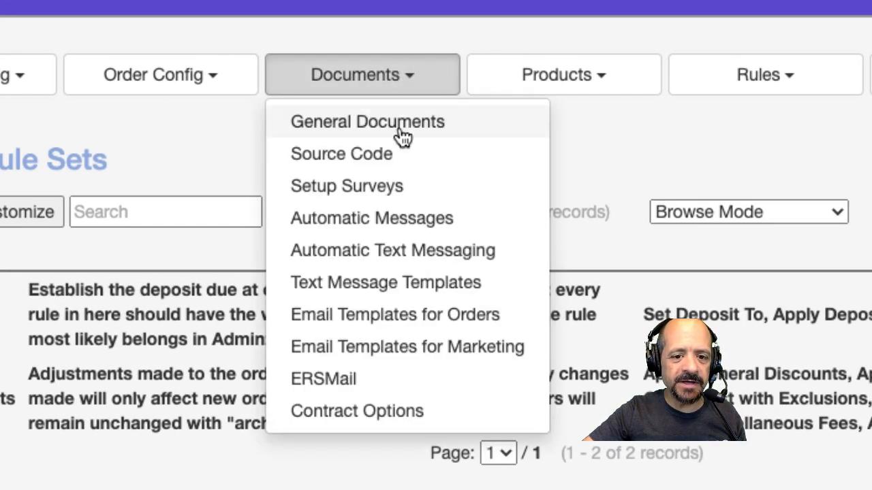
left_click(387, 219)
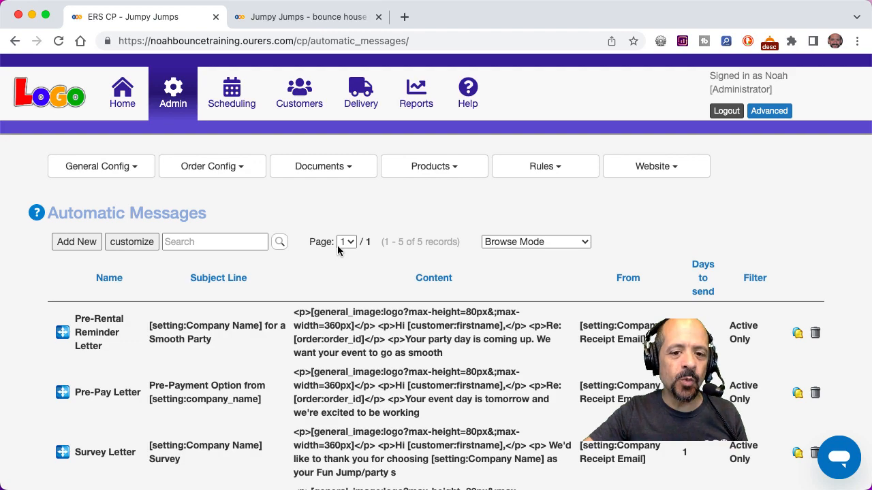
scroll(338, 249, "down", 5)
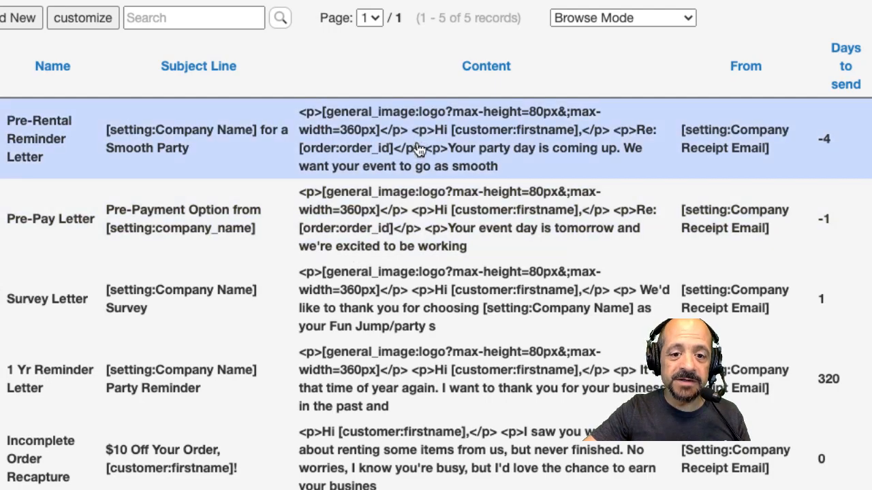
left_click(432, 136)
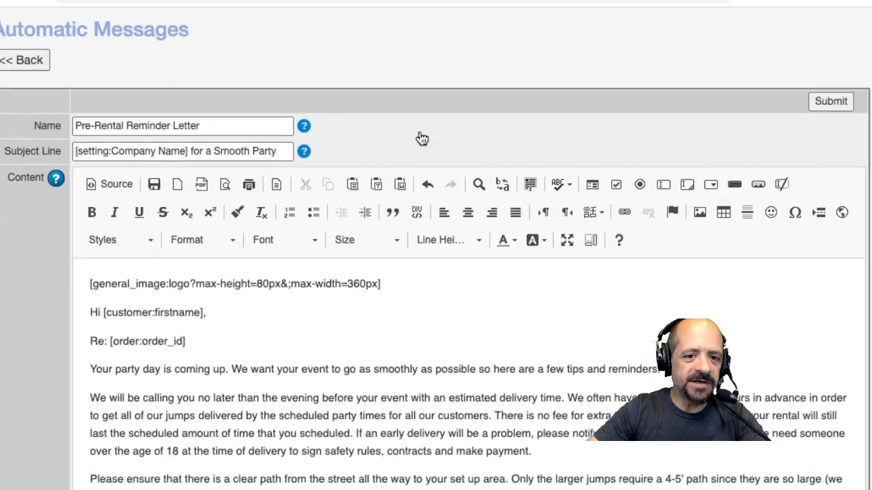
Switch the Pre-Rental Reminder Letter's content to its HTML source and back, and read the message through to its sending settings
scroll(422, 139, "down", 1)
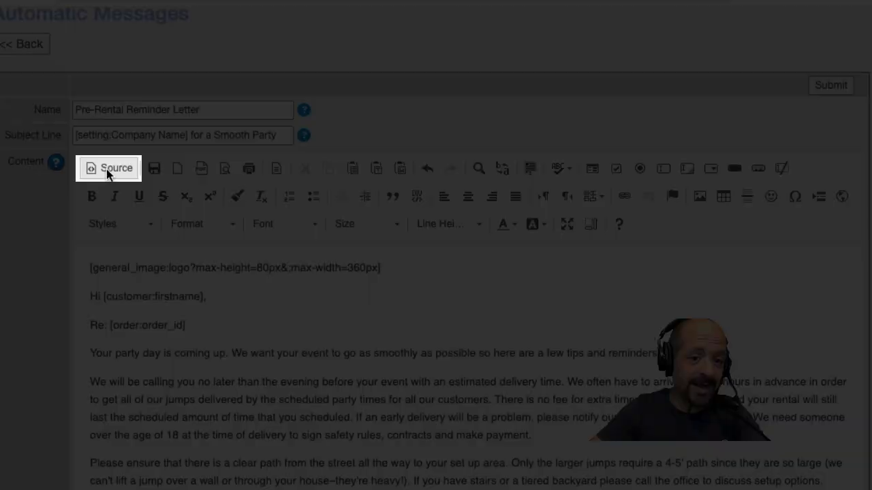
left_click(109, 169)
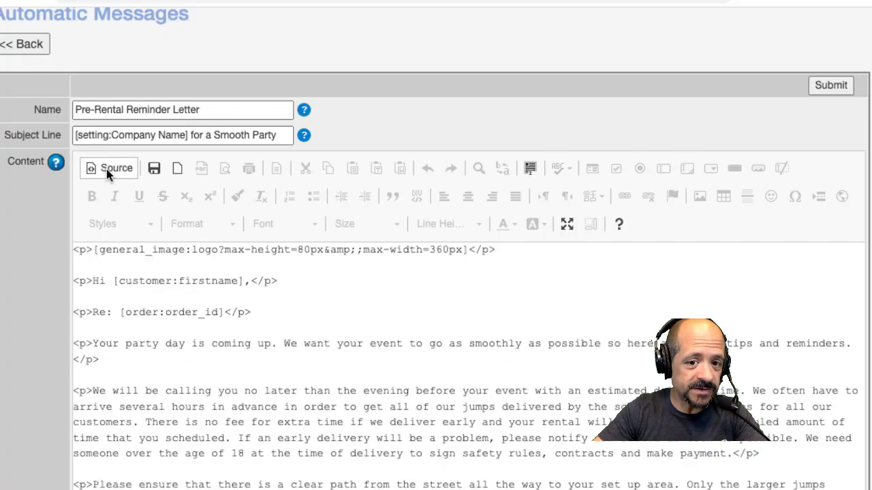
left_click(106, 169)
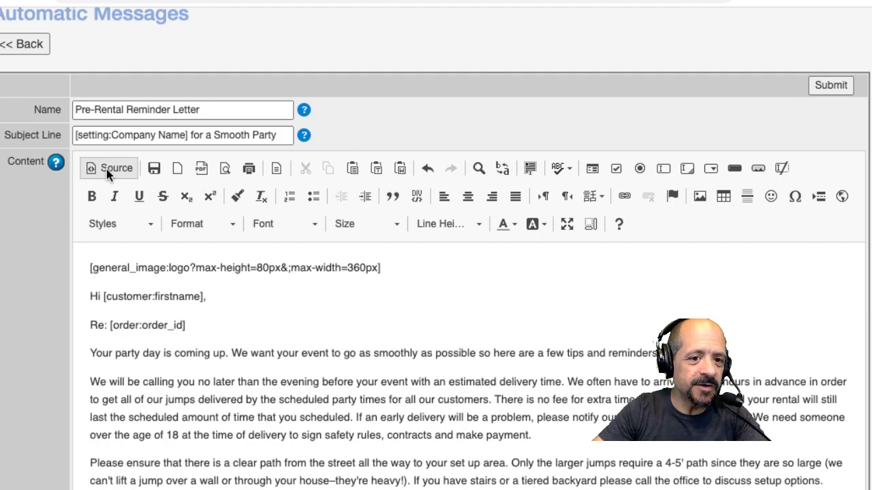
scroll(106, 169, "down", 5)
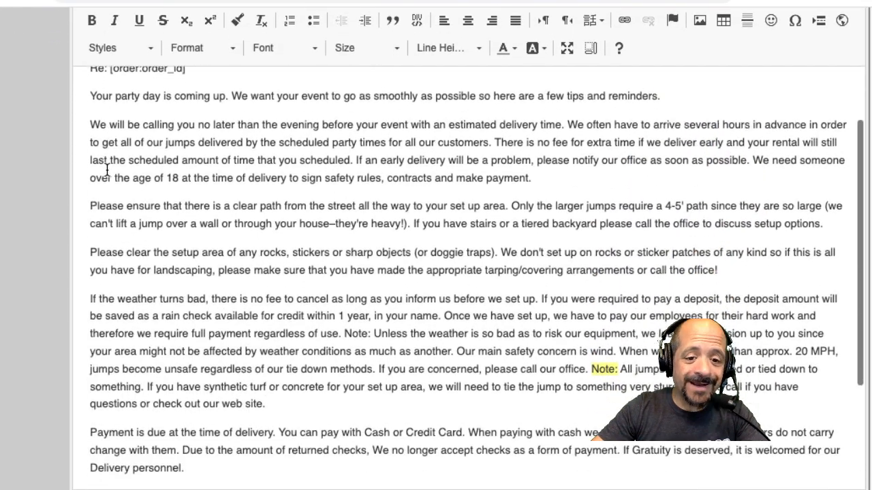
scroll(106, 169, "down", 3)
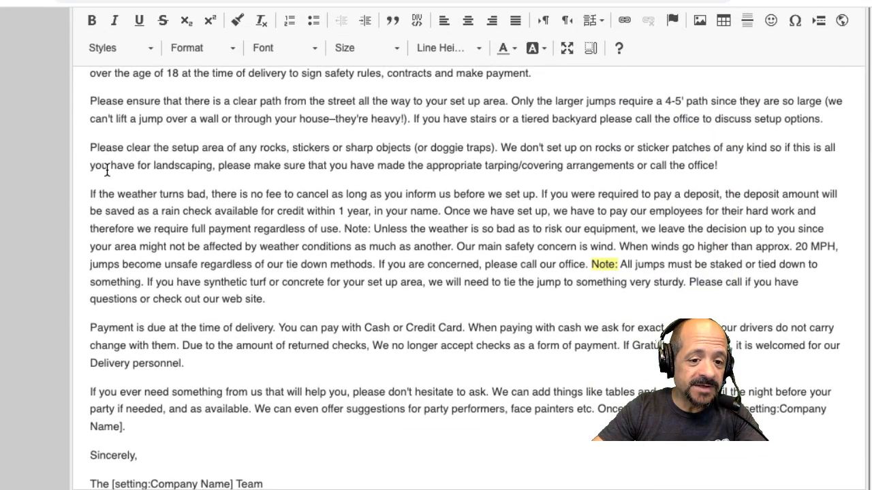
scroll(106, 169, "down", 10)
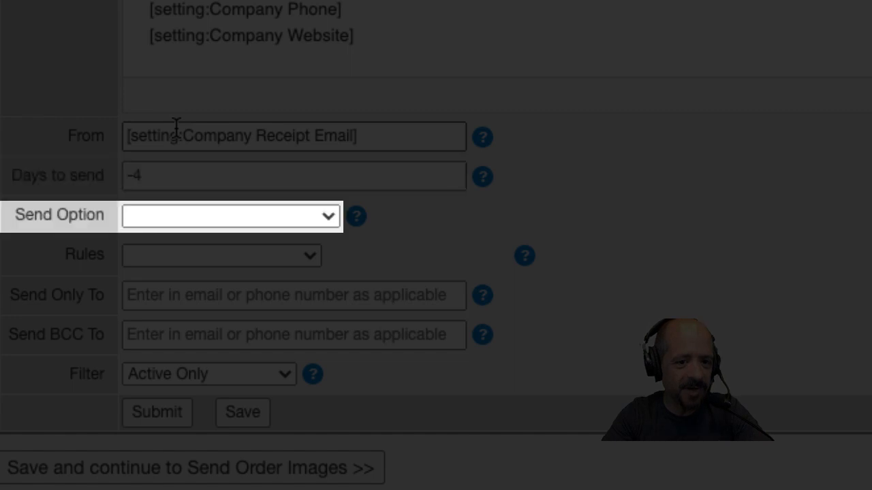
Examine the letter's Send Option, Rules and Filter choices, leaving Send Option and Rules blank and Filter on Active Only
left_click(173, 220)
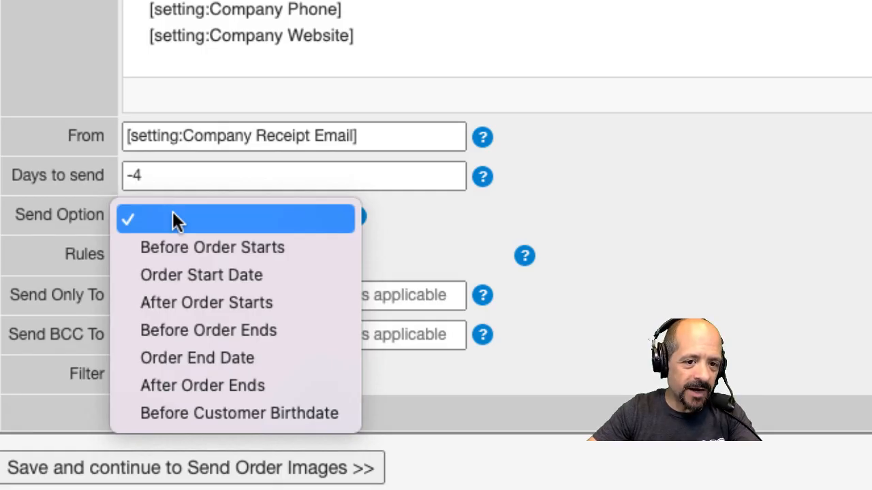
left_click(173, 212)
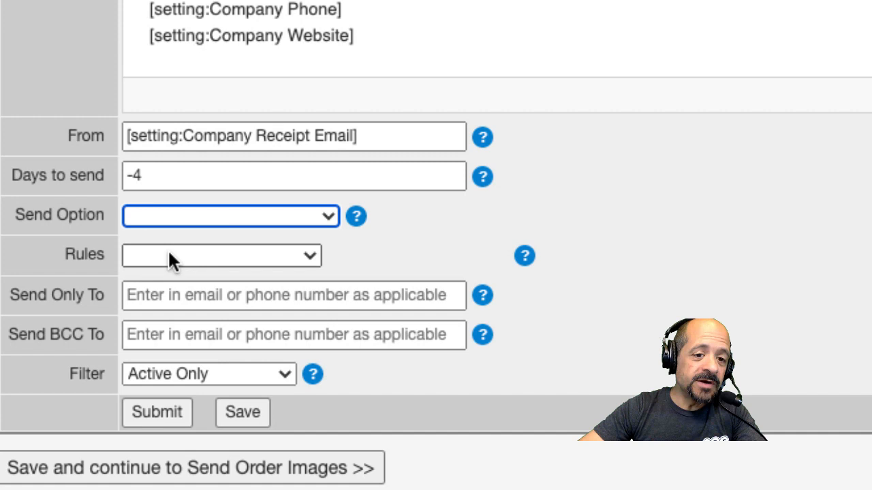
left_click(170, 256)
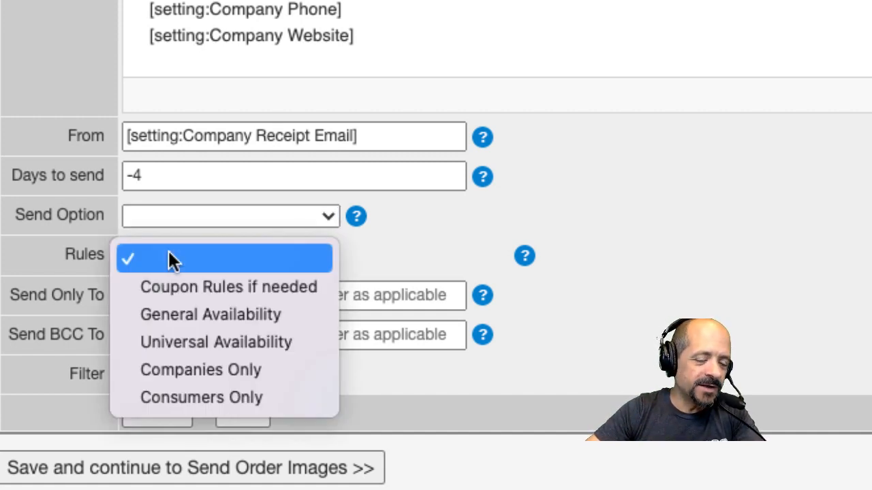
left_click(169, 258)
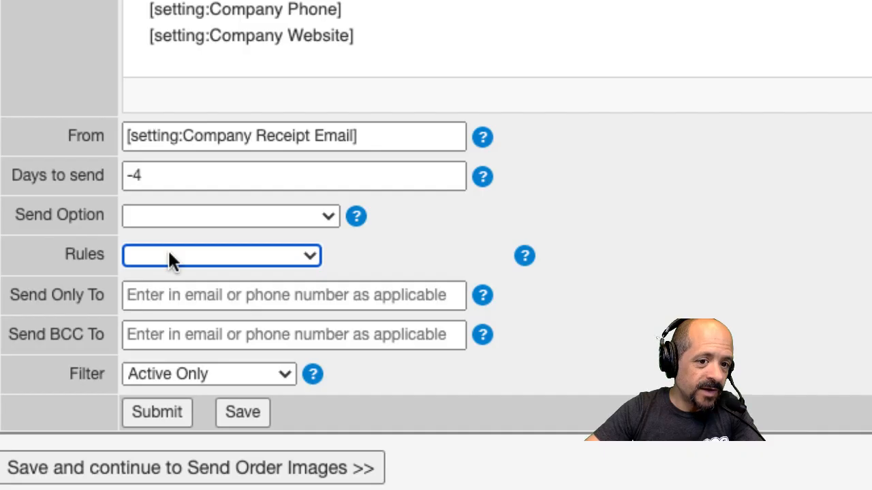
left_click(161, 368)
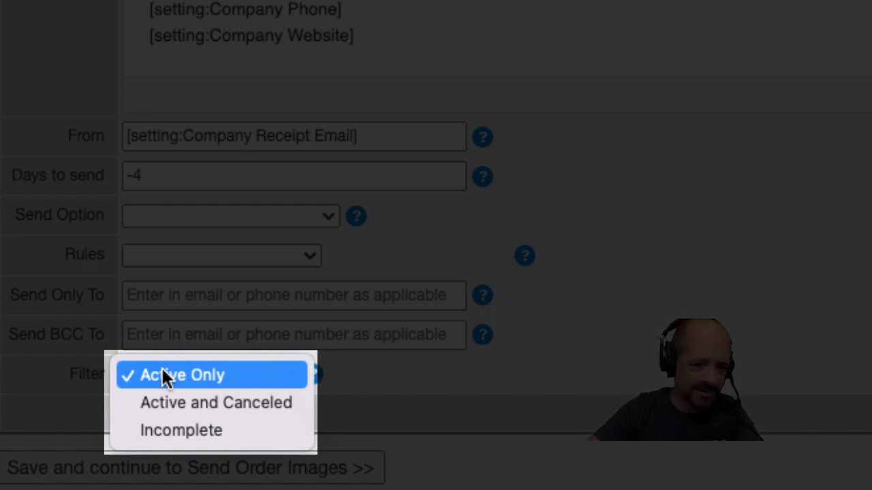
left_click(162, 375)
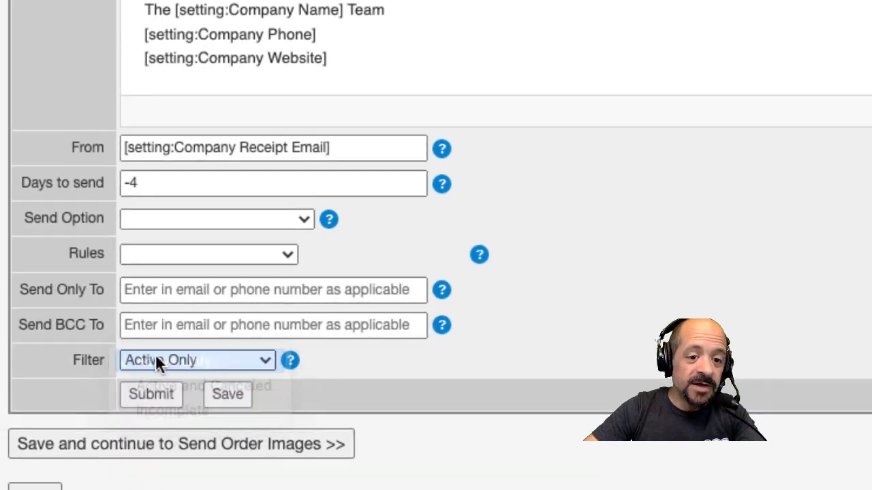
Leave the Pre-Rental Reminder Letter without saving and go to the General Documents
scroll(135, 313, "up", 5)
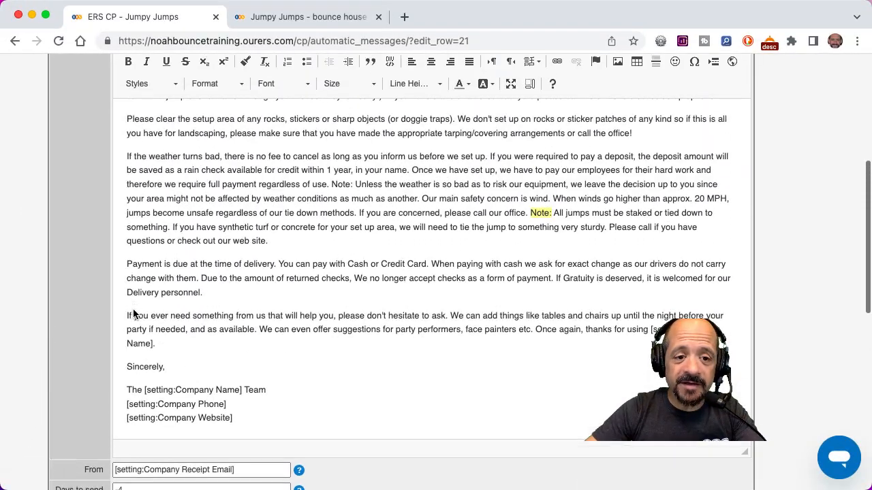
scroll(134, 313, "up", 10)
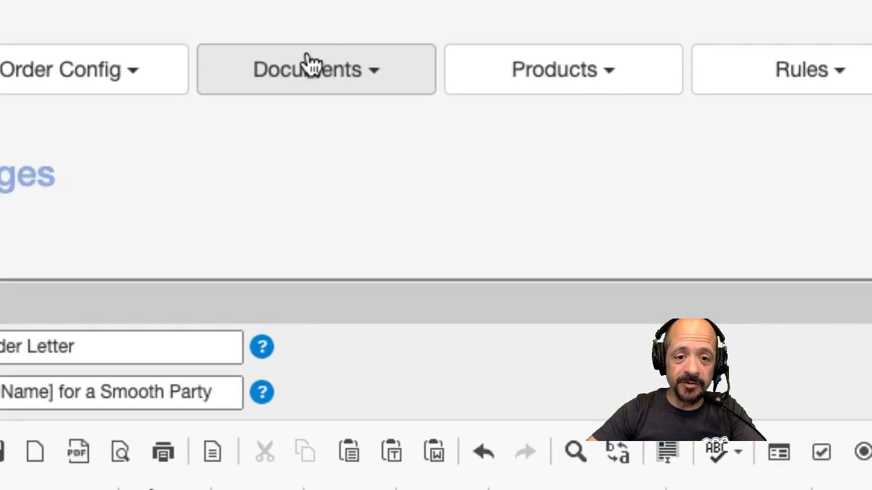
left_click(319, 164)
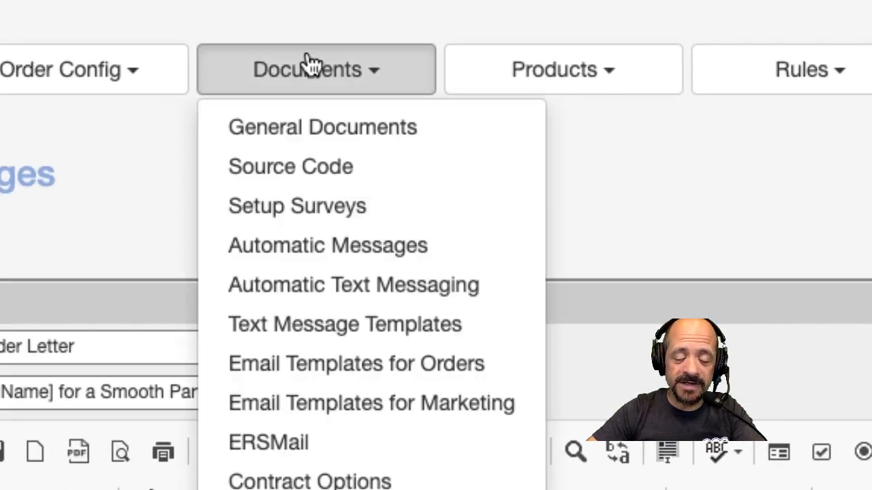
left_click(303, 132)
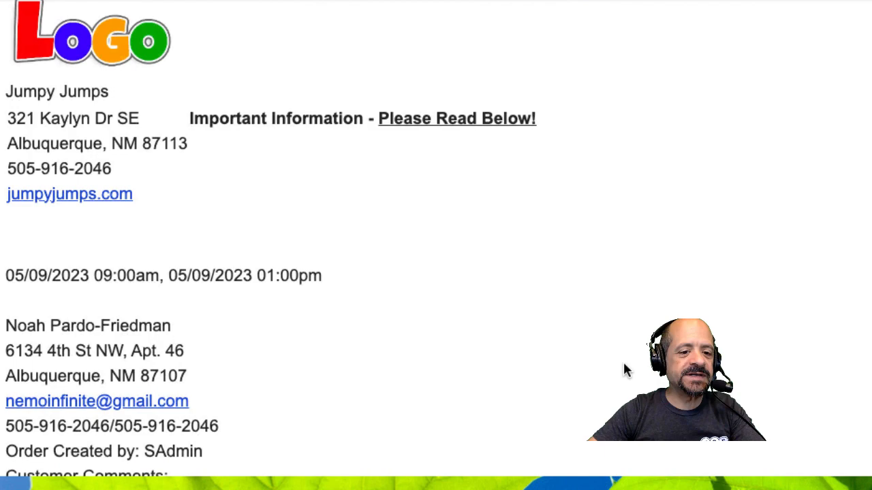
Examine the sample customer receipt, from the company details and ordered items through the totals to the contract signing link
scroll(627, 372, "down", 10)
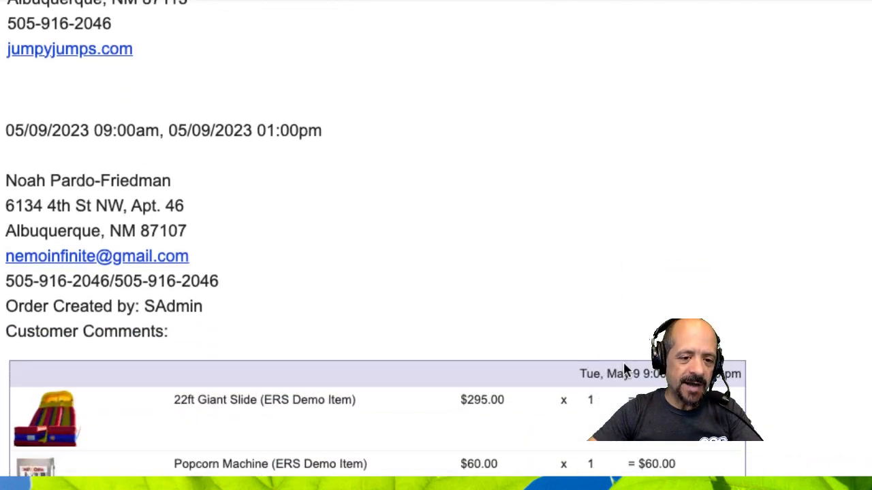
scroll(625, 368, "down", 10)
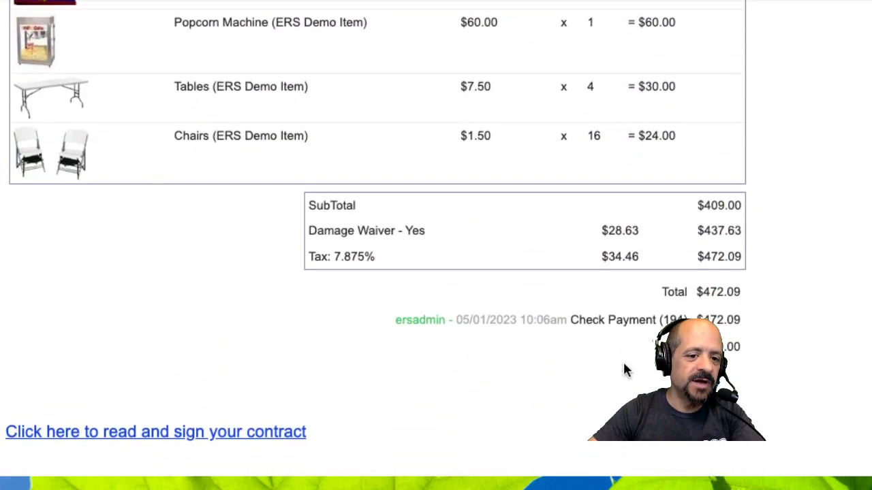
scroll(624, 368, "down", 5)
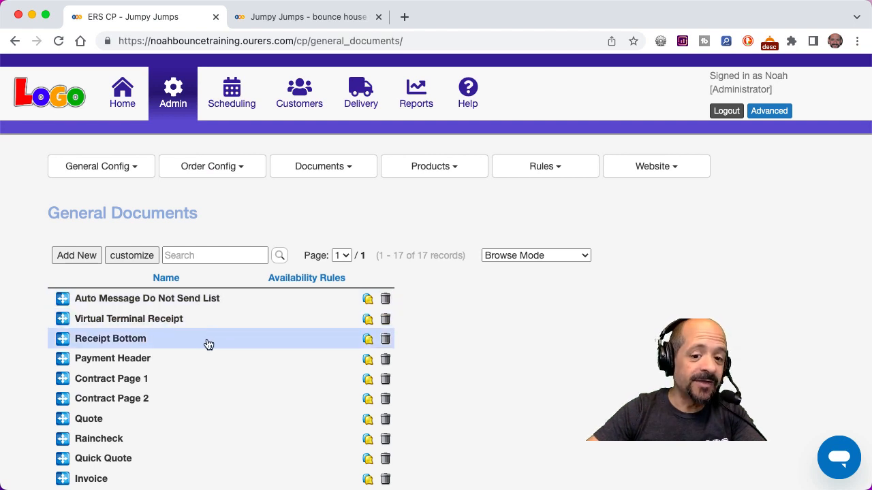
Open the Receipt Bottom document for editing and review its balance payment link and the tips and reminders
left_click(208, 344)
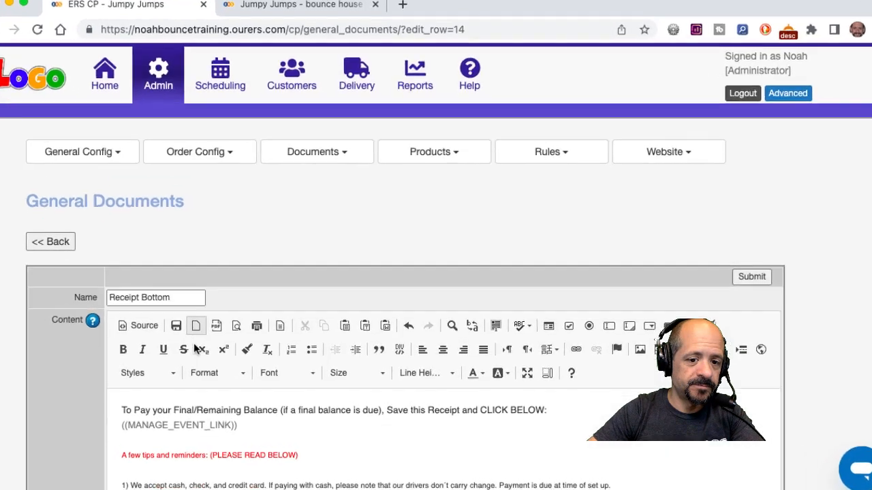
scroll(208, 344, "down", 4)
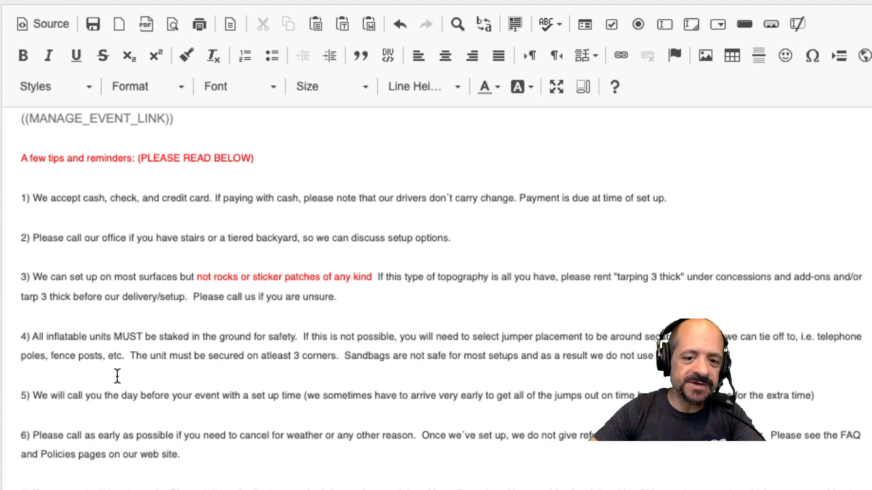
scroll(117, 375, "up", 1)
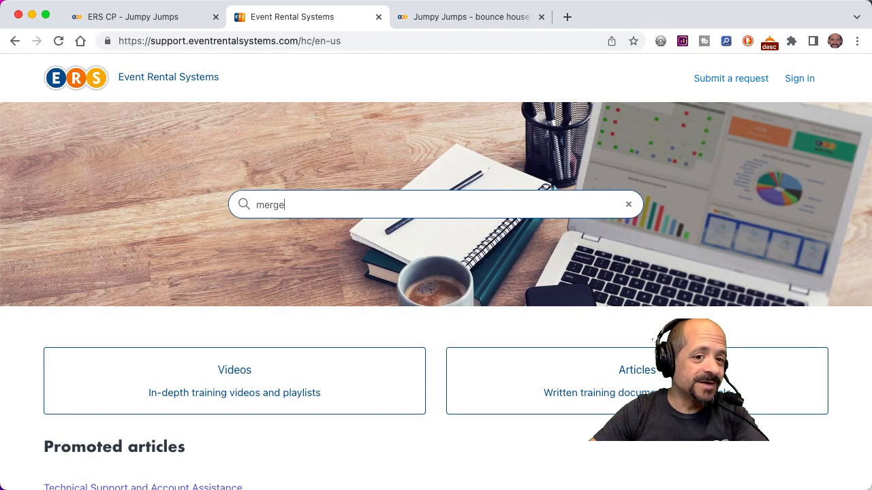
Look up the Merge Fields article in the help center, and close the Receipt Bottom document without saving
type("fie")
left_click(266, 285)
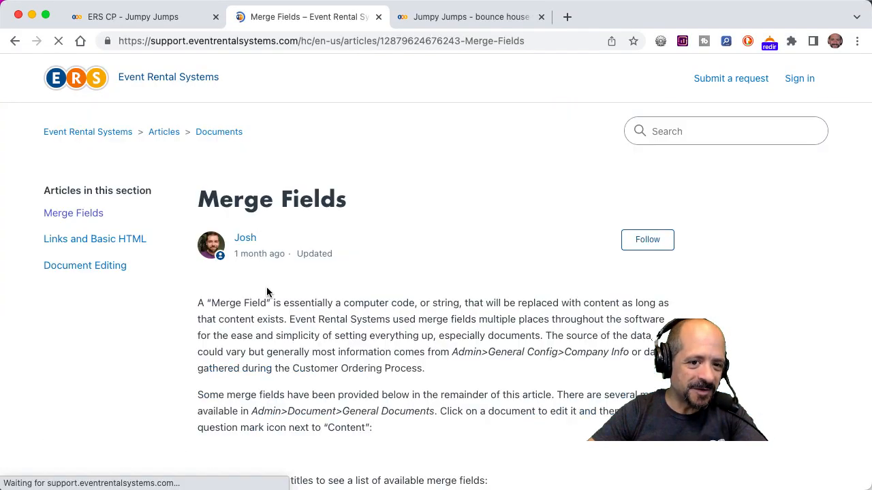
scroll(266, 287, "down", 6)
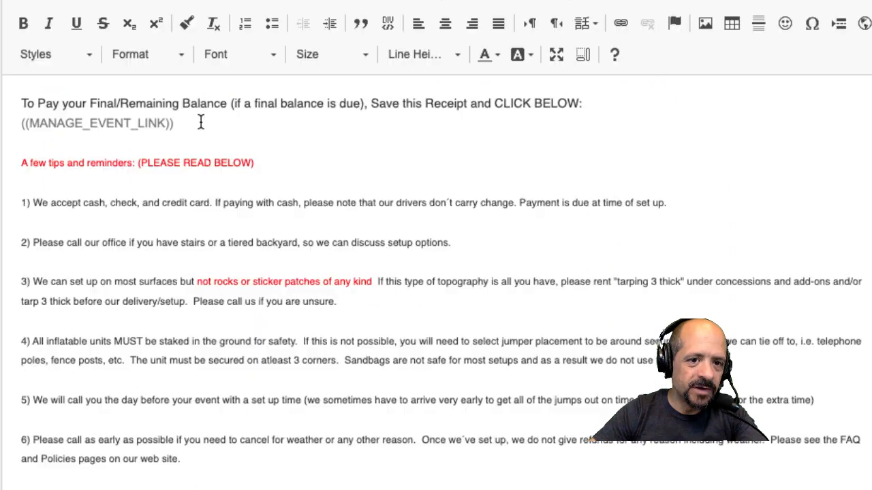
scroll(266, 155, "up", 3)
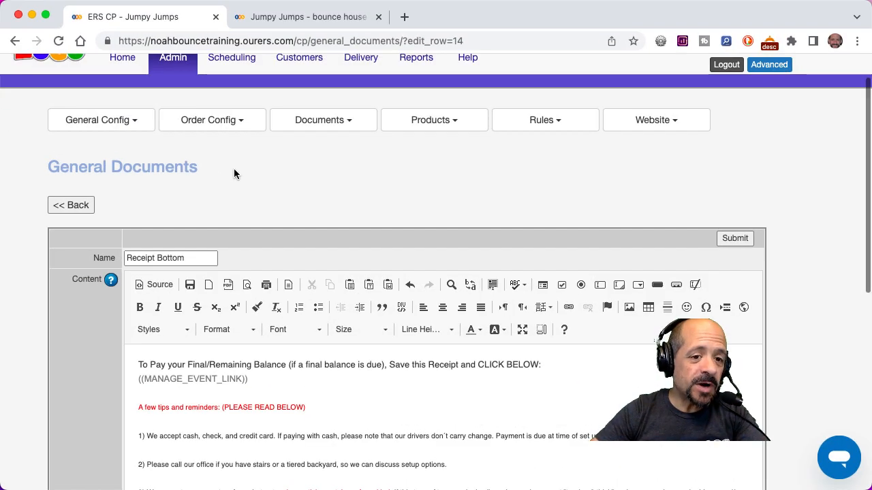
left_click(72, 207)
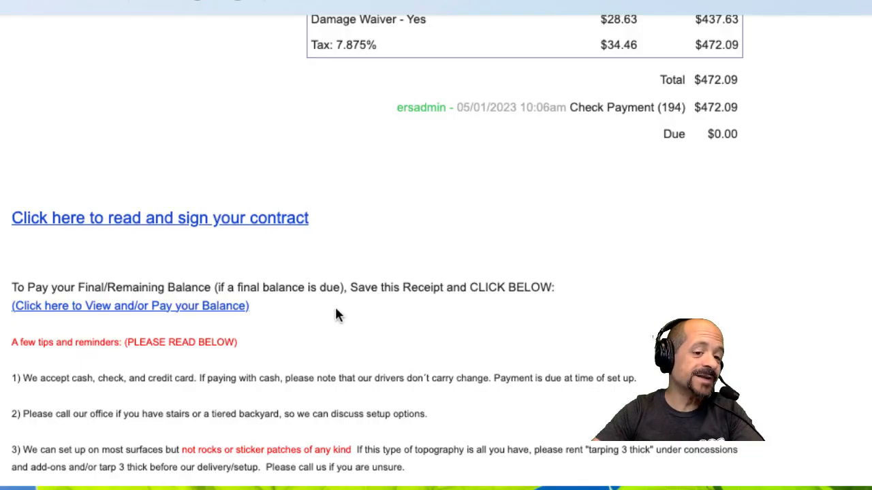
Open the contract from the customer receipt's signing link and read it through the Terms of Lease
left_click(234, 221)
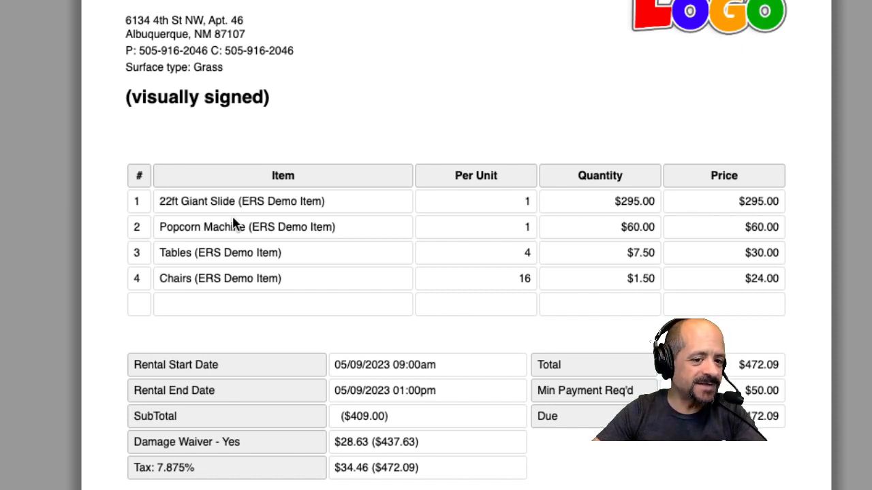
scroll(232, 222, "down", 15)
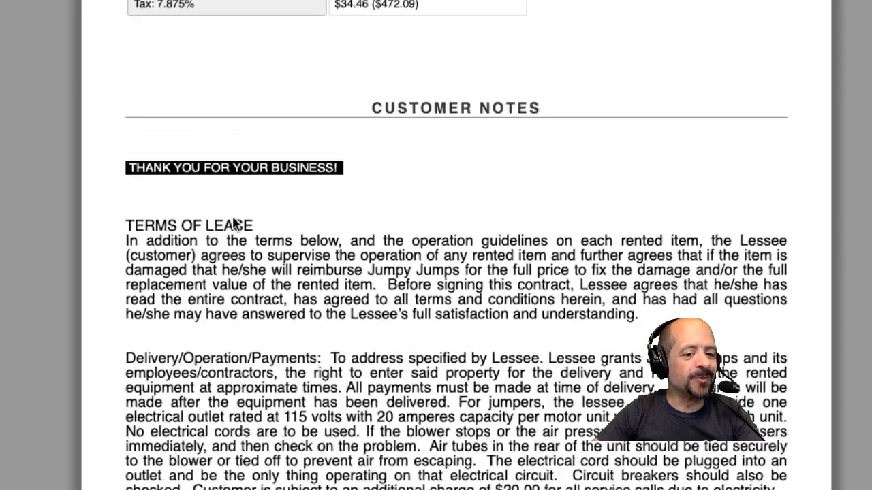
scroll(232, 223, "down", 10)
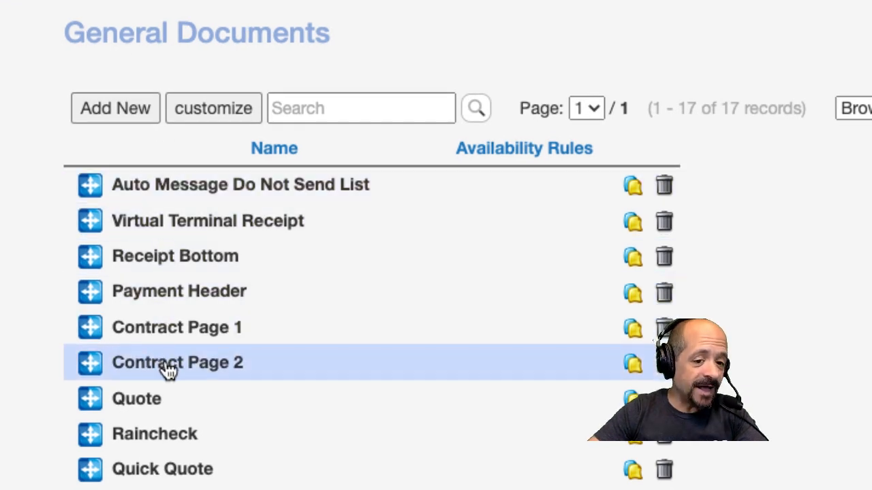
Open the Contract Page 2 document from the General Documents list and read through its lease provisions
left_click(167, 369)
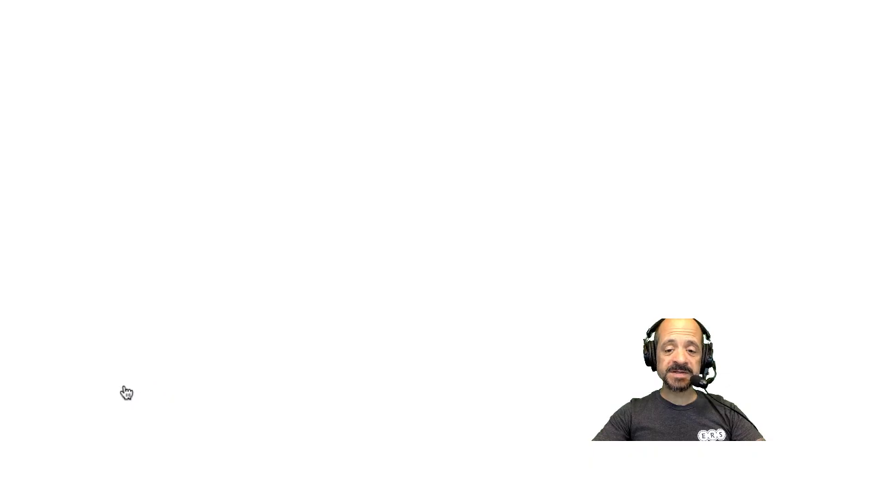
scroll(328, 429, "down", 5)
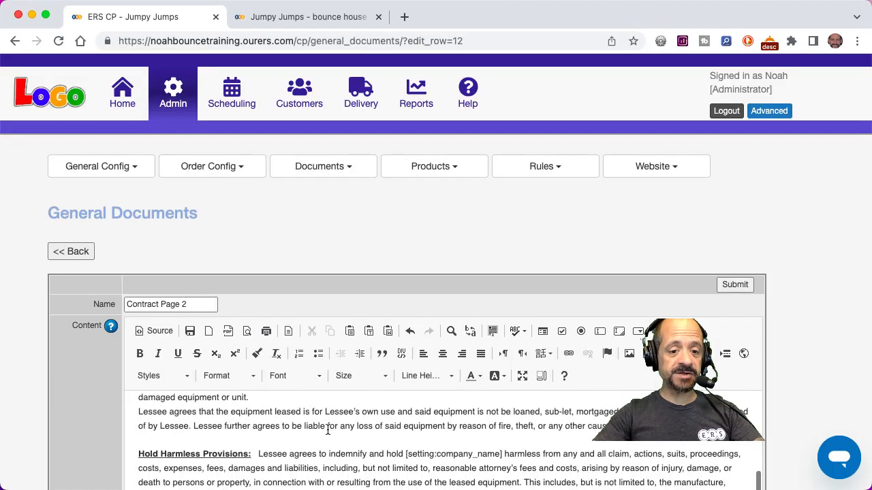
scroll(353, 321, "down", 10)
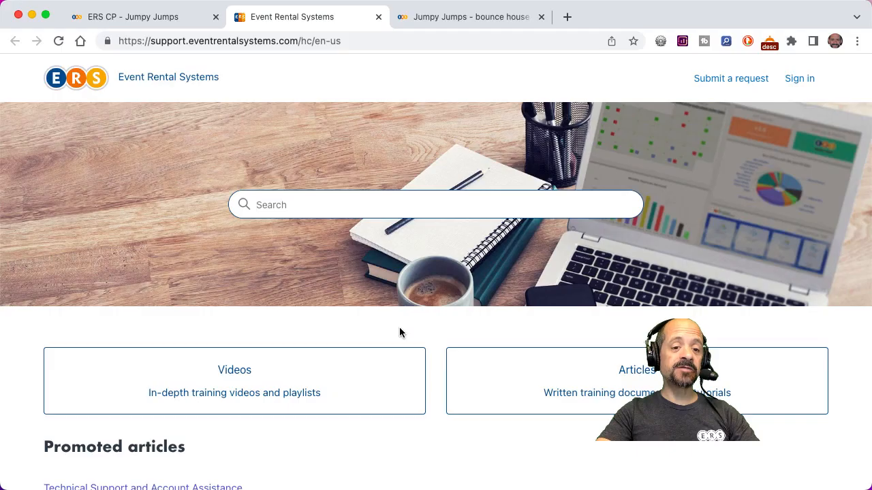
Search the help center for "driver app" and read through the ERS Driver Application article
type("driver app")
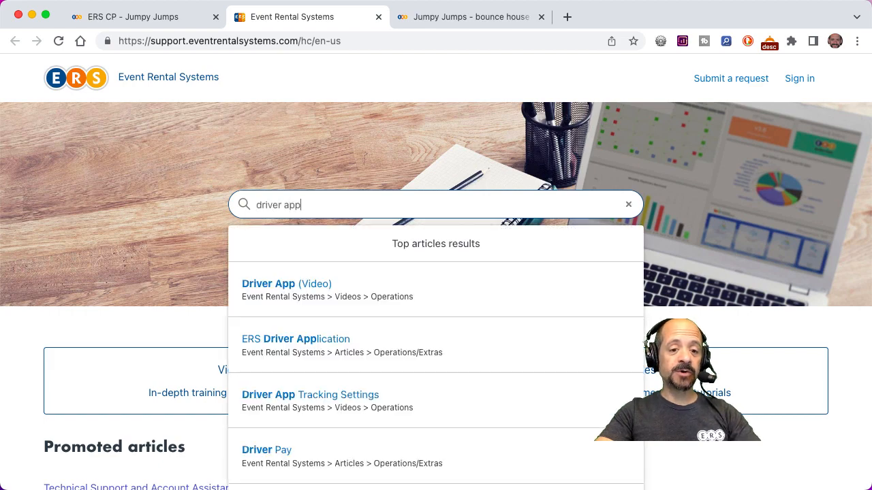
left_click(353, 343)
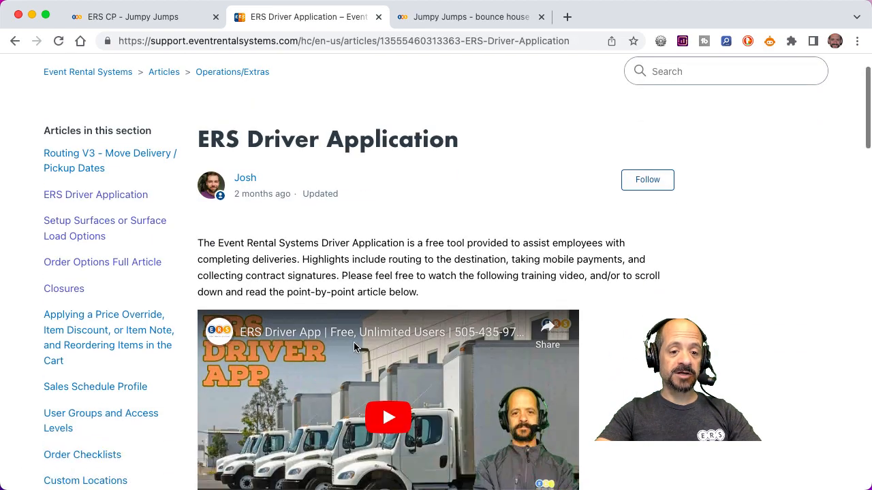
scroll(353, 347, "down", 3)
scroll(353, 347, "down", 6)
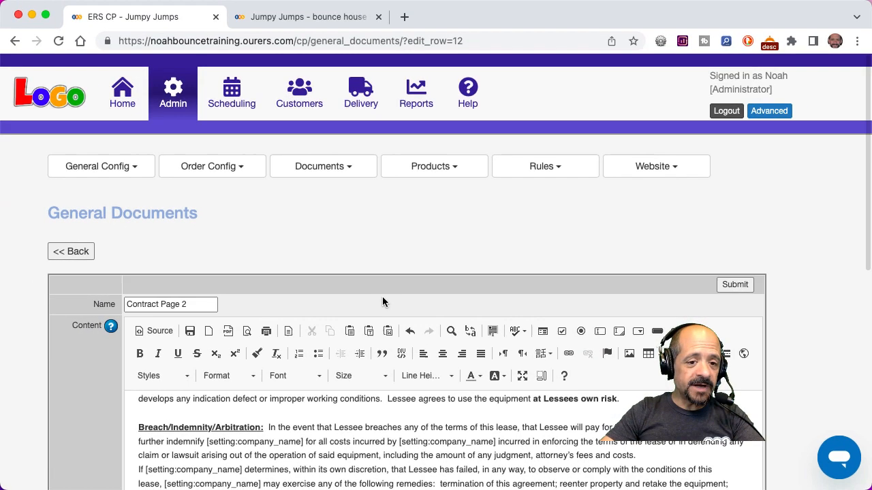
Close the Contract Page 2 document without saving and look through the General Documents list
left_click(78, 253)
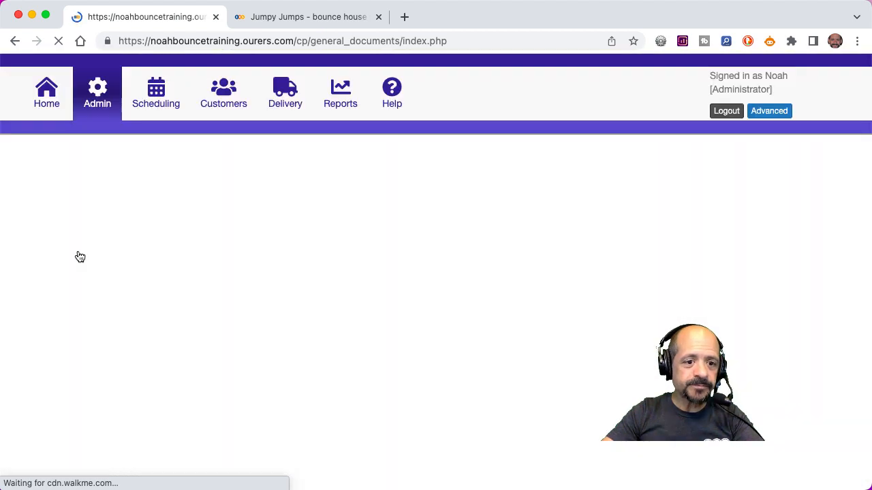
scroll(80, 256, "down", 3)
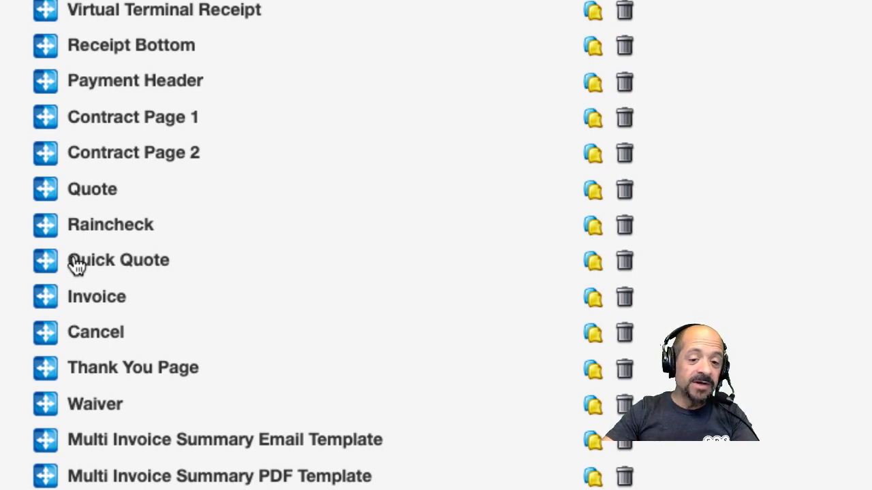
scroll(76, 267, "up", 5)
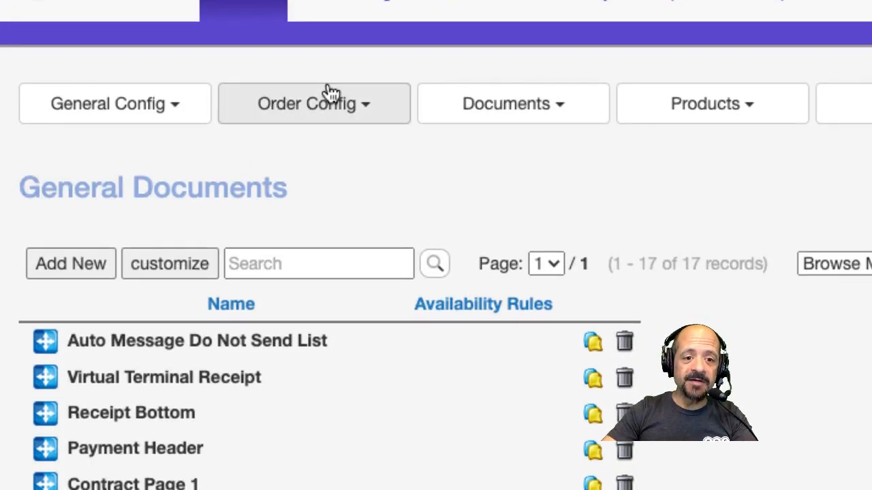
Open the Misc Order Settings page and search it for "incomplete" to find the incomplete order alert recipient setting
left_click(313, 105)
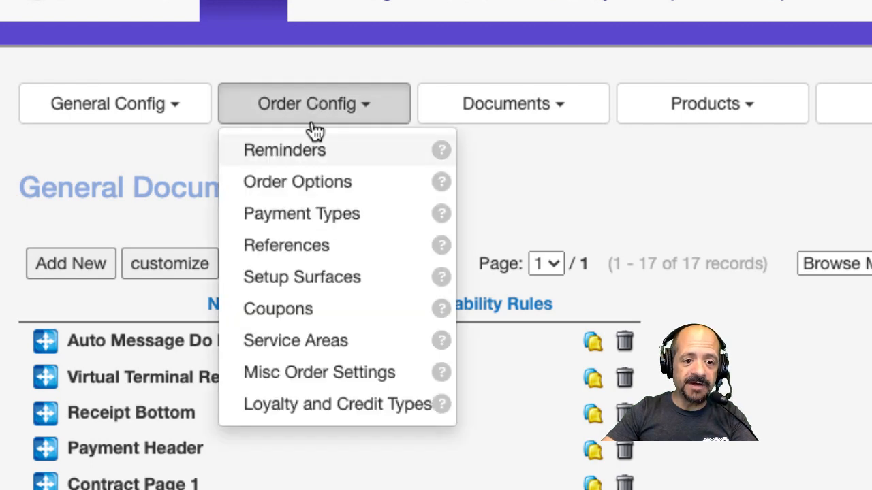
left_click(303, 373)
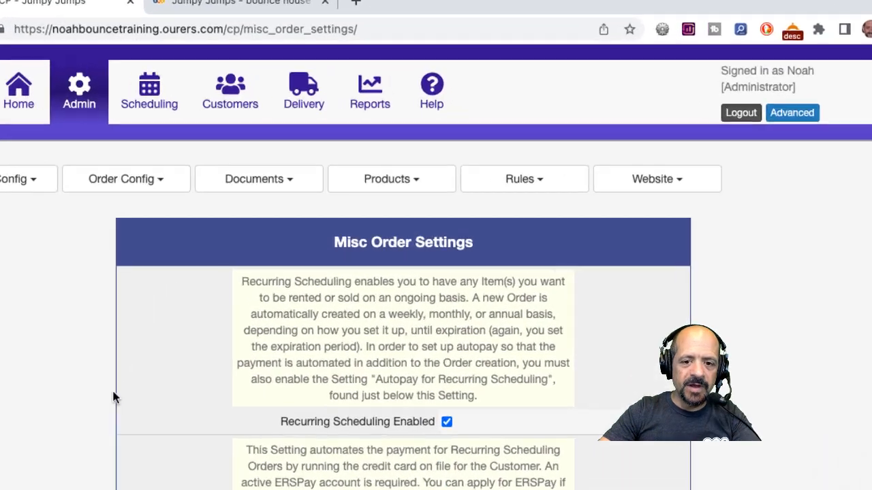
key("super+f")
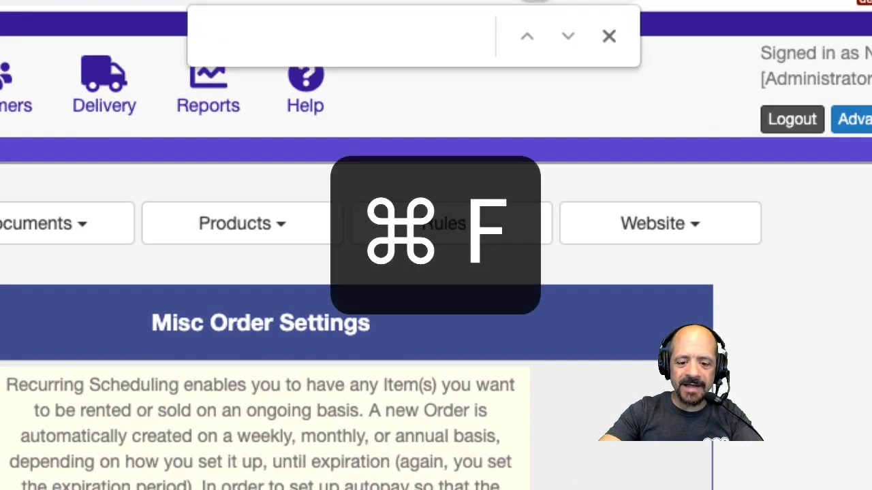
type("incomp")
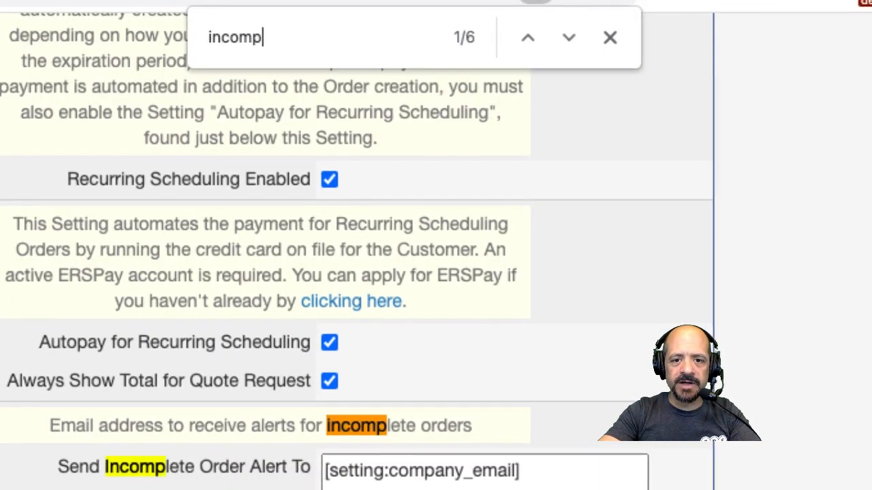
type("lete")
key("super+f")
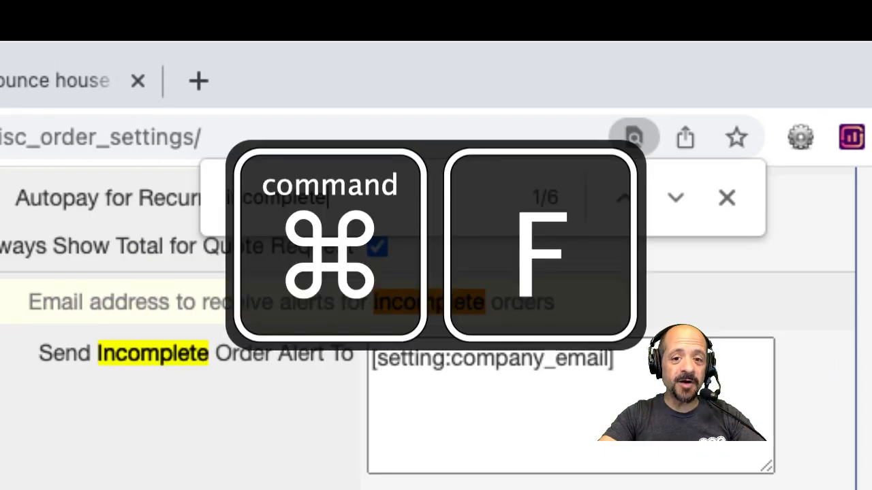
key("ctrl+f")
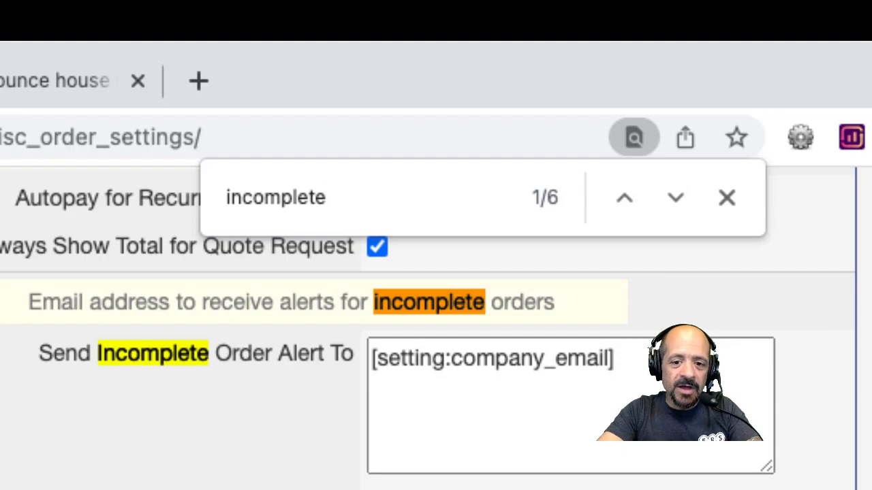
Go through the further "incomplete" matches to examine the Minutes to Send Incomplete Order Alert setting and its explanation
key("Return")
key("Return")
key("Return")
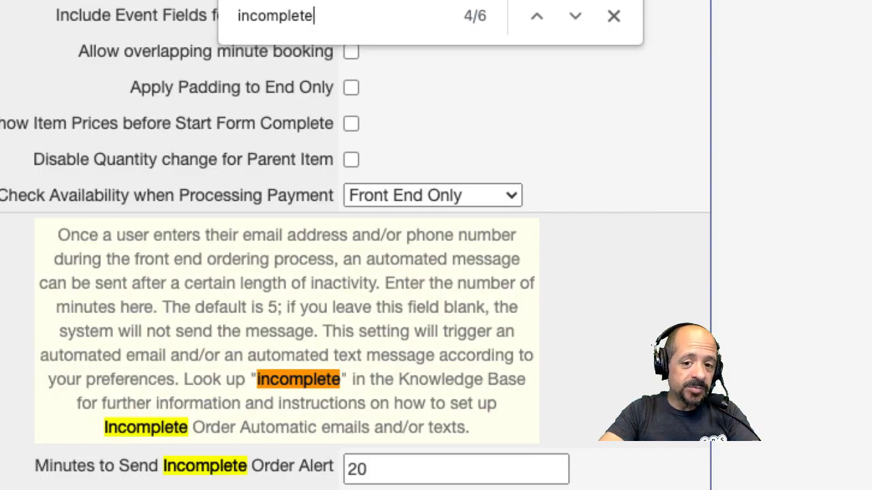
key("Return")
key("Return")
key("Return")
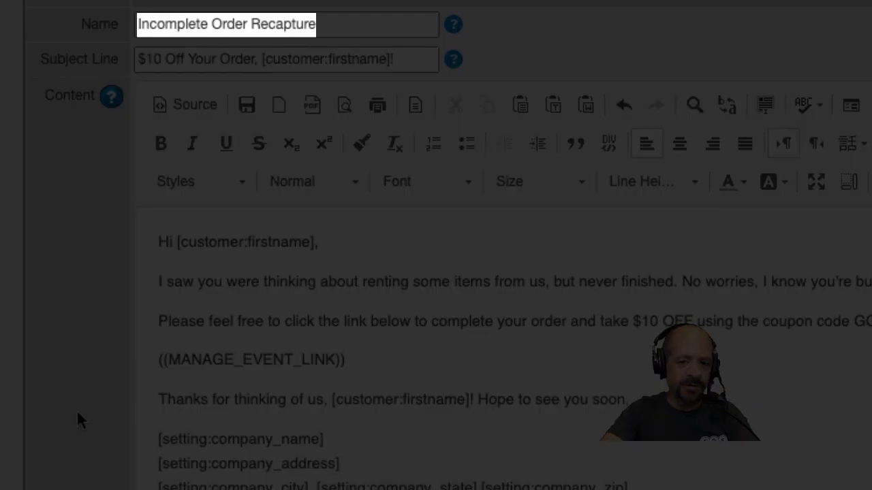
Read through the Incomplete Order Recapture message down to its From and Days to send settings
scroll(77, 410, "down", 6)
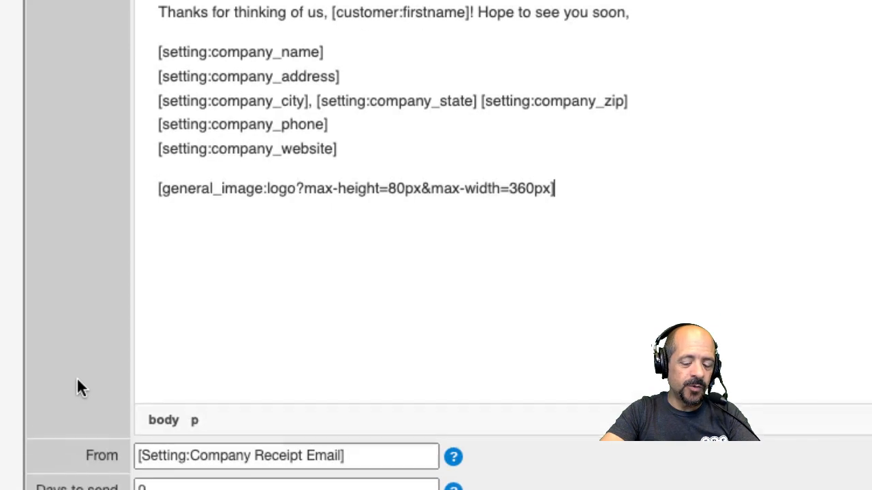
scroll(77, 385, "down", 2)
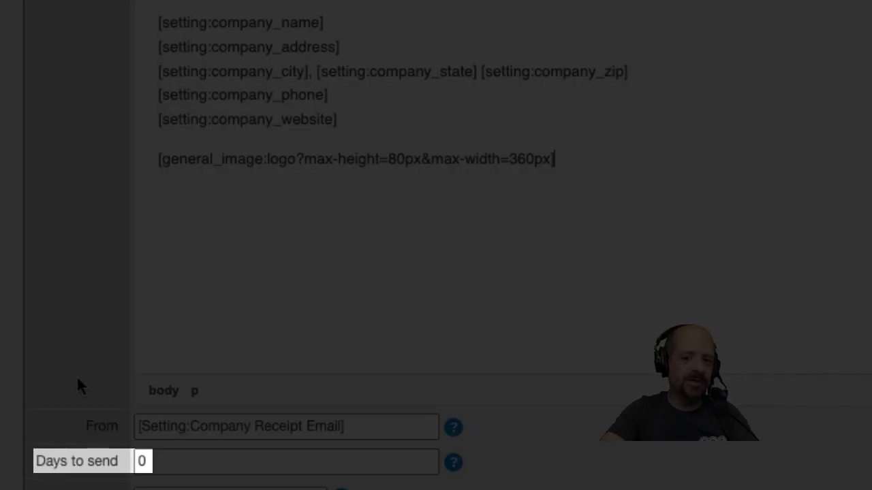